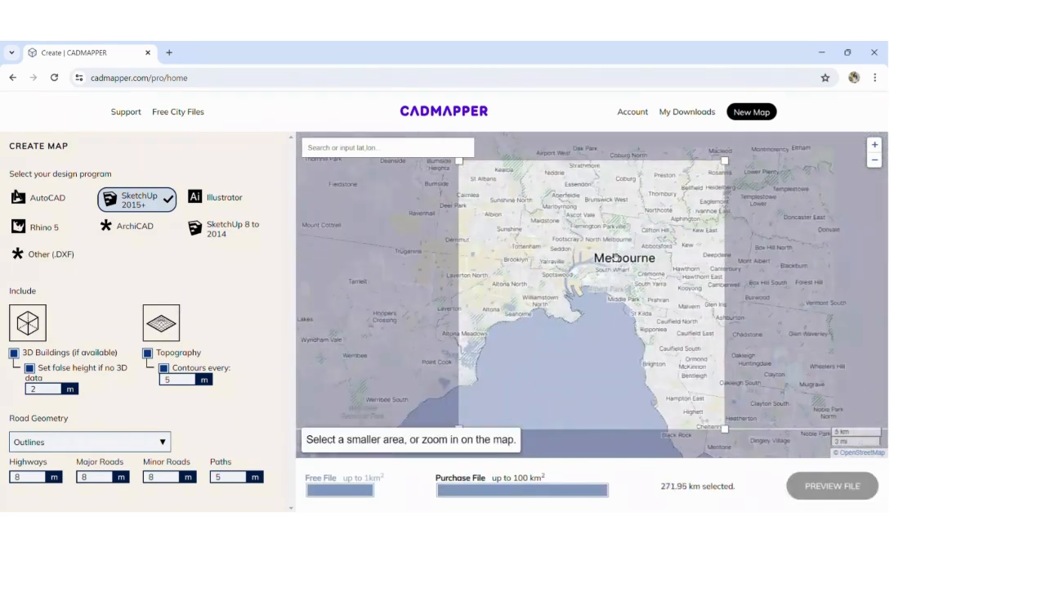
Frame about 0.83 km² of Melbourne around Docklands and Collins Street, and create the SketchUp map file with a 4 m false building height
scroll(616, 257, up, 3)
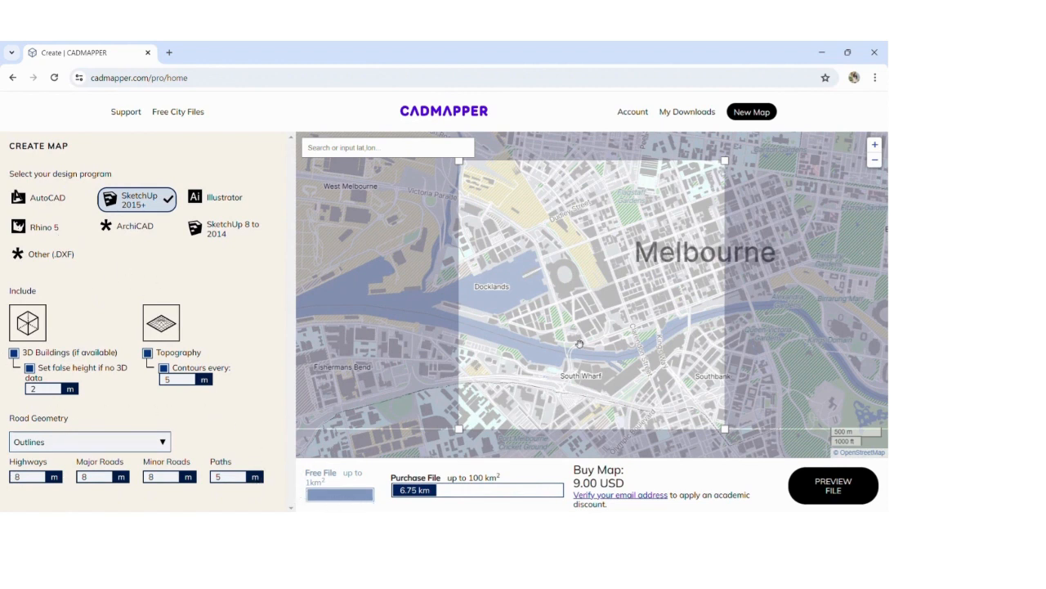
drag(548, 350, 539, 394)
scroll(700, 425, up, 2)
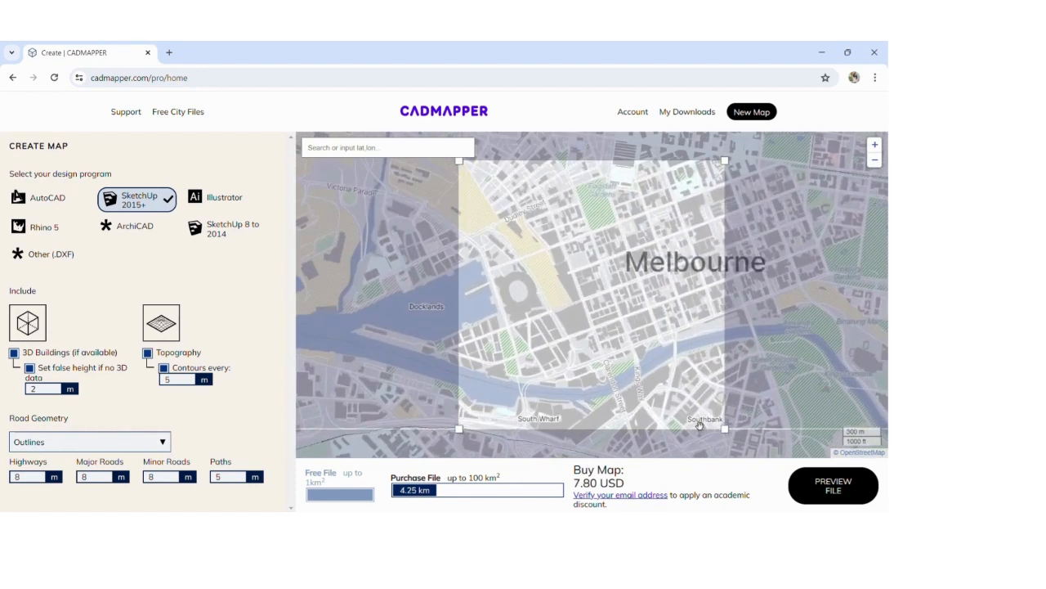
scroll(700, 425, up, 1)
drag(725, 427, 747, 354)
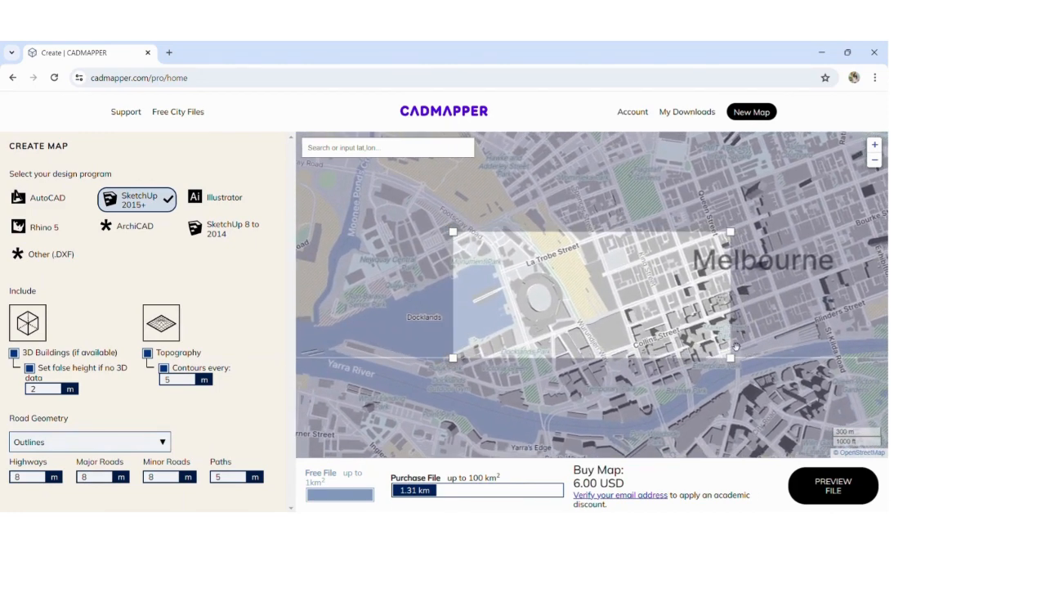
scroll(628, 334, up, 2)
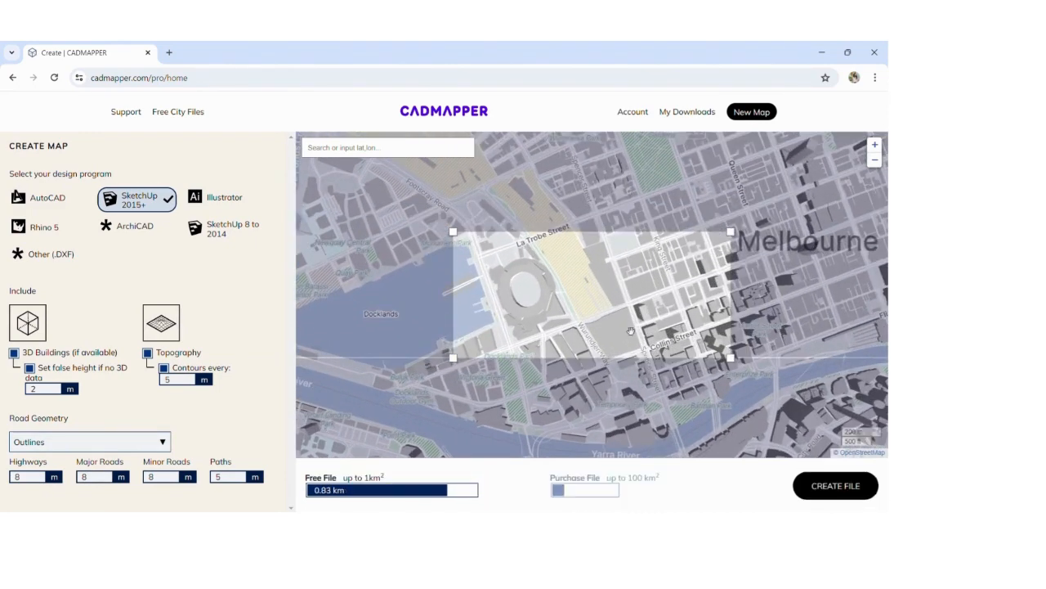
drag(636, 332, 690, 284)
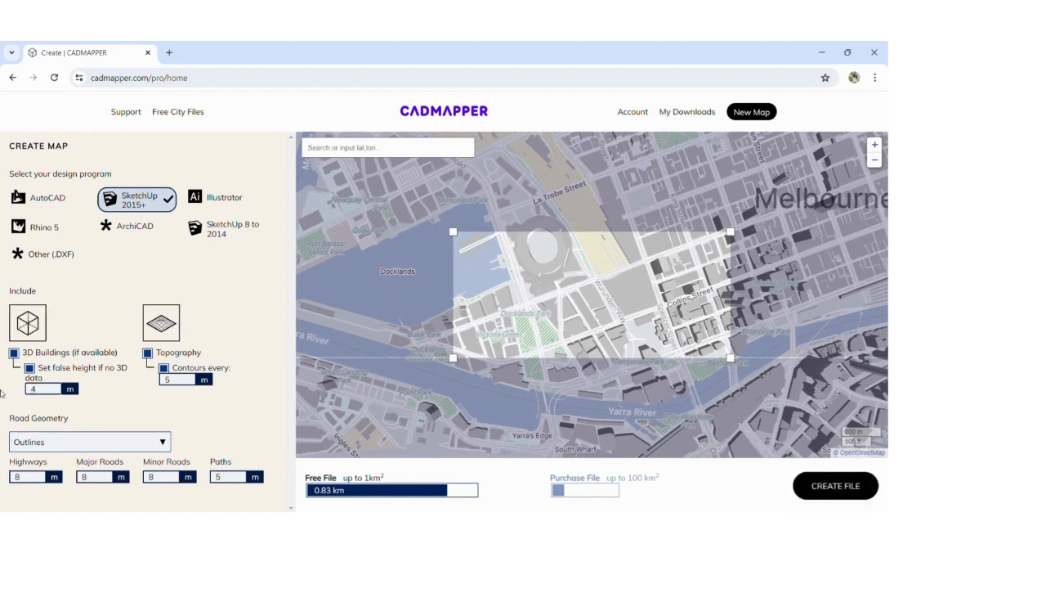
click(837, 487)
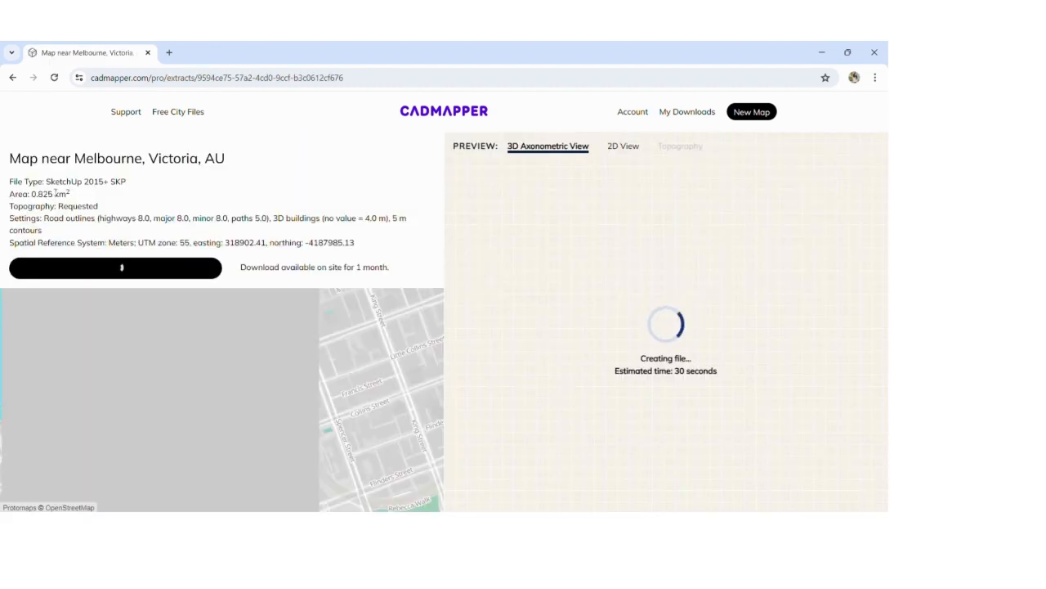
Review the generated map's file type, building, topography and settings details, and download the file
drag(89, 181, 127, 182)
drag(31, 193, 420, 218)
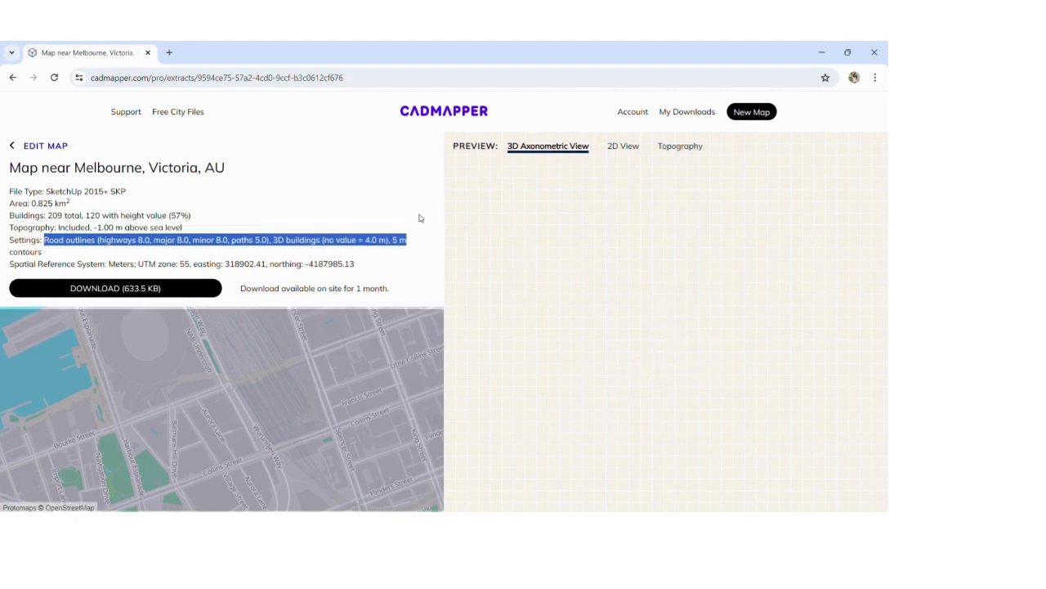
click(149, 258)
drag(48, 216, 206, 214)
click(74, 223)
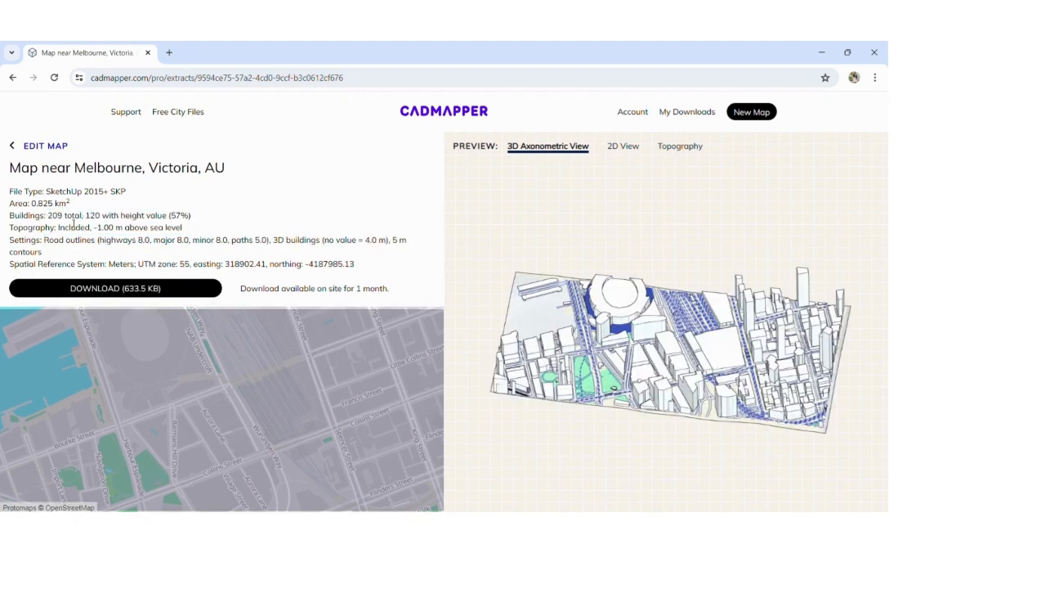
drag(96, 227, 148, 228)
click(121, 289)
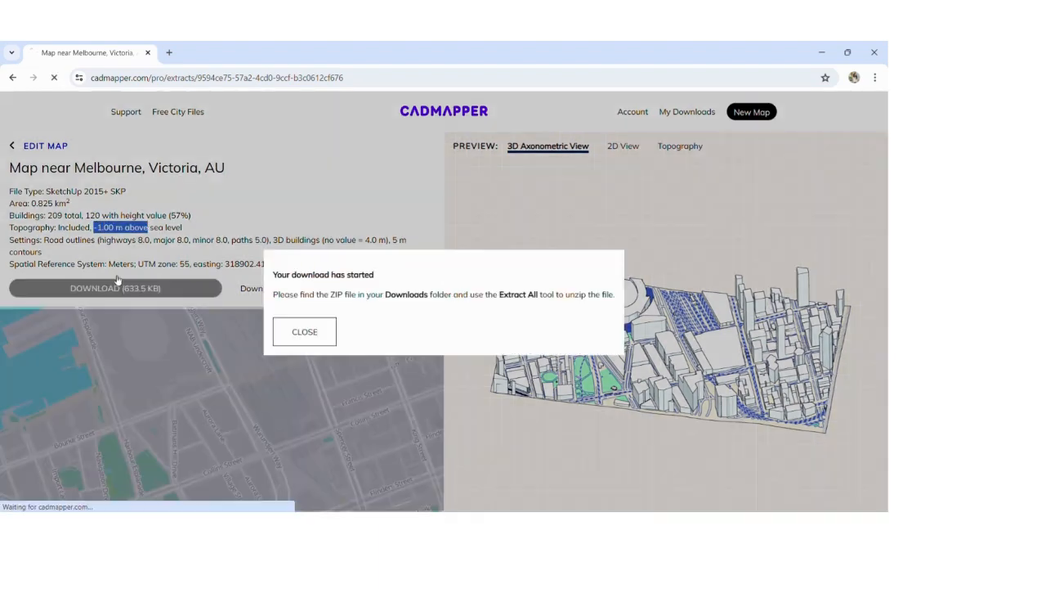
click(304, 331)
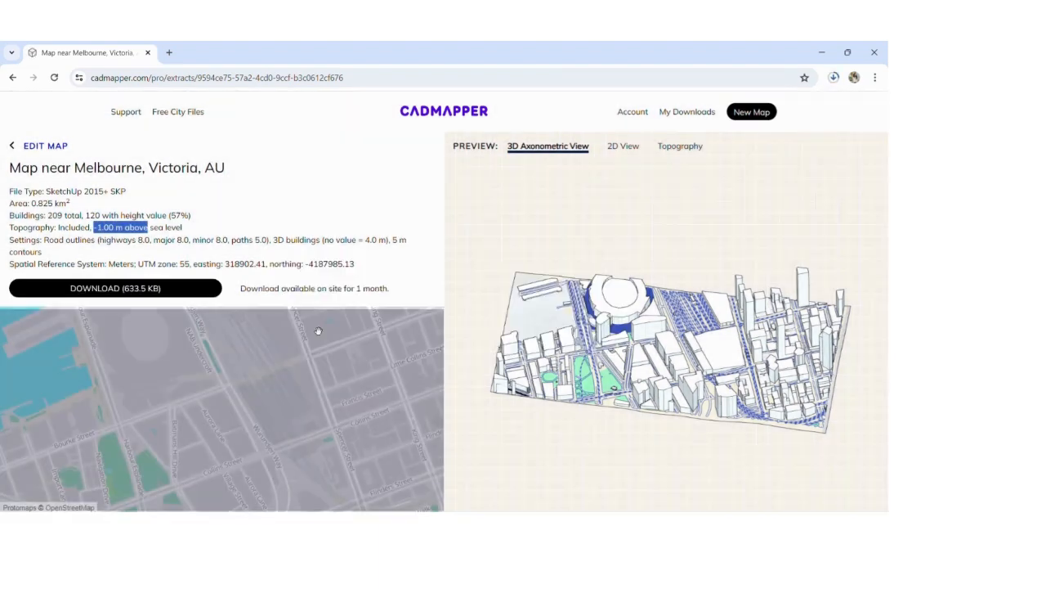
Show the downloaded cadmapper-melbourne-victoria-au (2) archive in its folder and extract it to the suggested destination
click(834, 77)
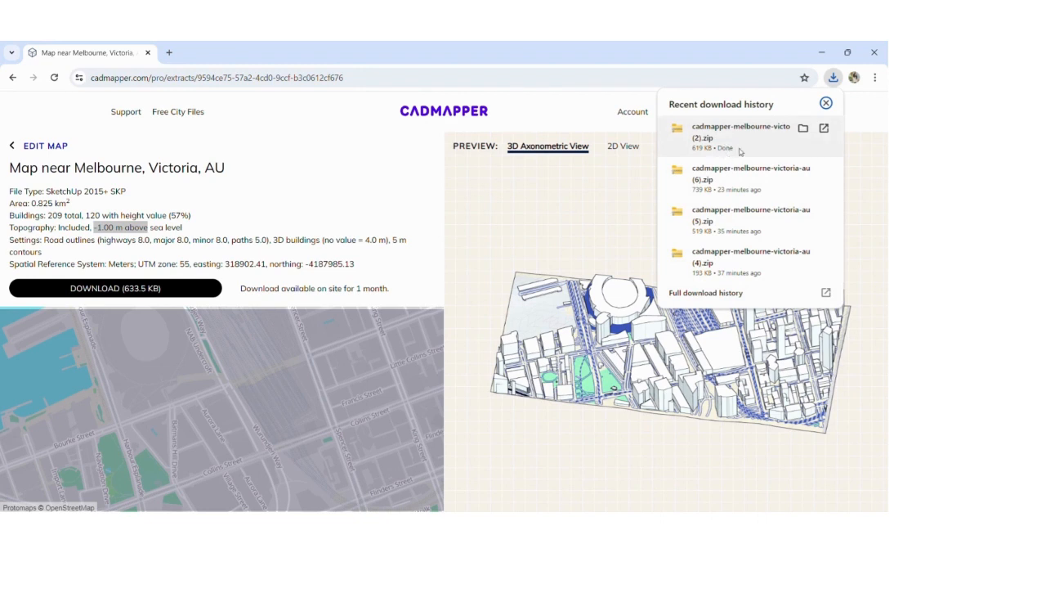
click(803, 129)
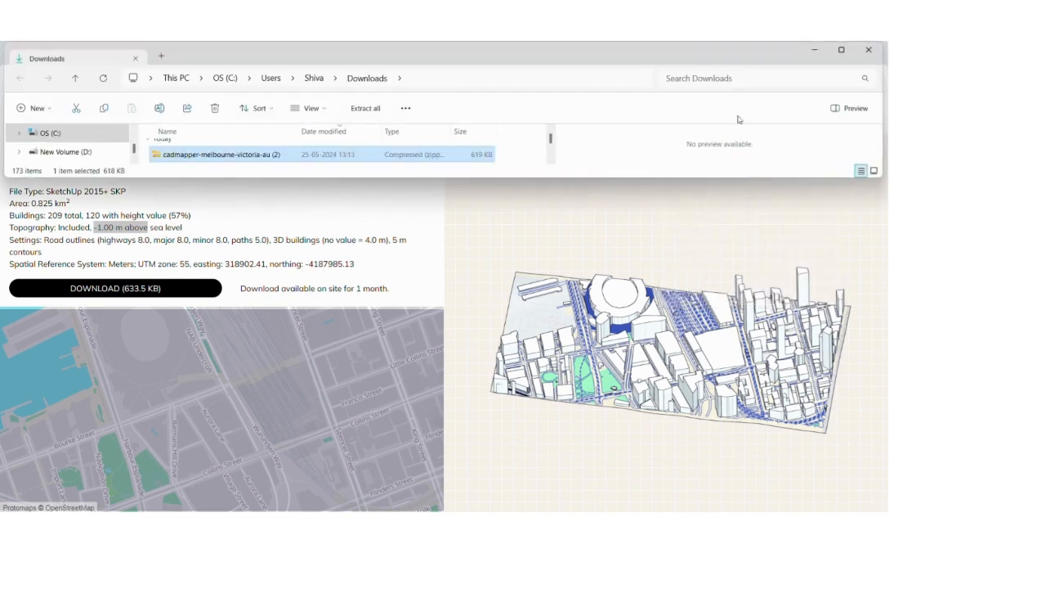
right_click(331, 152)
click(370, 260)
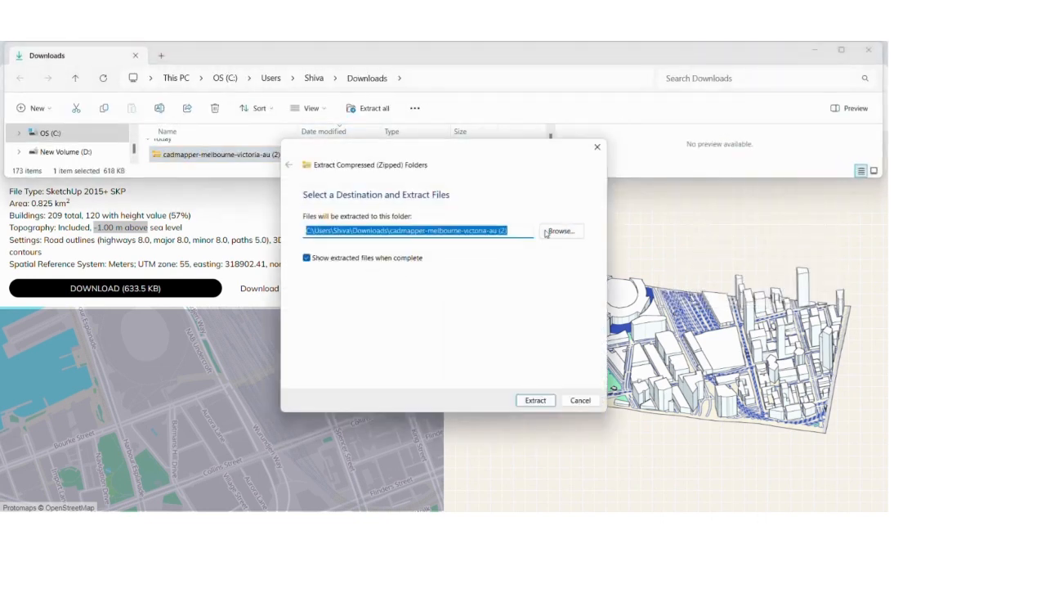
click(546, 398)
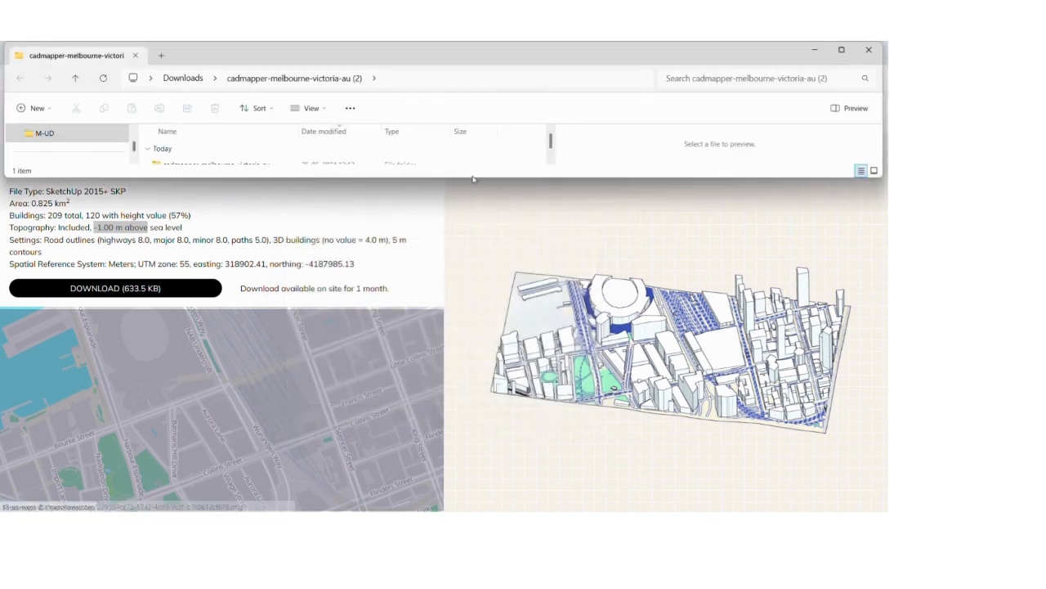
Open the SketchUp model cadmapper-melbourne-victoria-au from the extracted folder in SketchUp and dismiss the file version notice
double_click(251, 166)
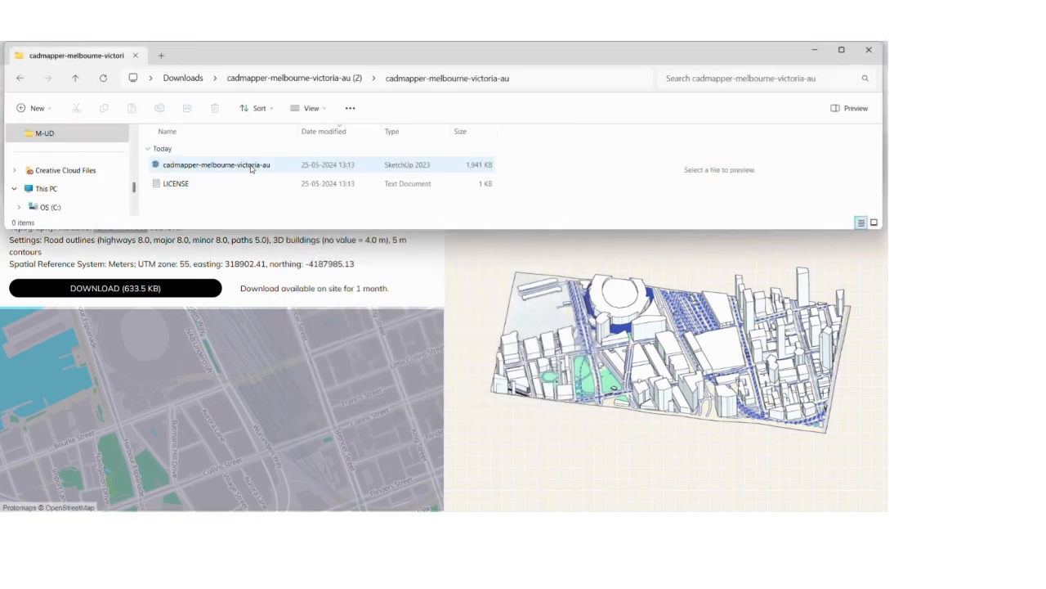
click(238, 172)
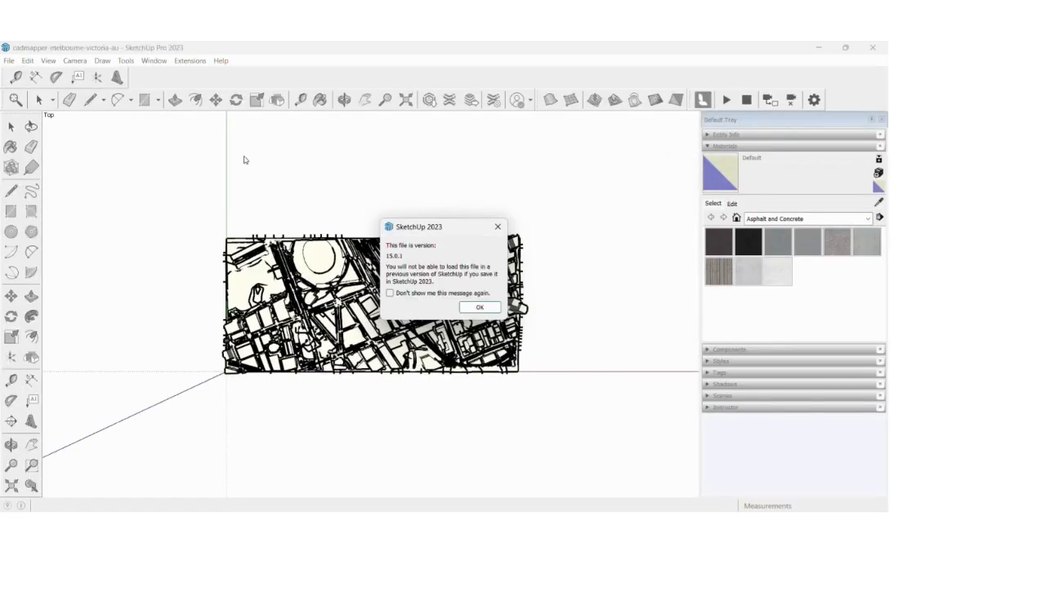
click(479, 307)
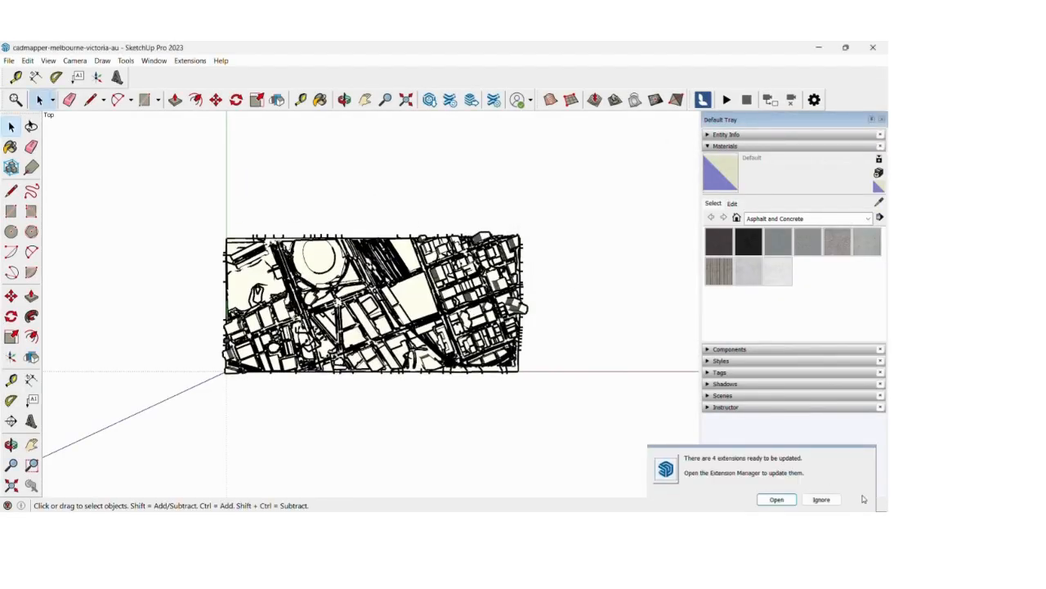
Examine the imported city model from several angles, including the building masses, stadium, railways and waterfront
middle_drag(368, 260, 572, 246)
scroll(397, 352, up, 2)
middle_drag(397, 351, 566, 479)
scroll(487, 364, up, 2)
middle_drag(413, 302, 372, 140)
scroll(409, 229, down, 3)
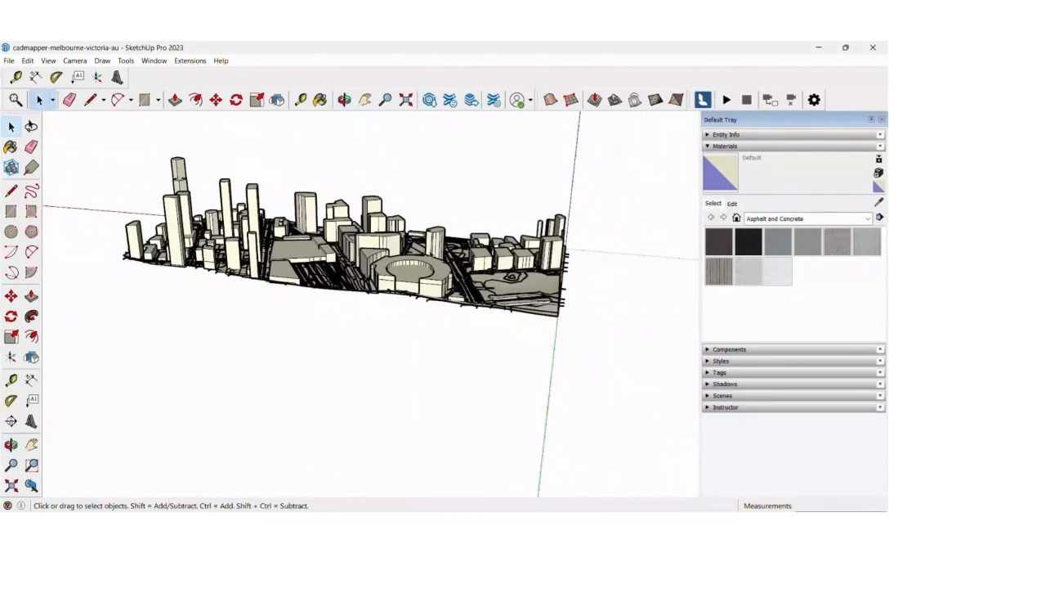
middle_drag(360, 245, 123, 331)
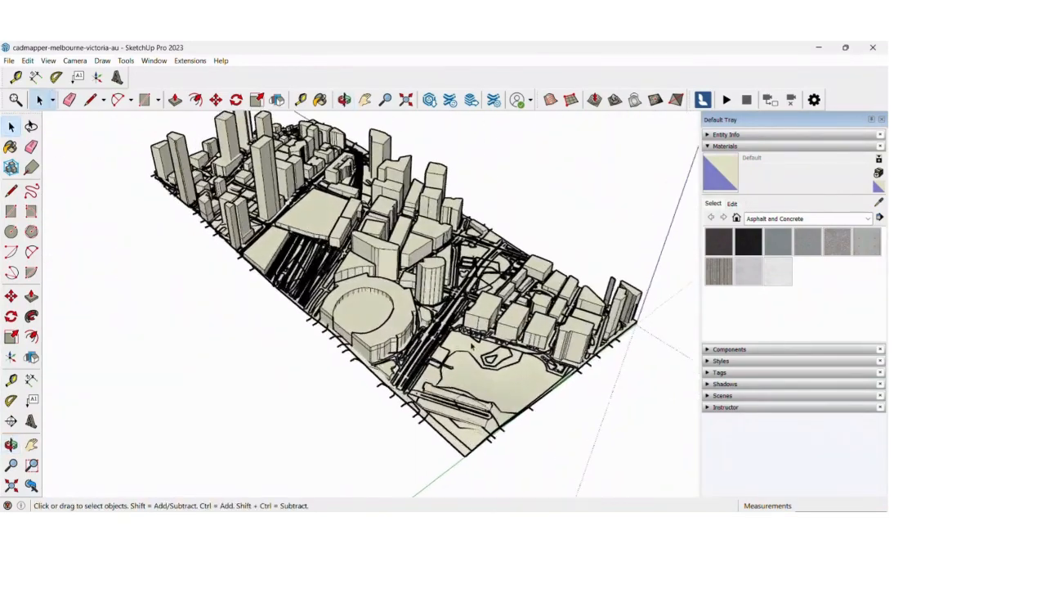
scroll(422, 345, up, 4)
scroll(381, 344, down, 2)
scroll(499, 315, down, 3)
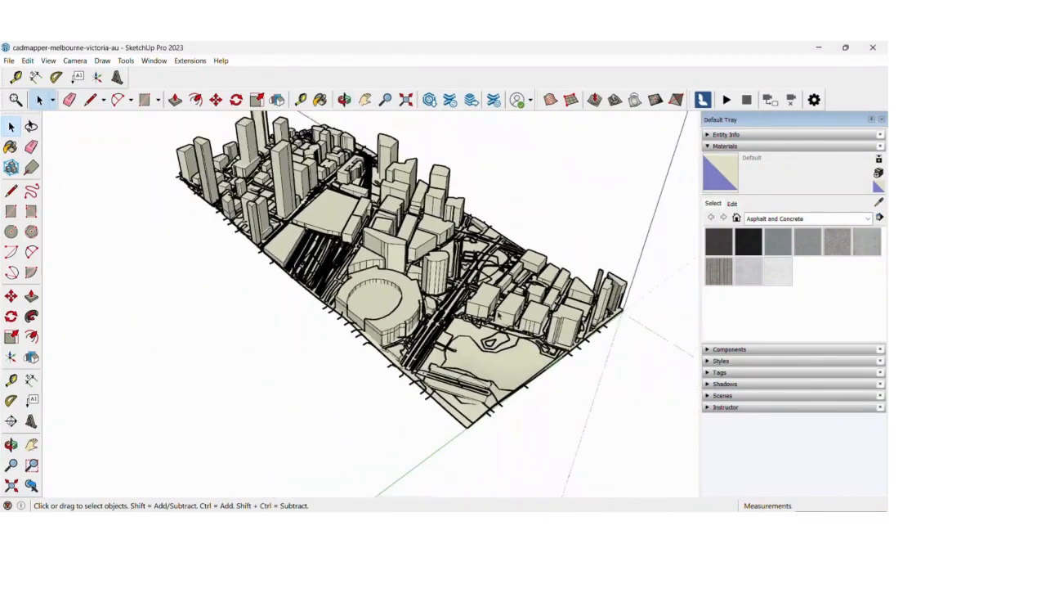
Open the model's tag list, hide the water tag, and switch topography off and on to examine the terrain surface
click(725, 146)
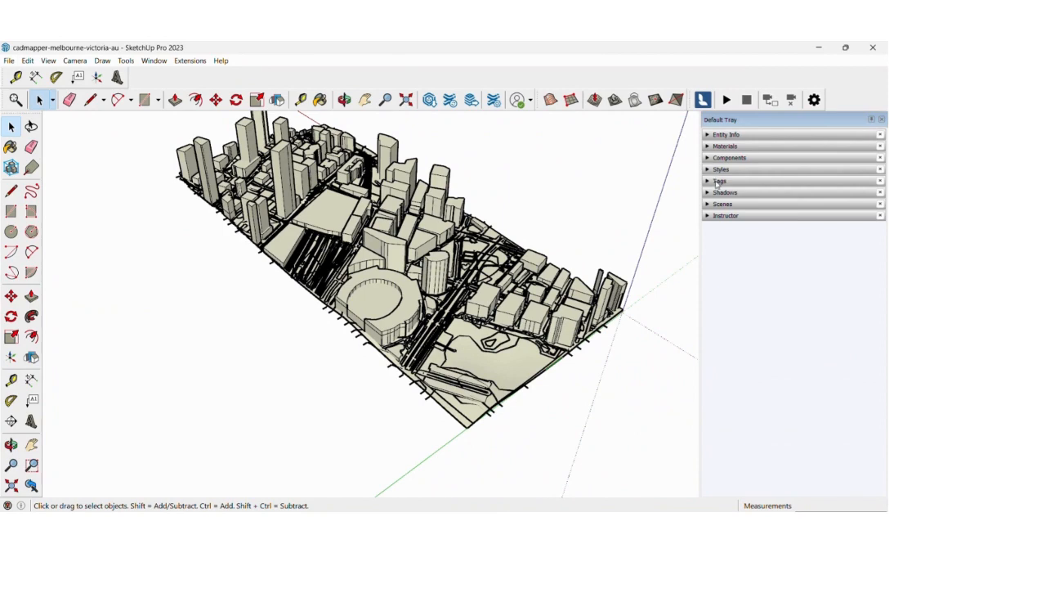
click(719, 181)
scroll(612, 275, up, 3)
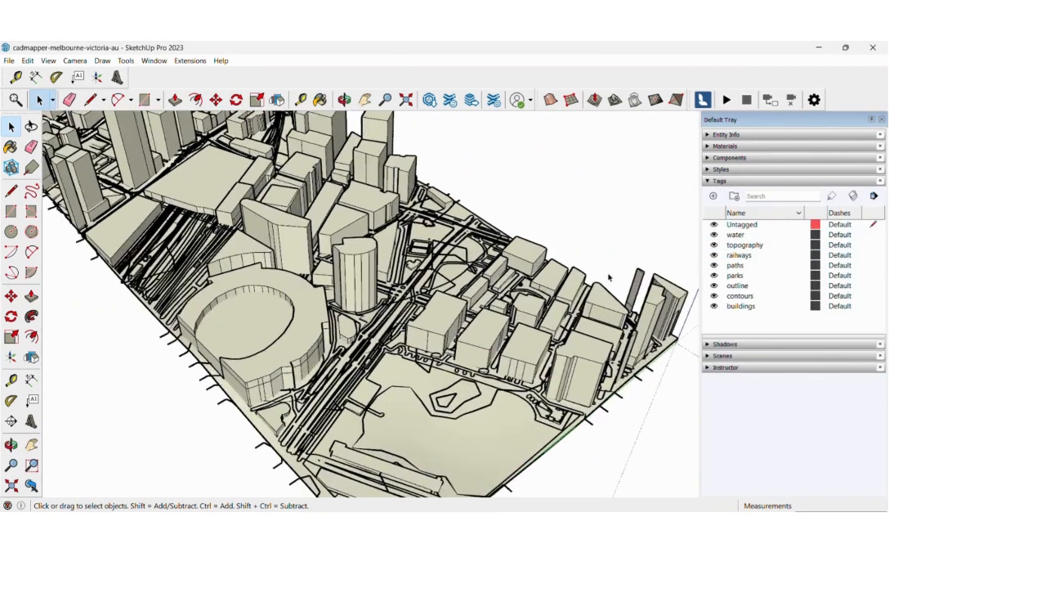
click(718, 236)
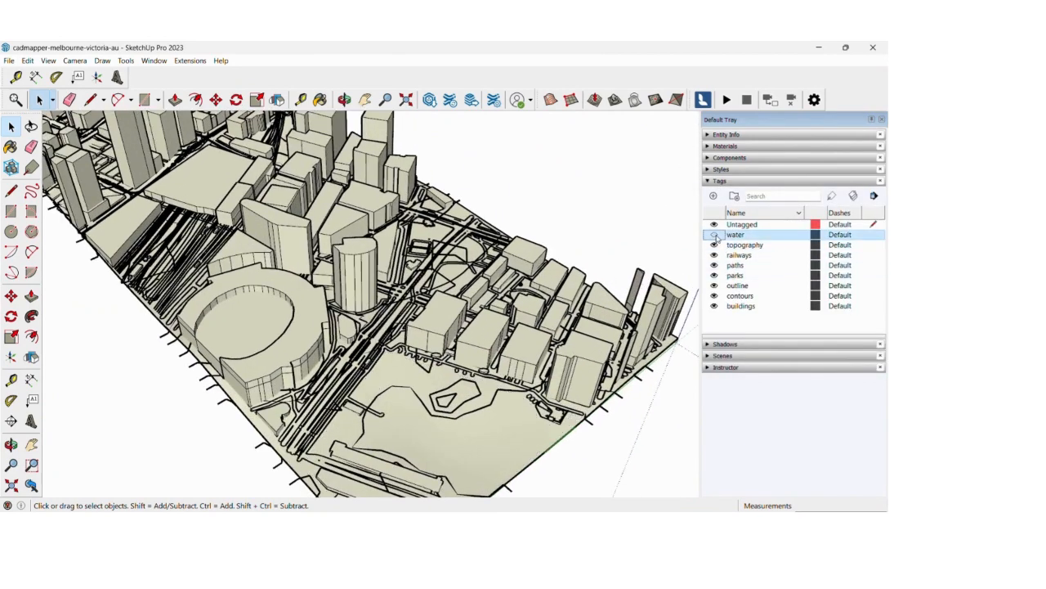
click(715, 235)
click(714, 245)
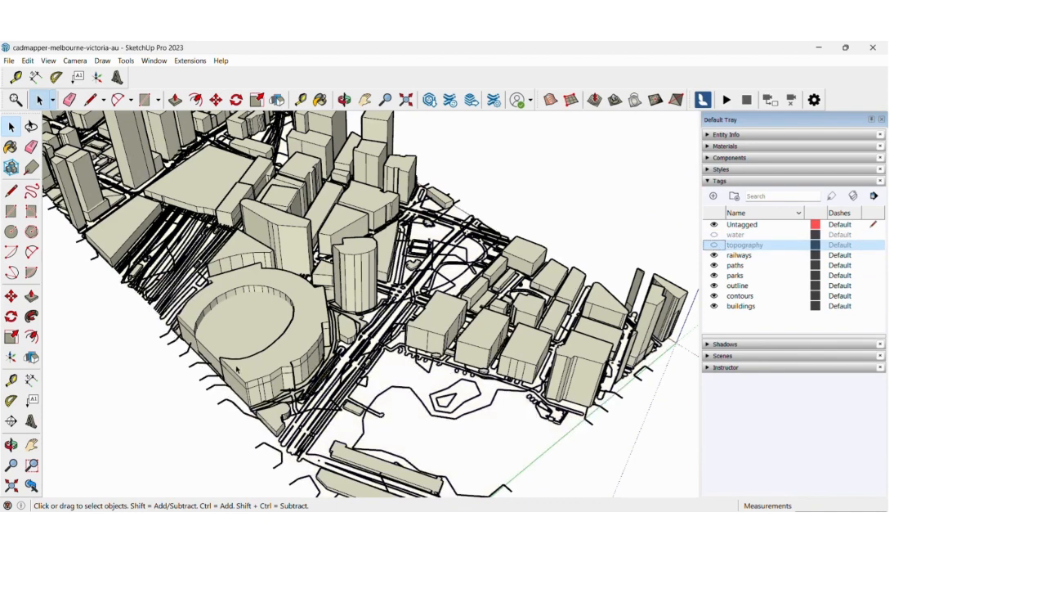
middle_drag(385, 327, 439, 210)
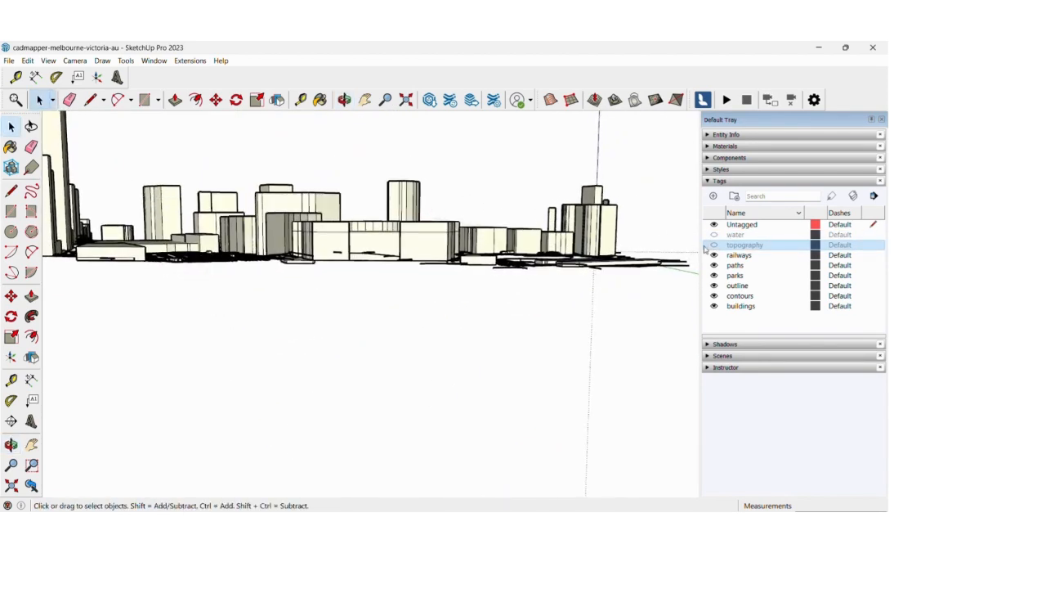
click(714, 245)
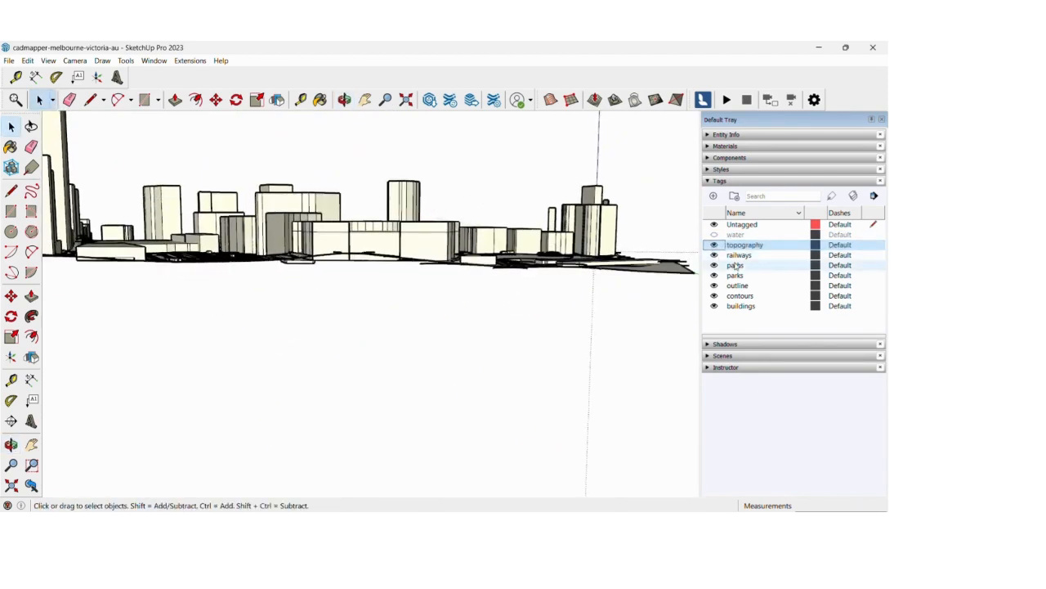
Hide the railways and paths tags, and switch the parks tag off and on to examine which geometry each one holds
click(713, 255)
middle_drag(490, 262, 402, 448)
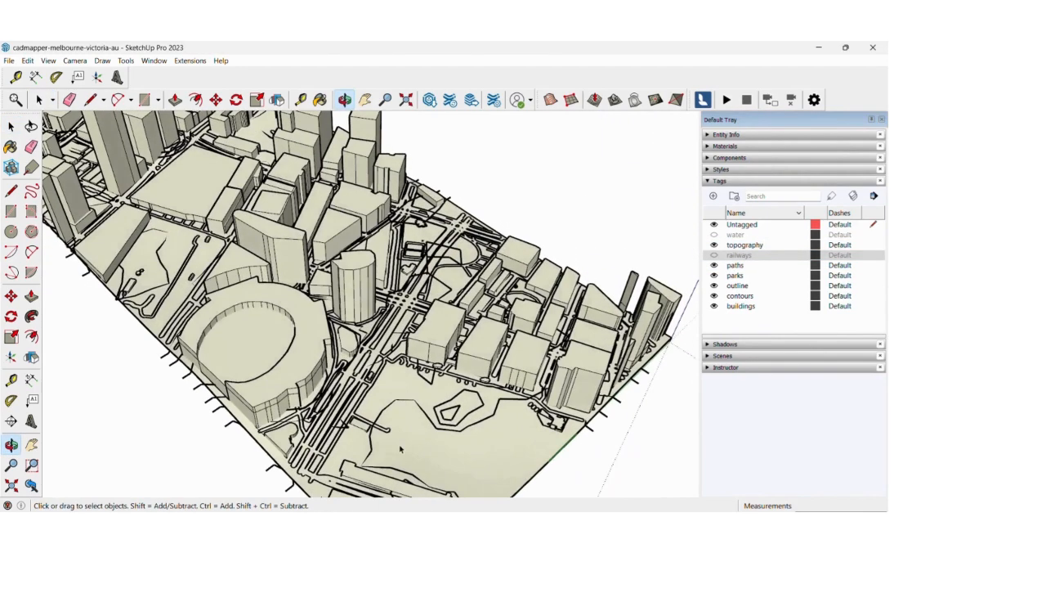
click(714, 255)
click(714, 255)
click(714, 265)
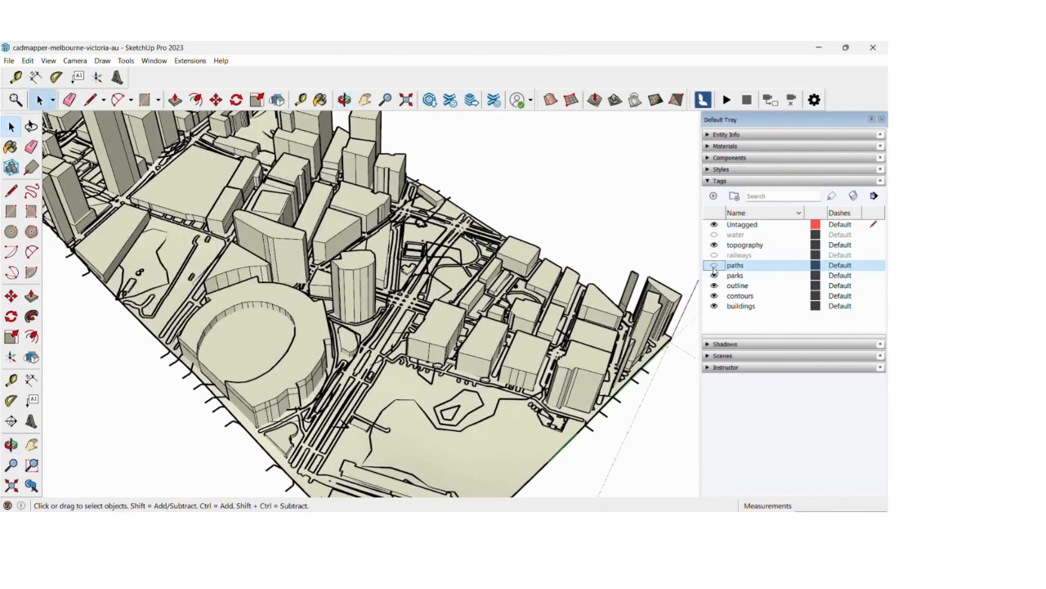
click(713, 276)
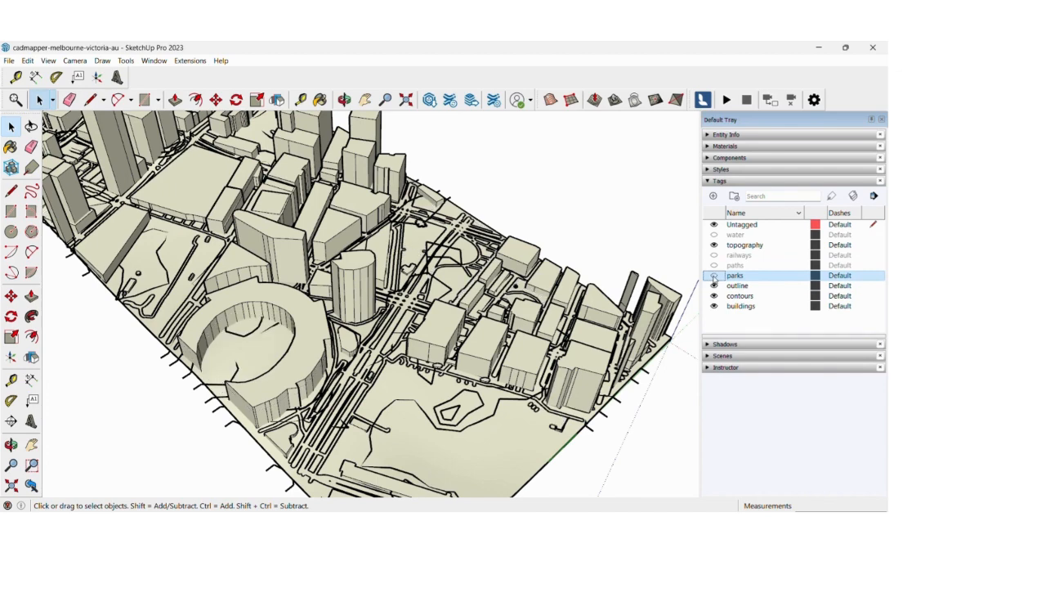
click(714, 276)
Hide the contours tag, and switch the outline and buildings tags off and on to examine their geometry
click(713, 285)
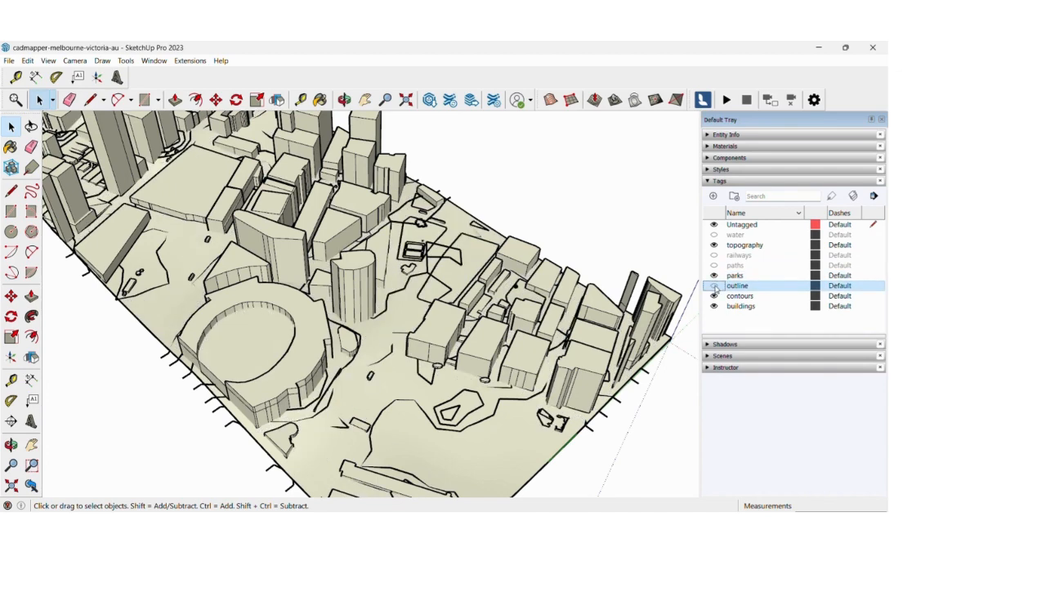
click(713, 285)
click(714, 296)
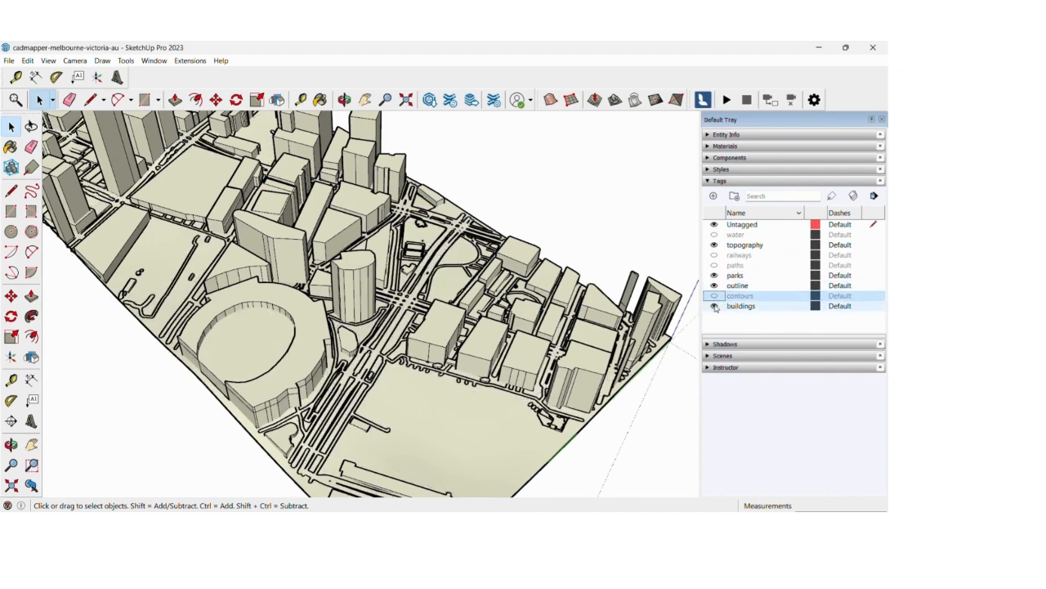
click(713, 306)
click(713, 306)
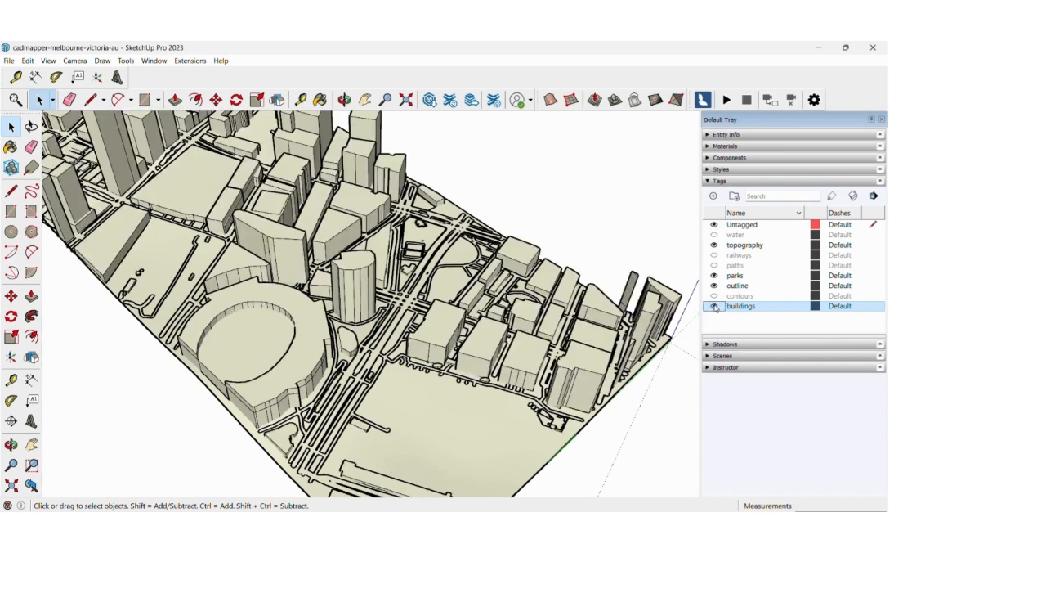
Make the water, railways, paths and contours tags visible again in the city model
click(713, 234)
click(713, 255)
click(714, 265)
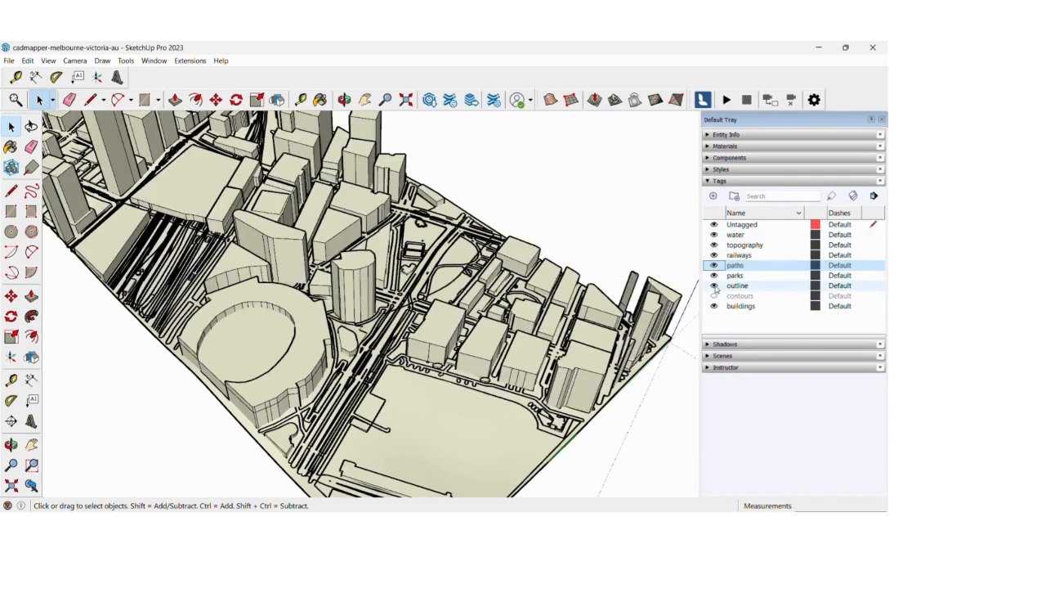
click(714, 296)
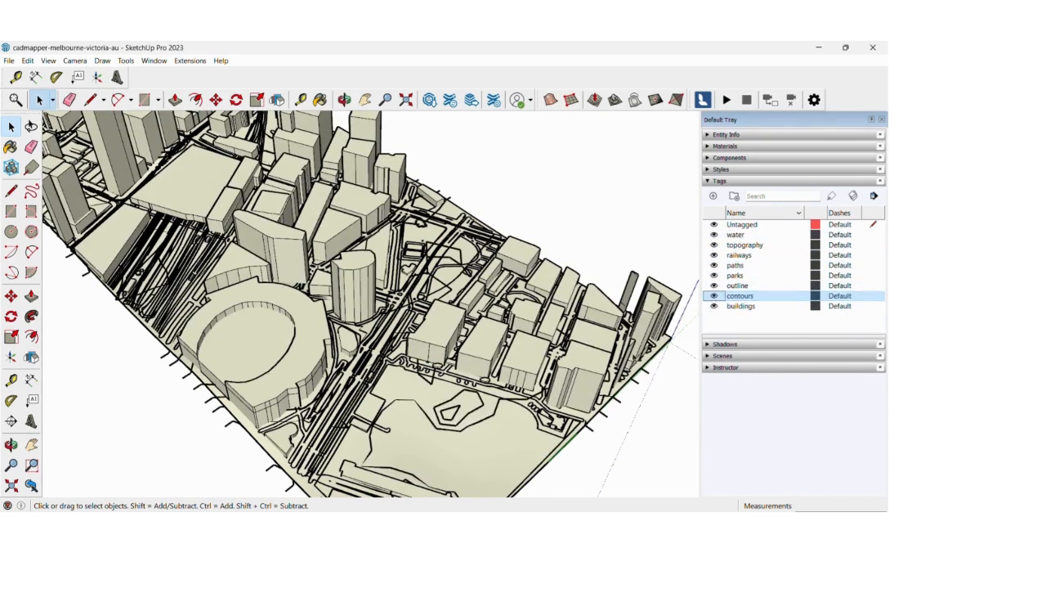
scroll(476, 396, down, 3)
middle_drag(311, 351, 388, 293)
scroll(386, 292, up, 1)
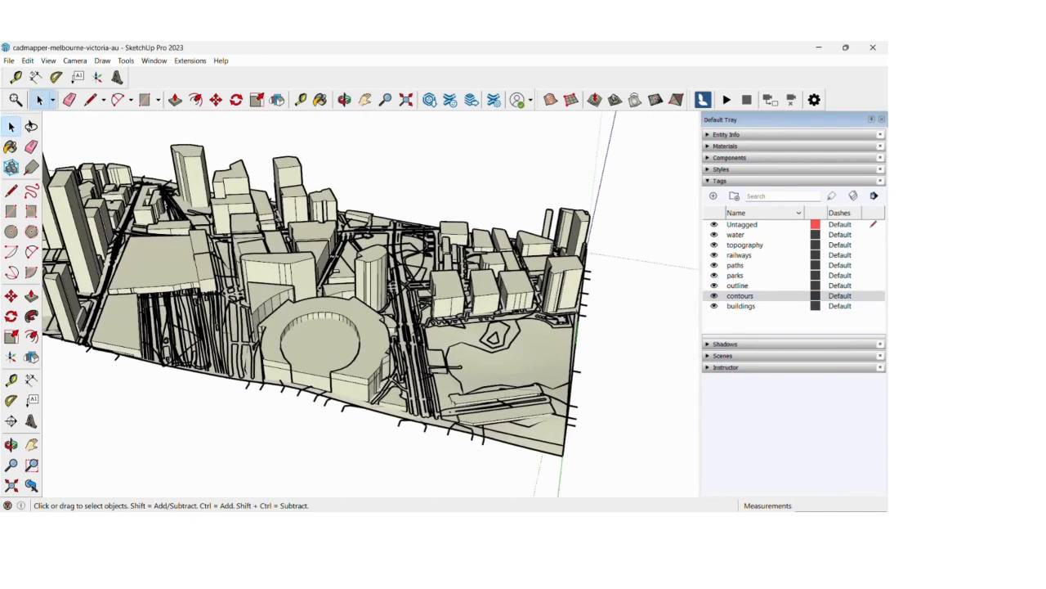
Open the topography group beside the round stadium for editing to reach its terrain surface
scroll(472, 237, down, 2)
middle_drag(402, 232, 378, 268)
scroll(288, 254, up, 2)
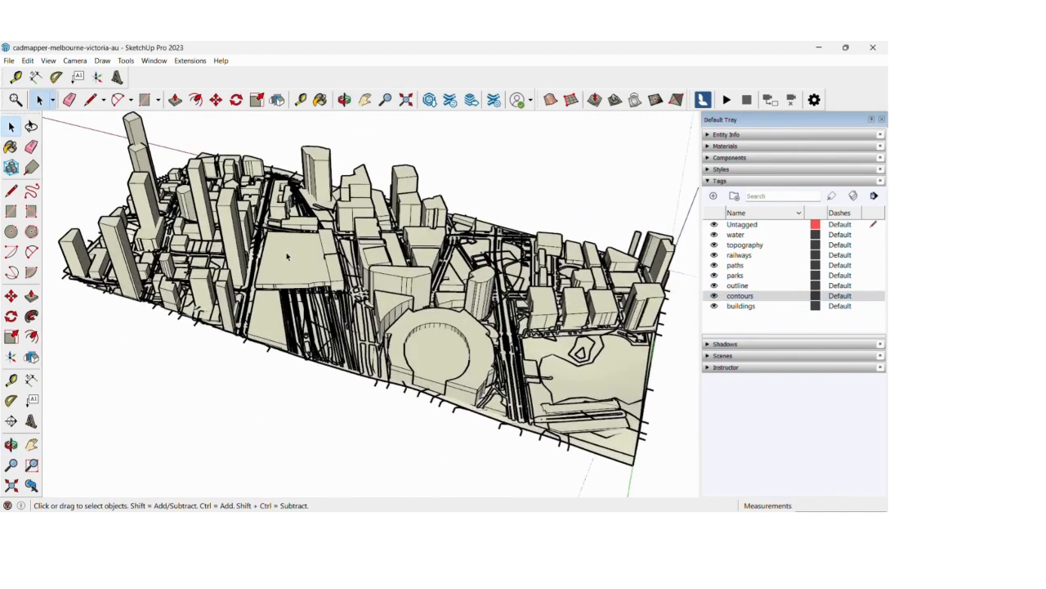
scroll(625, 433, up, 3)
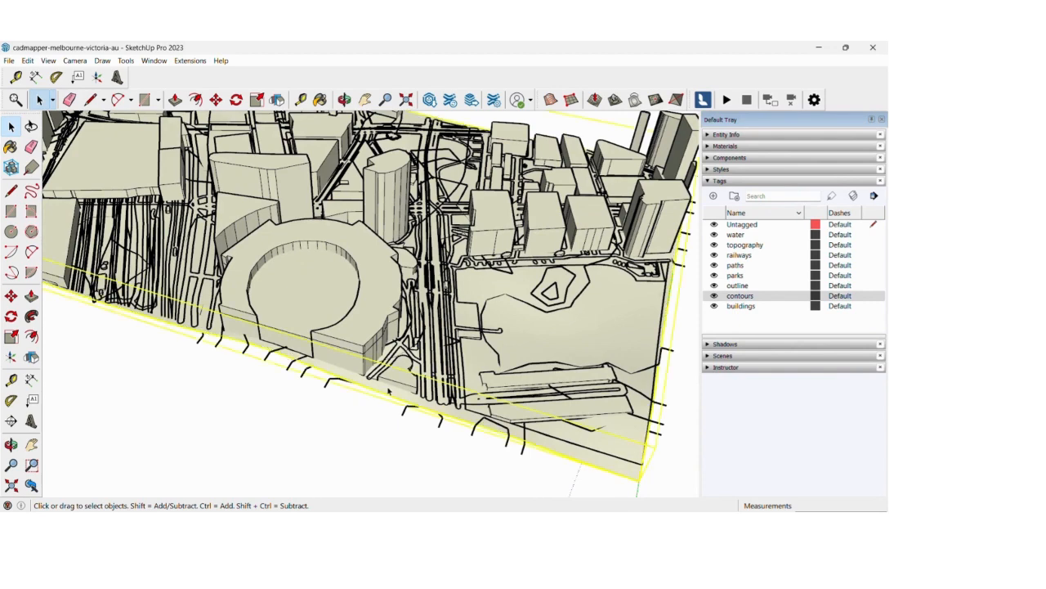
scroll(170, 255, up, 2)
double_click(181, 255)
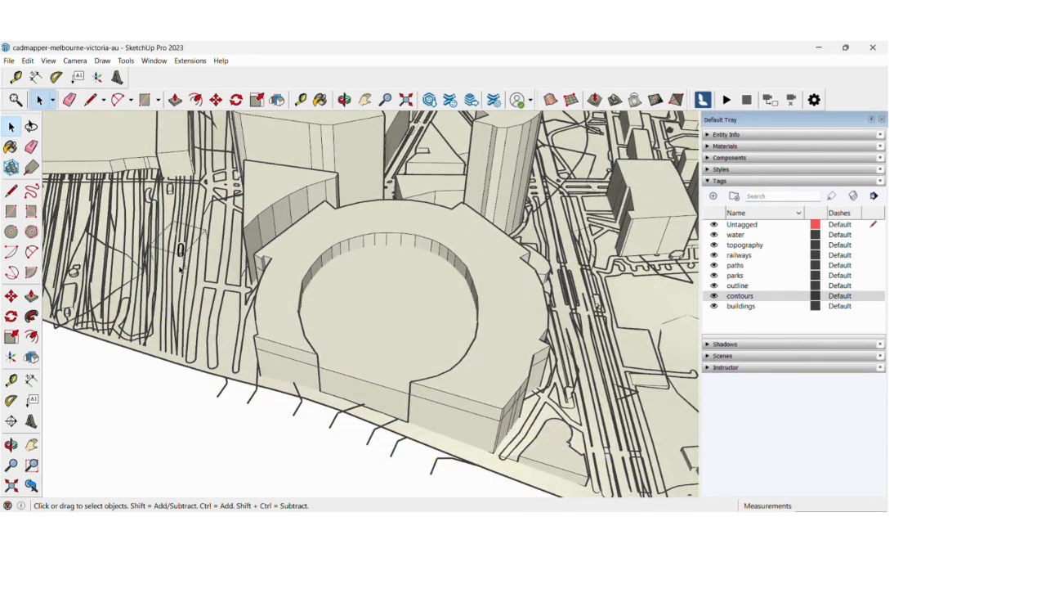
click(156, 223)
double_click(134, 200)
Paint the whole terrain surface with the Asphalt New material and leave the topography group
click(134, 199)
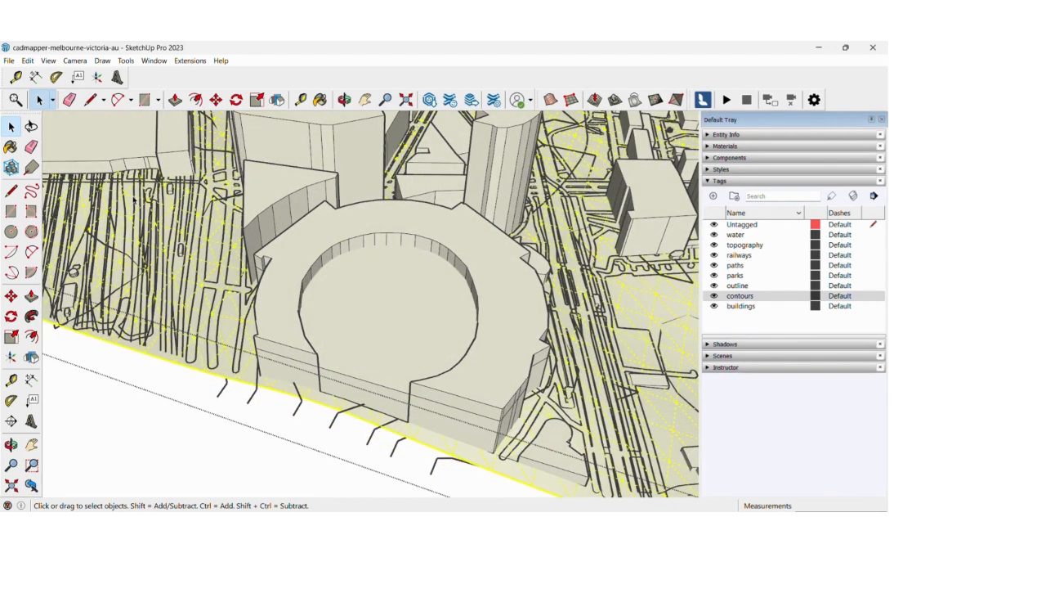
click(747, 181)
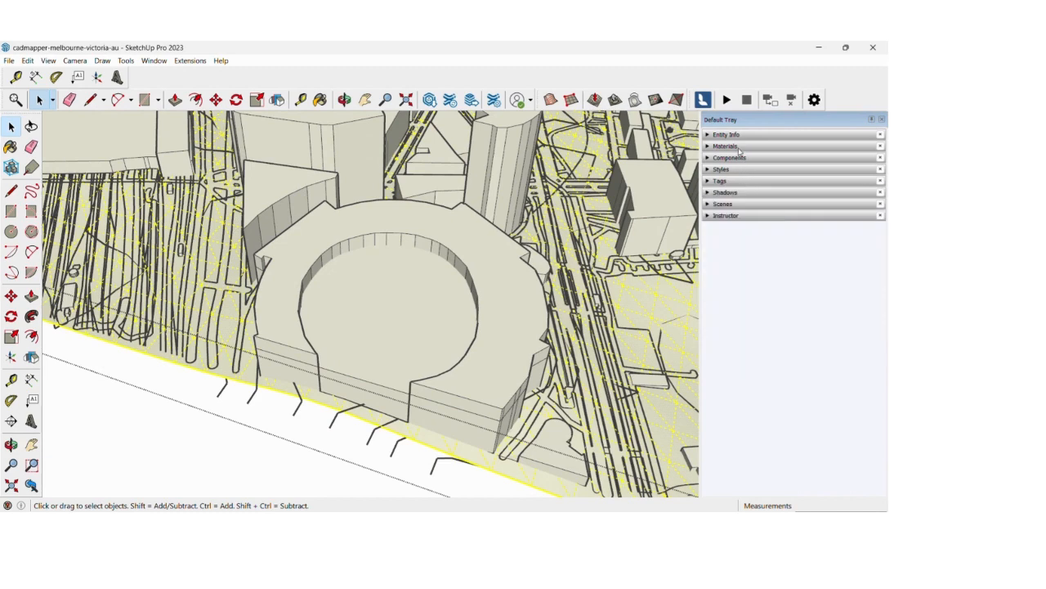
click(739, 147)
click(718, 241)
click(198, 260)
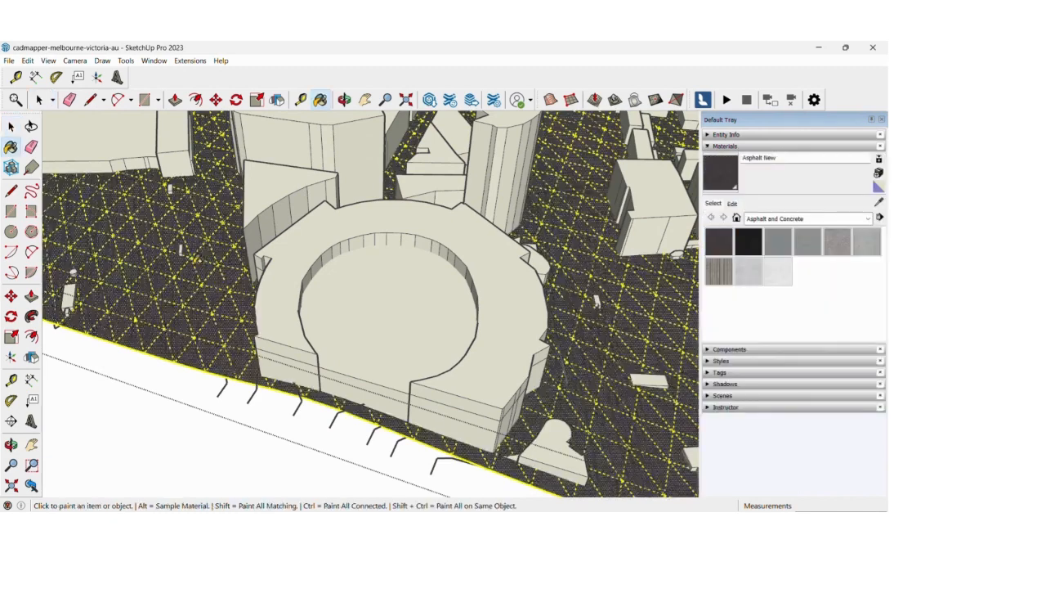
key(space)
click(376, 442)
scroll(362, 420, down, 5)
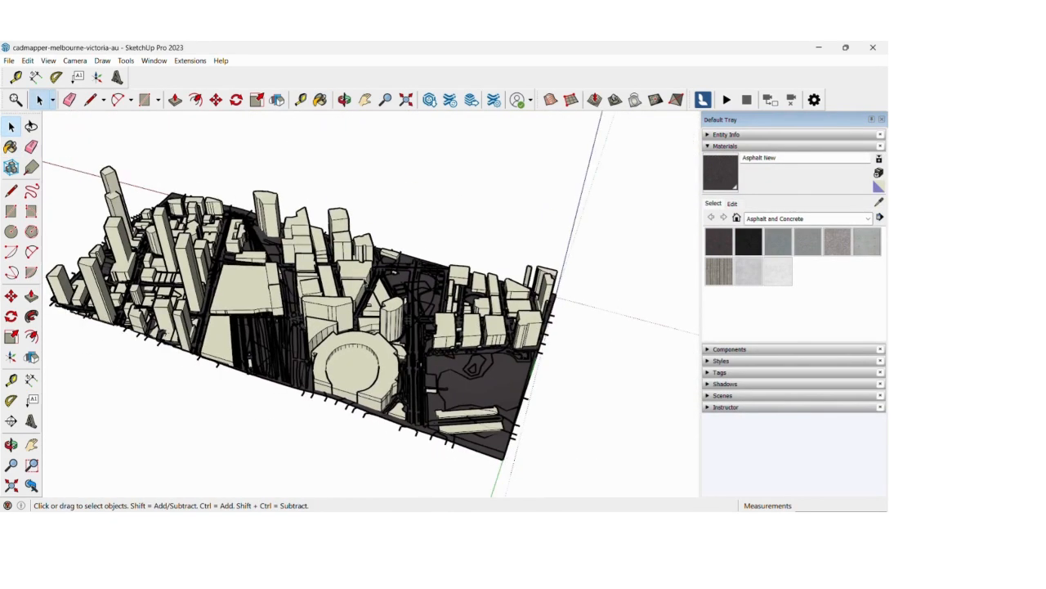
Apply the Blues style from the Color Sets collection to the city model
middle_drag(366, 283, 472, 229)
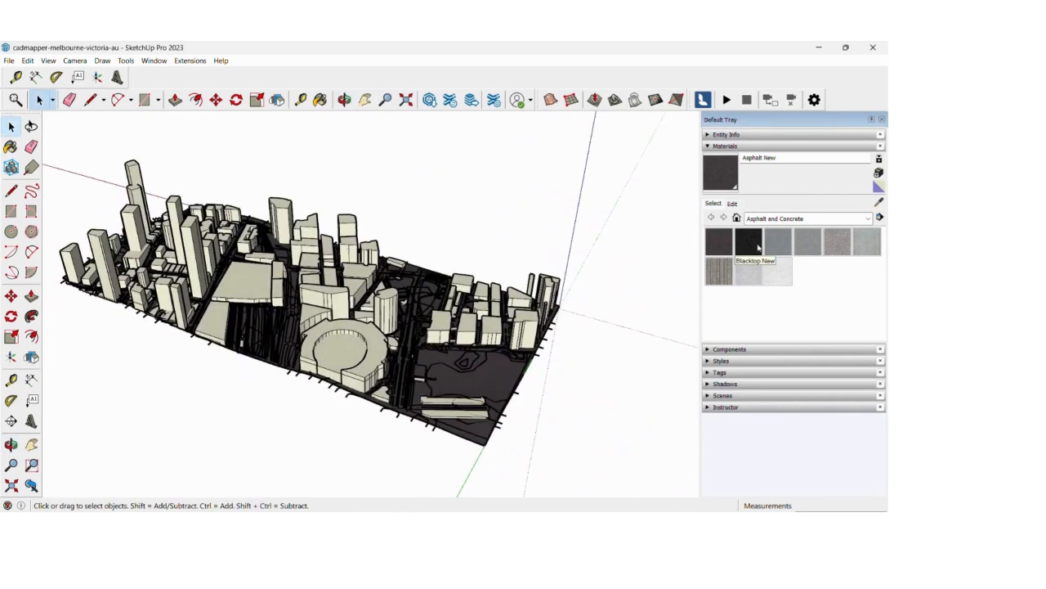
middle_drag(364, 296, 409, 279)
scroll(384, 282, up, 1)
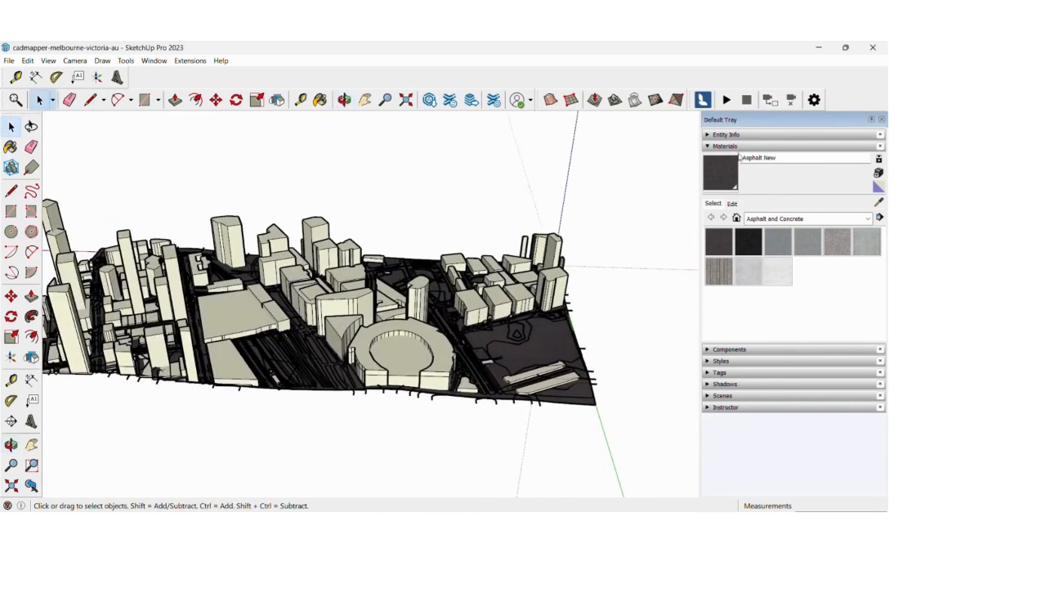
click(729, 147)
click(723, 170)
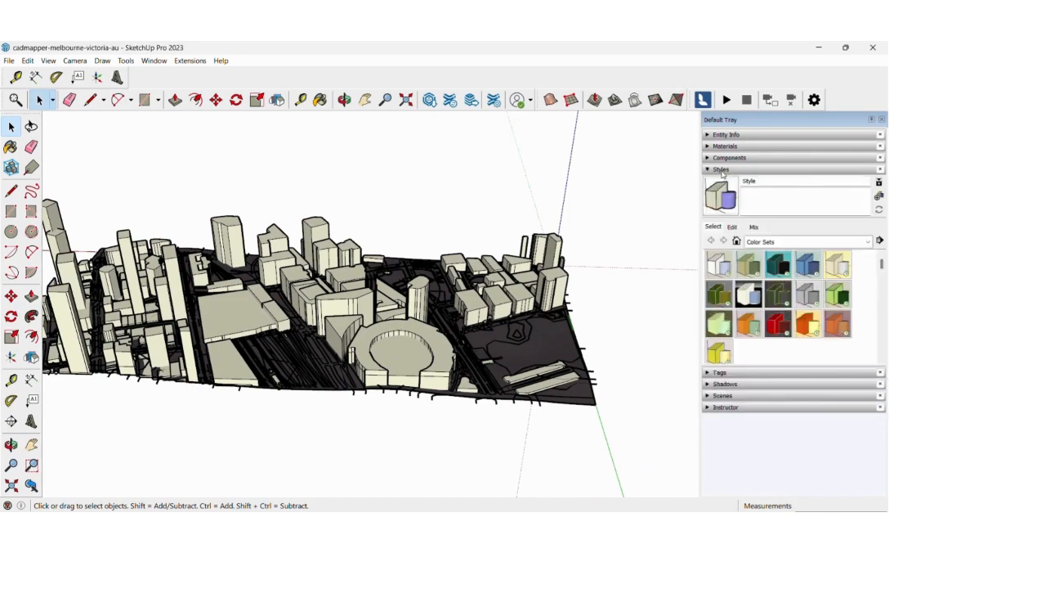
click(779, 262)
scroll(253, 337, up, 3)
middle_drag(253, 337, 452, 285)
click(808, 263)
middle_drag(570, 333, 439, 382)
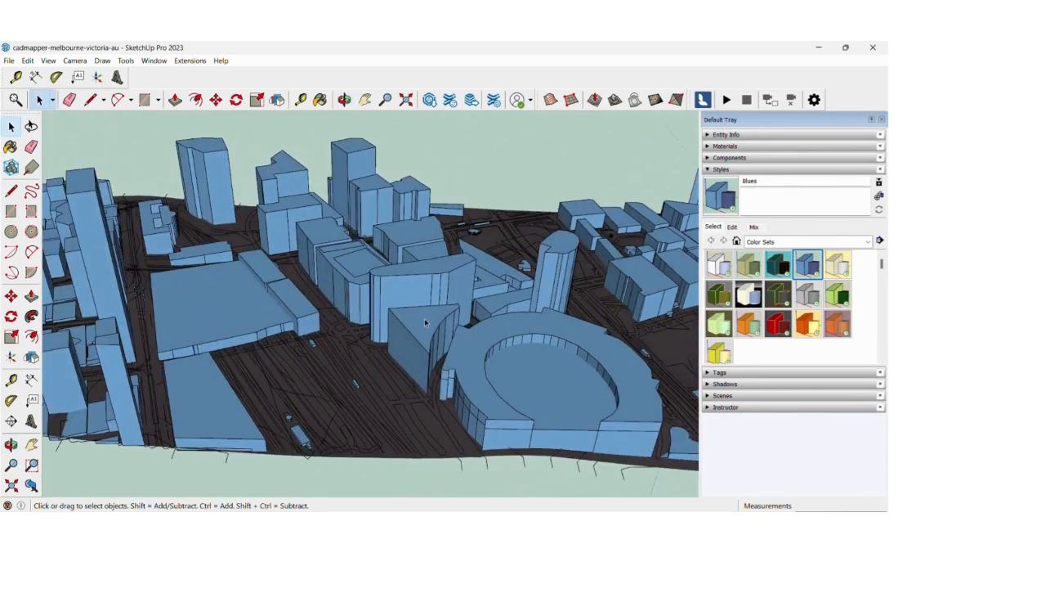
Try the Charcoal Loose, Chalk on Blackboard and Marker Wide styles from Sketchy Edges, and reapply the Blues style
click(769, 242)
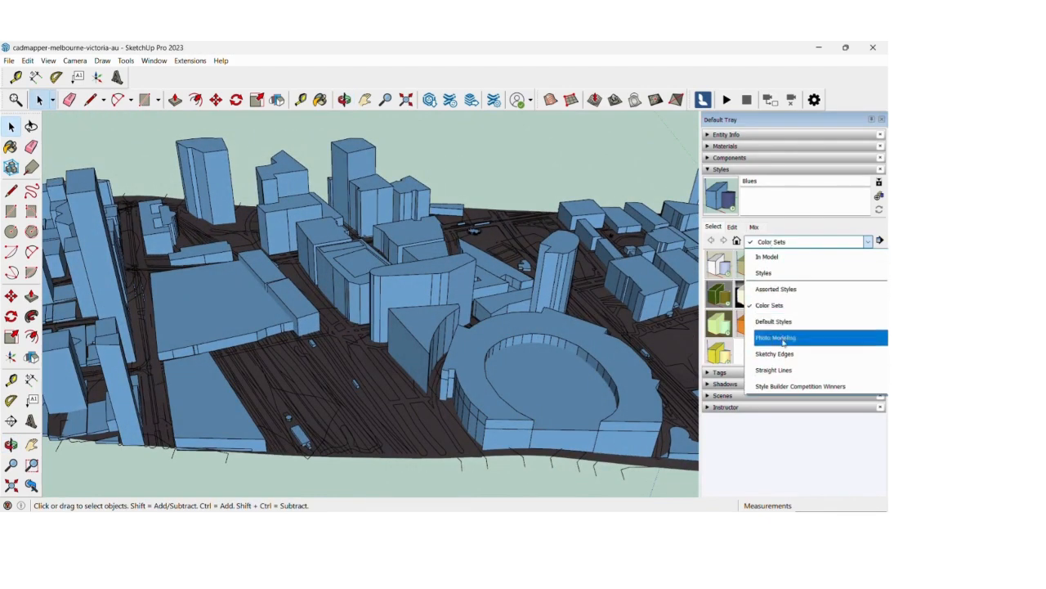
click(773, 335)
click(747, 294)
mouse_move(490, 254)
middle_down()
mouse_move(207, 240)
mouse_move(661, 256)
middle_up()
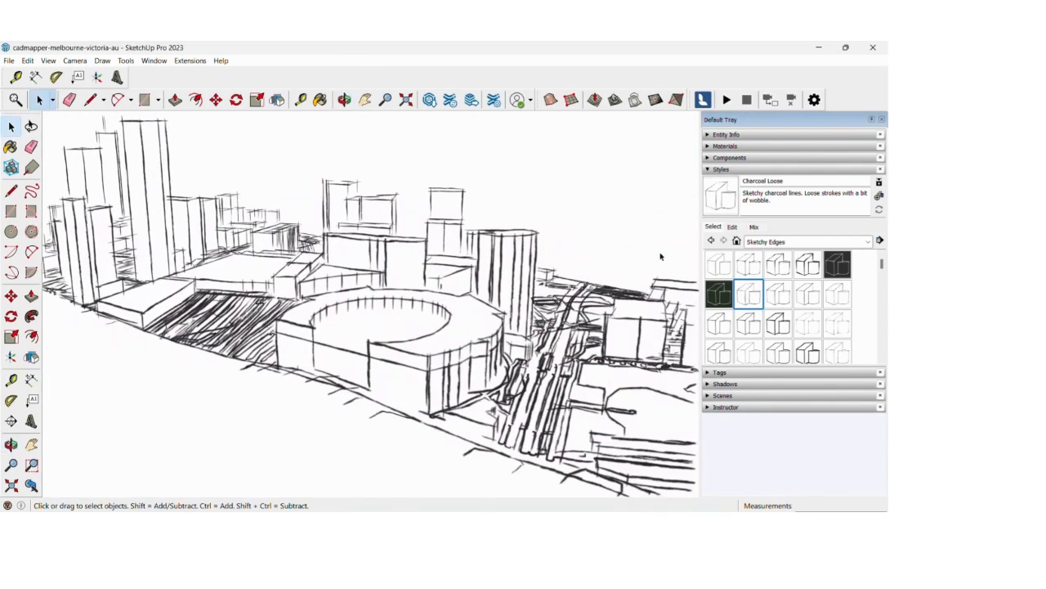
click(728, 265)
click(778, 264)
click(836, 264)
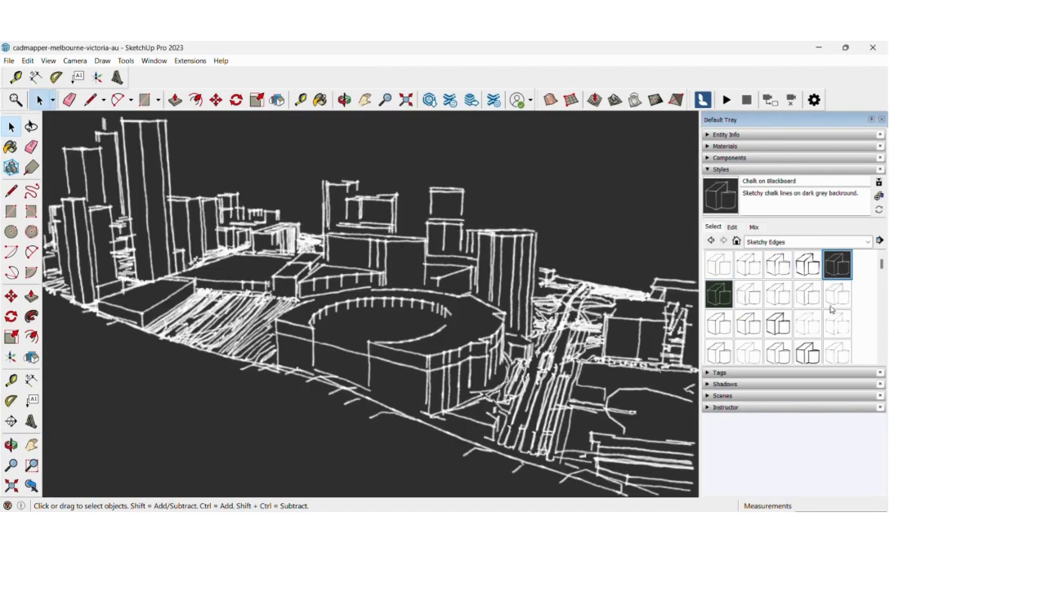
mouse_move(455, 318)
middle_down()
mouse_move(425, 315)
mouse_move(553, 367)
mouse_move(589, 368)
middle_up()
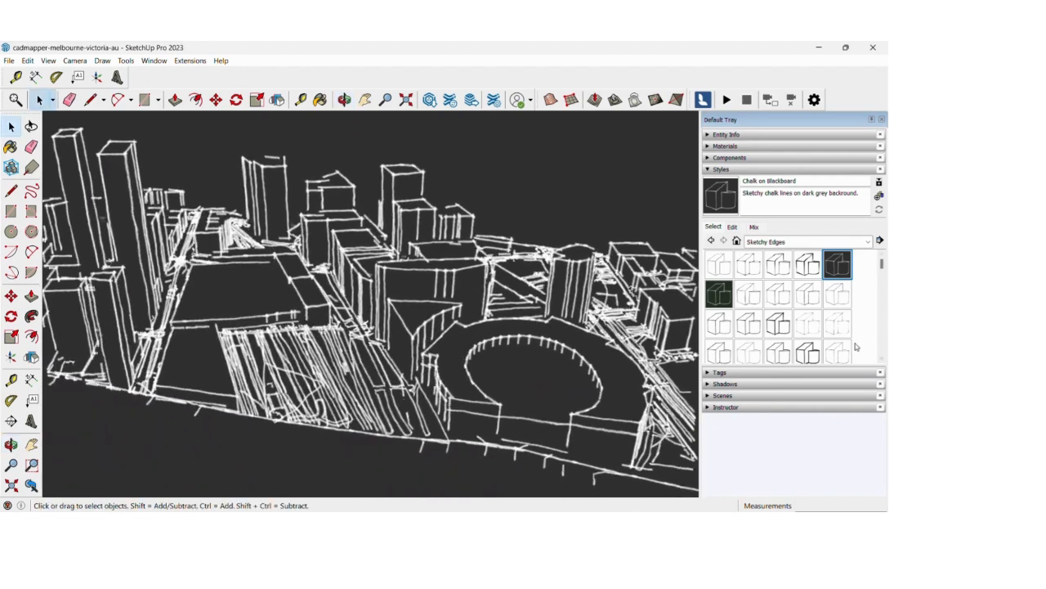
click(806, 353)
click(711, 241)
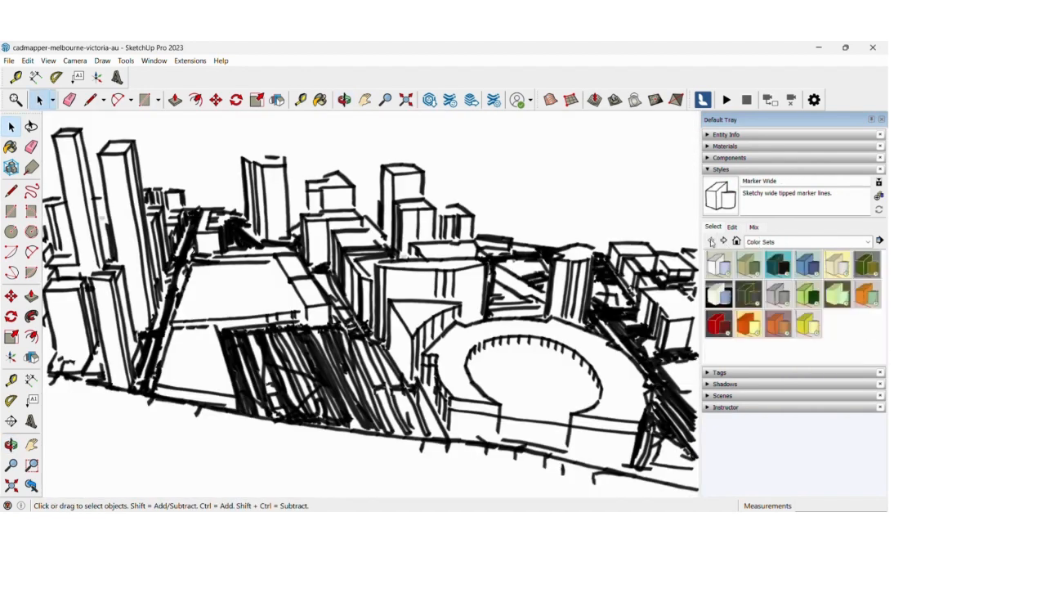
click(806, 265)
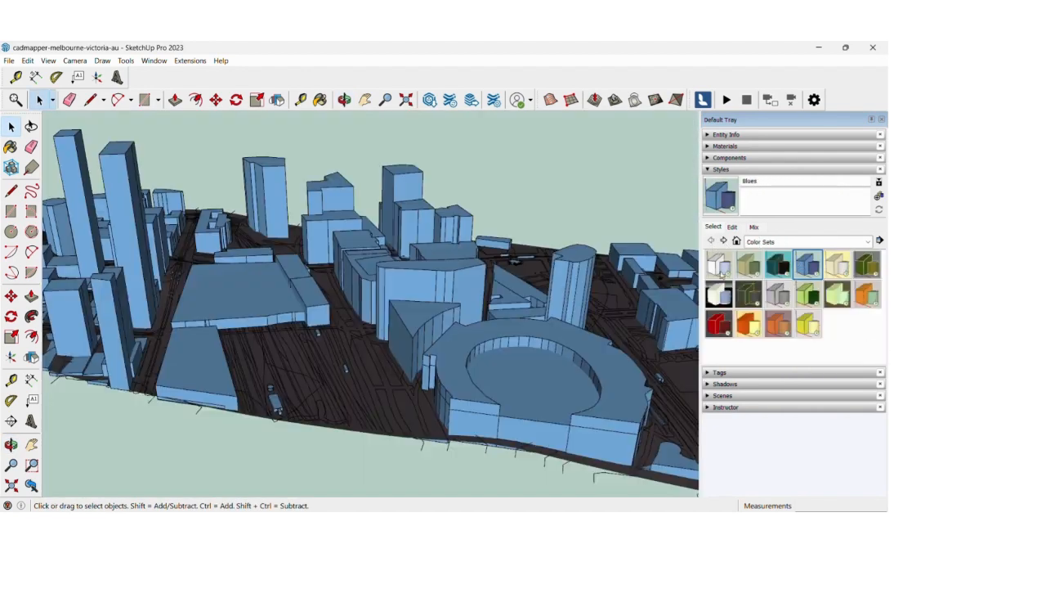
Select the tall towers on the far side and behind the stadium together and paint them with Polished Concrete New
scroll(229, 302, down, 3)
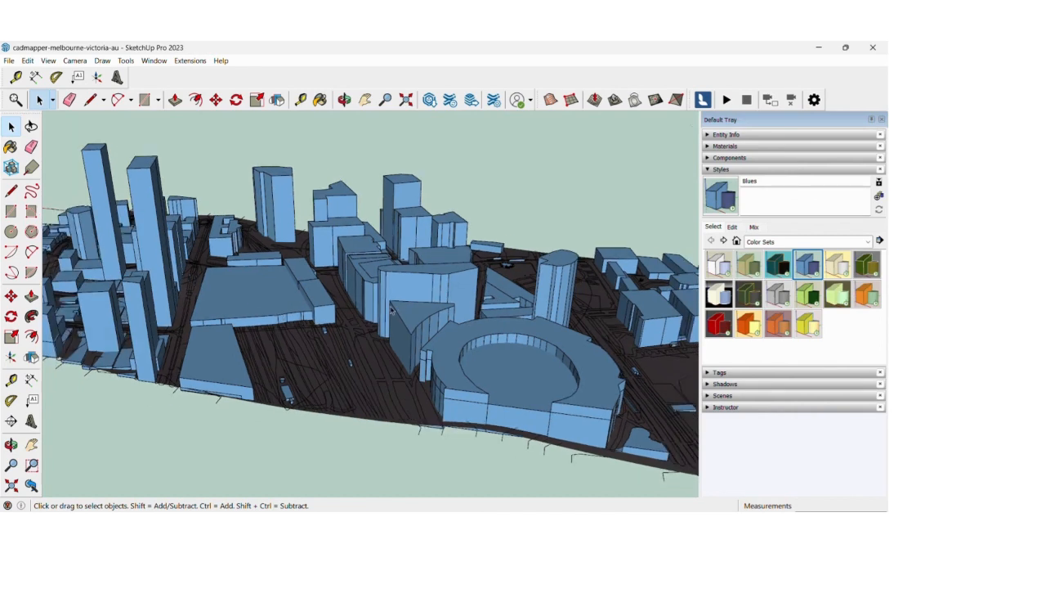
click(255, 315)
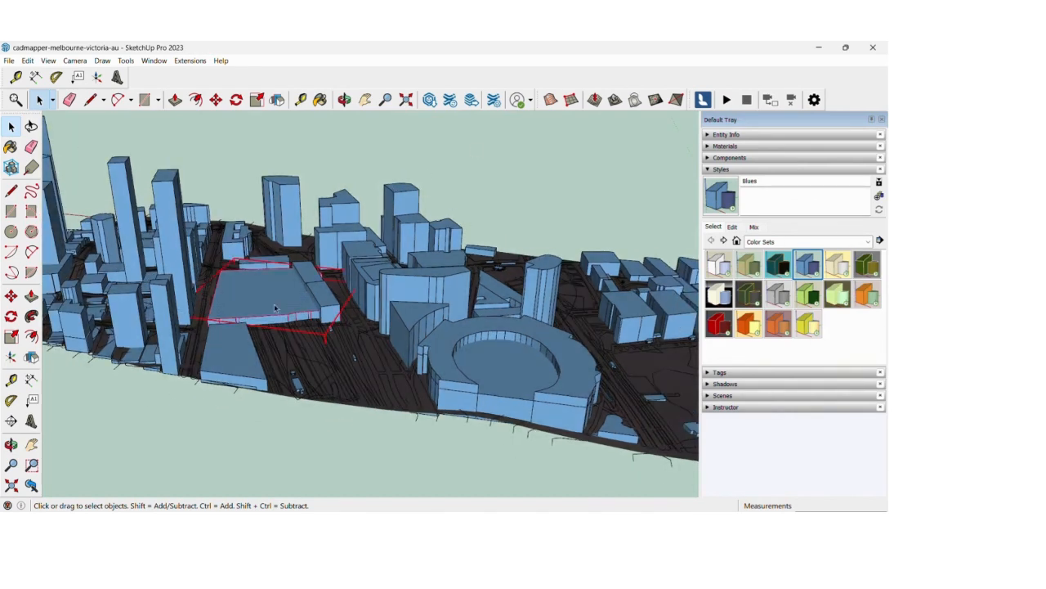
scroll(374, 235, down, 3)
middle_drag(374, 234, 366, 219)
click(345, 221)
ctrl+click(250, 221)
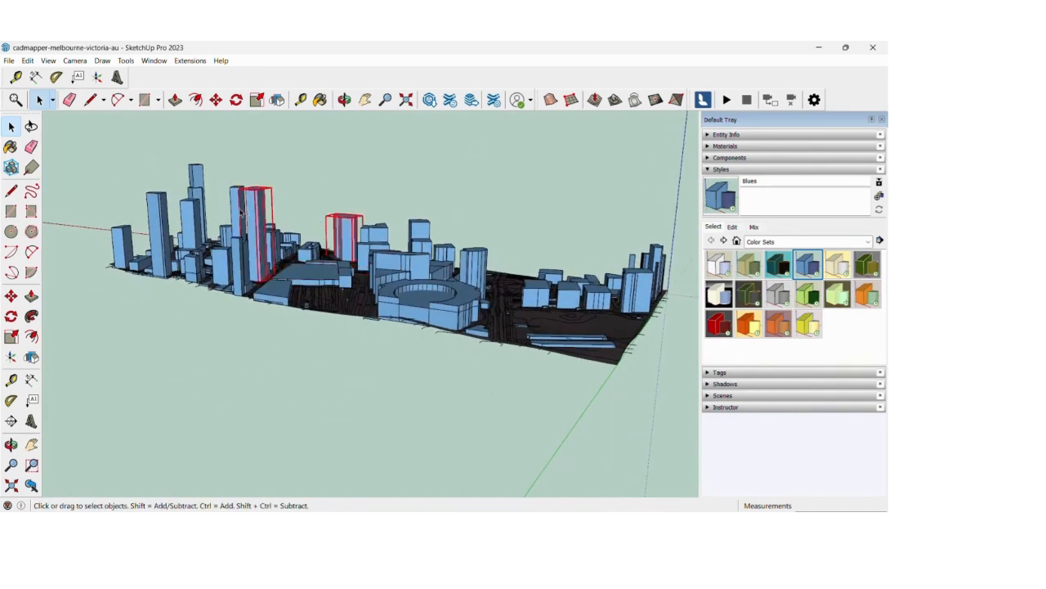
ctrl+drag(206, 202, 111, 157)
ctrl+click(183, 231)
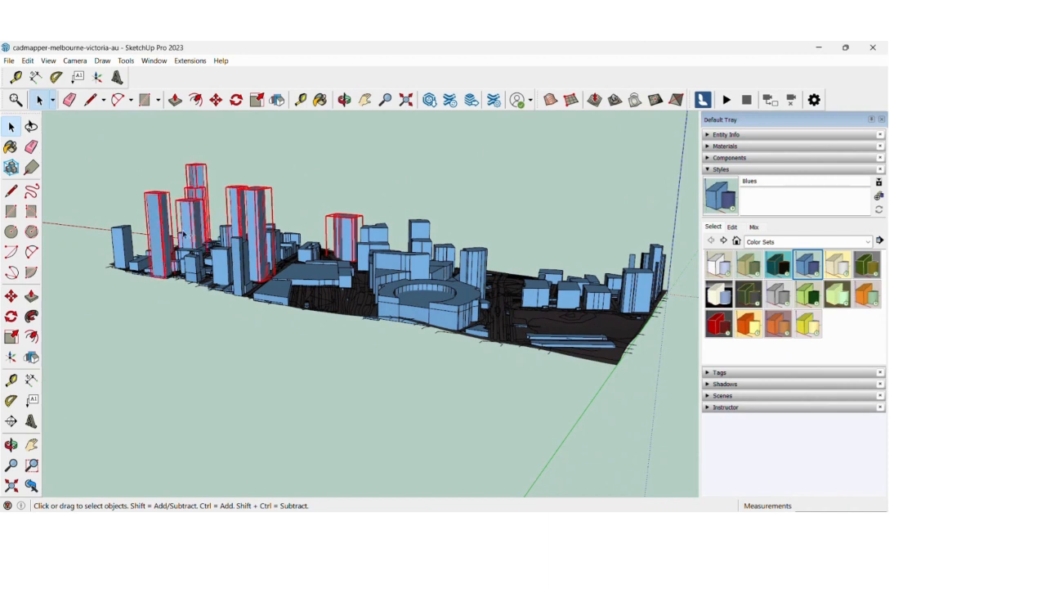
ctrl+click(129, 242)
ctrl+click(426, 254)
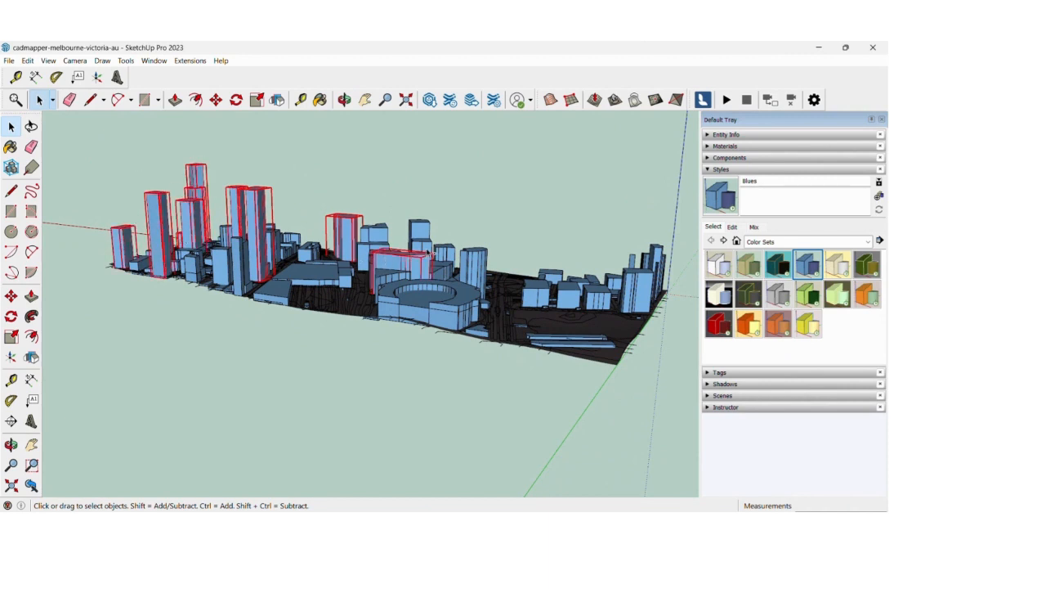
ctrl+click(421, 230)
ctrl+click(474, 268)
ctrl+click(446, 253)
ctrl+click(378, 239)
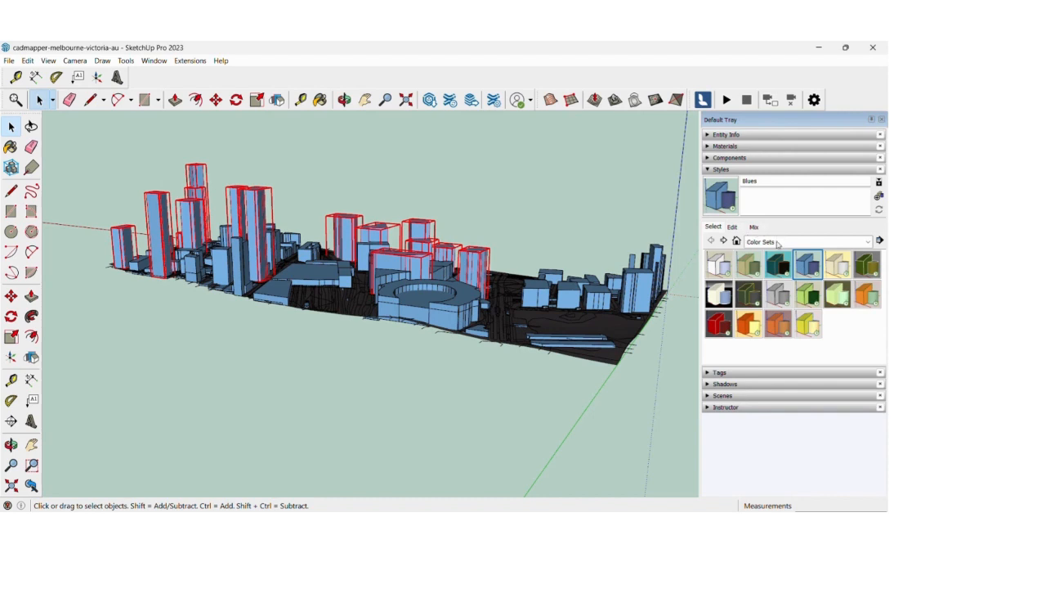
click(726, 147)
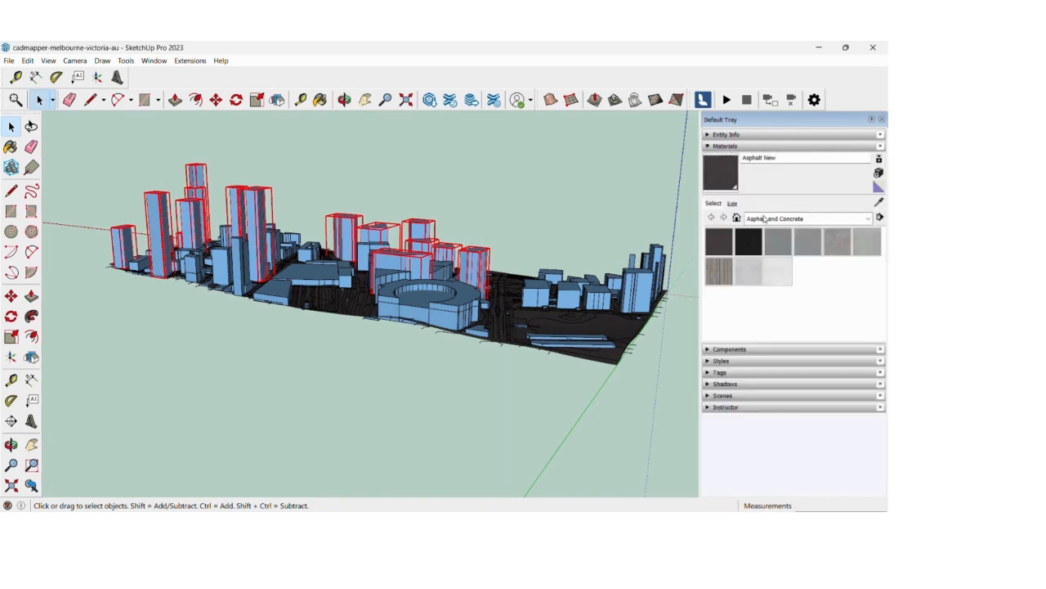
click(764, 218)
click(777, 233)
click(748, 270)
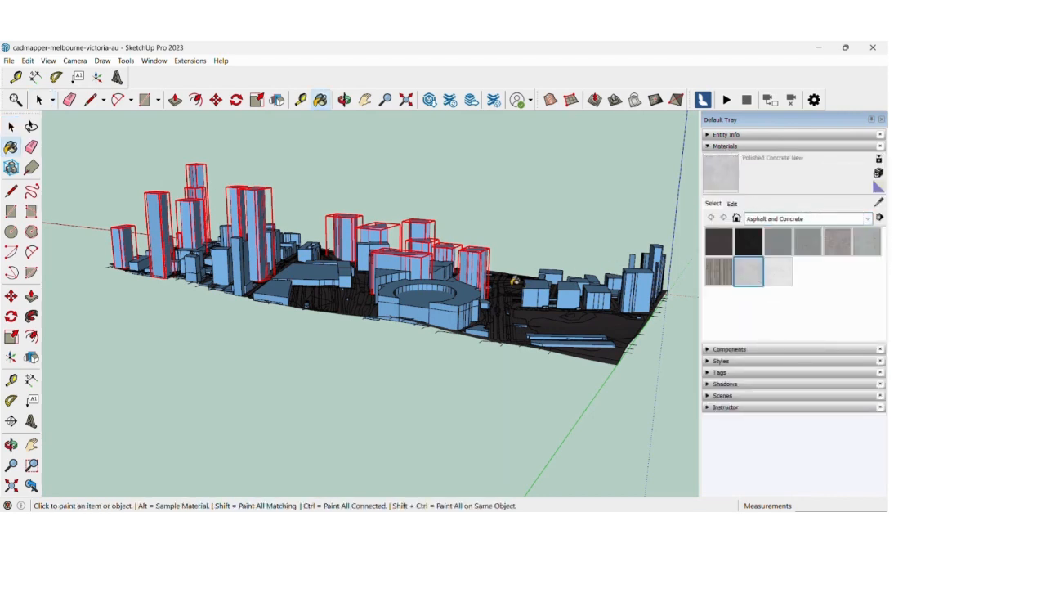
click(474, 260)
key(space)
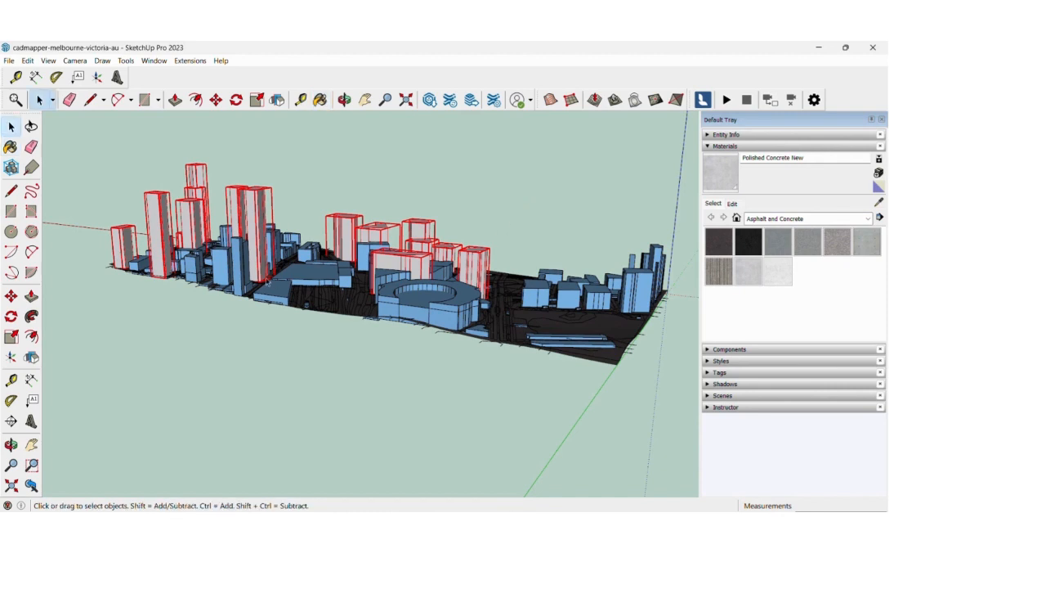
Paint the low, wide buildings between the towers and the railway tracks with the Concrete Form 4x8 material
scroll(267, 282, up, 2)
click(286, 288)
shift+click(336, 270)
shift+click(387, 266)
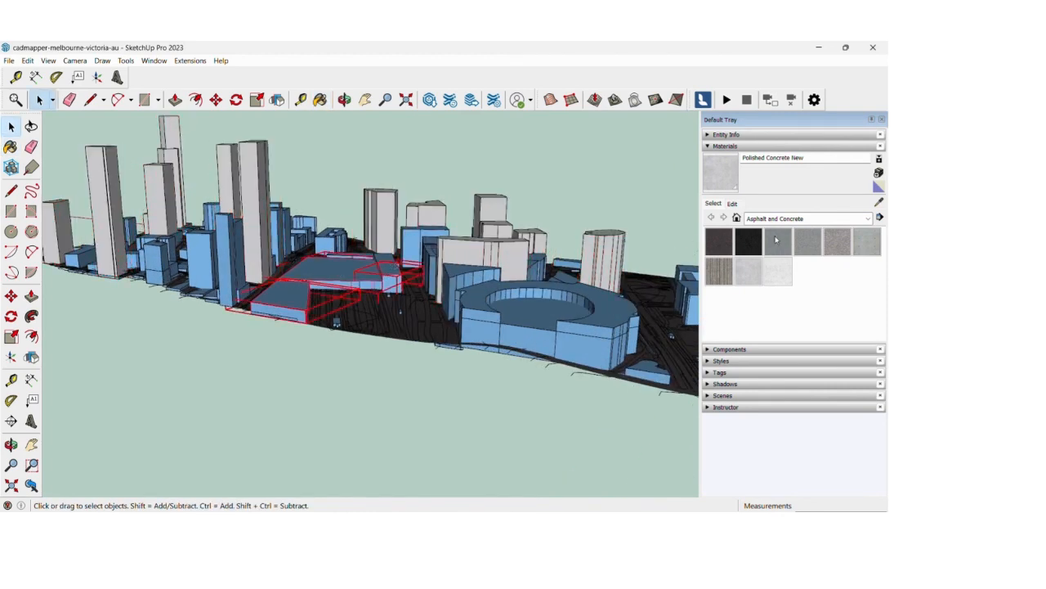
click(859, 251)
click(374, 298)
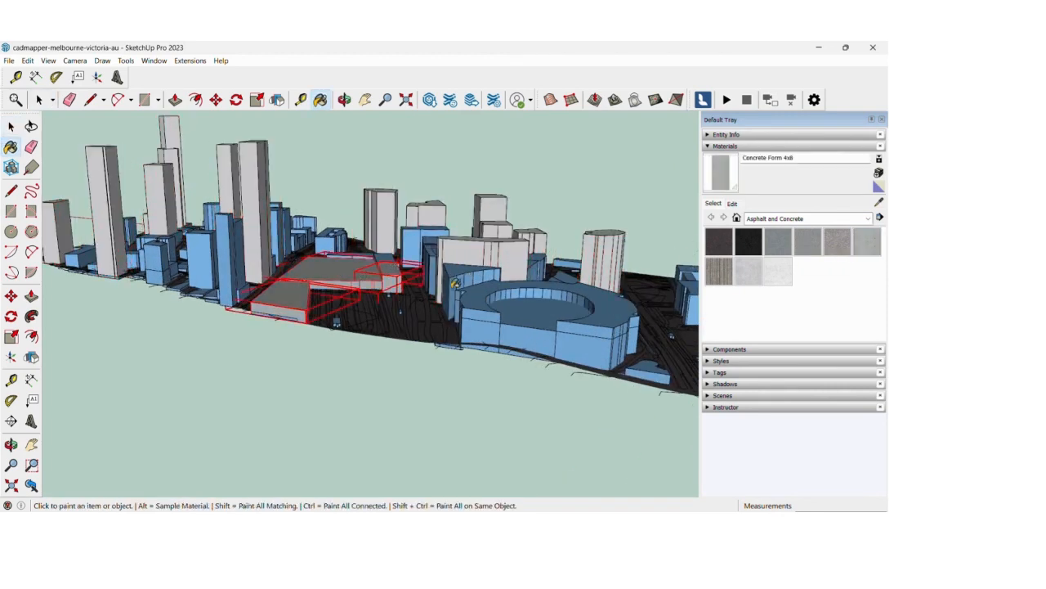
key(space)
Paint the round stadium building with the Blacktop Old 01 material
click(539, 326)
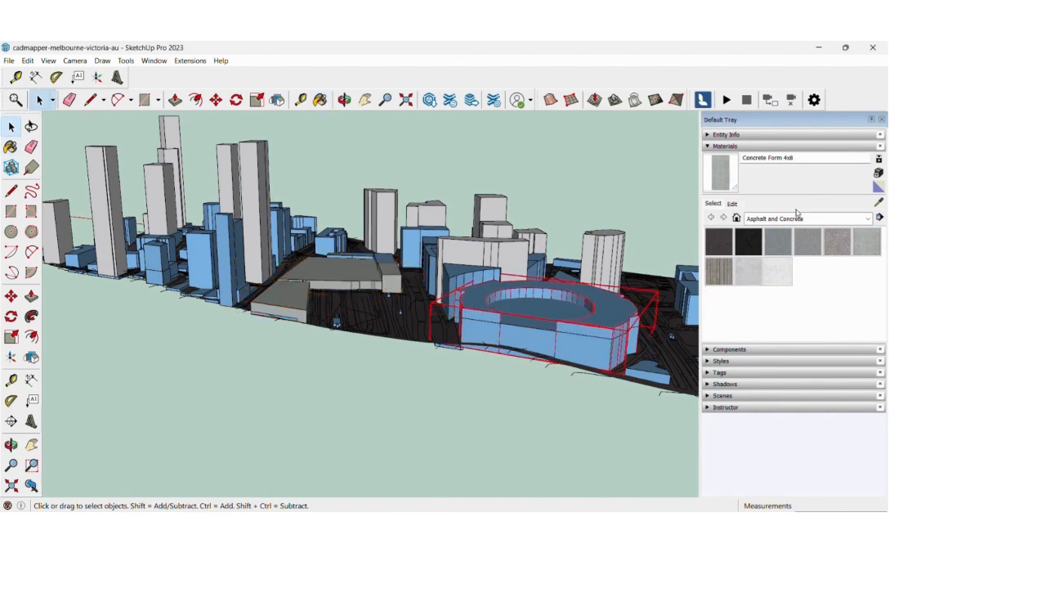
click(791, 243)
click(600, 316)
key(space)
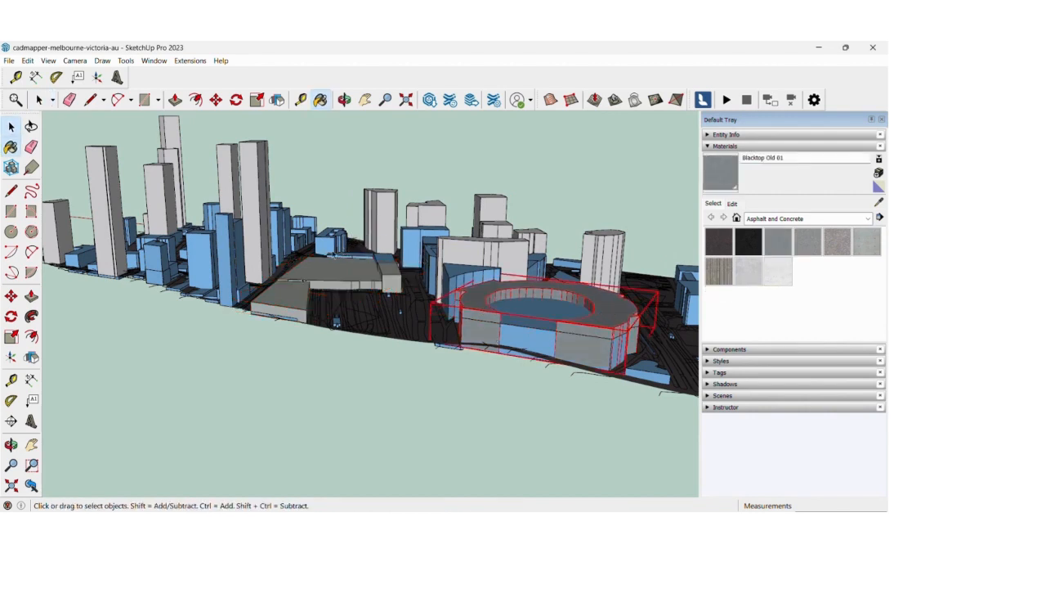
Paint several smaller buildings around the tall towers with Color C01 from the Colors collection
scroll(363, 238, up, 3)
click(345, 237)
click(808, 218)
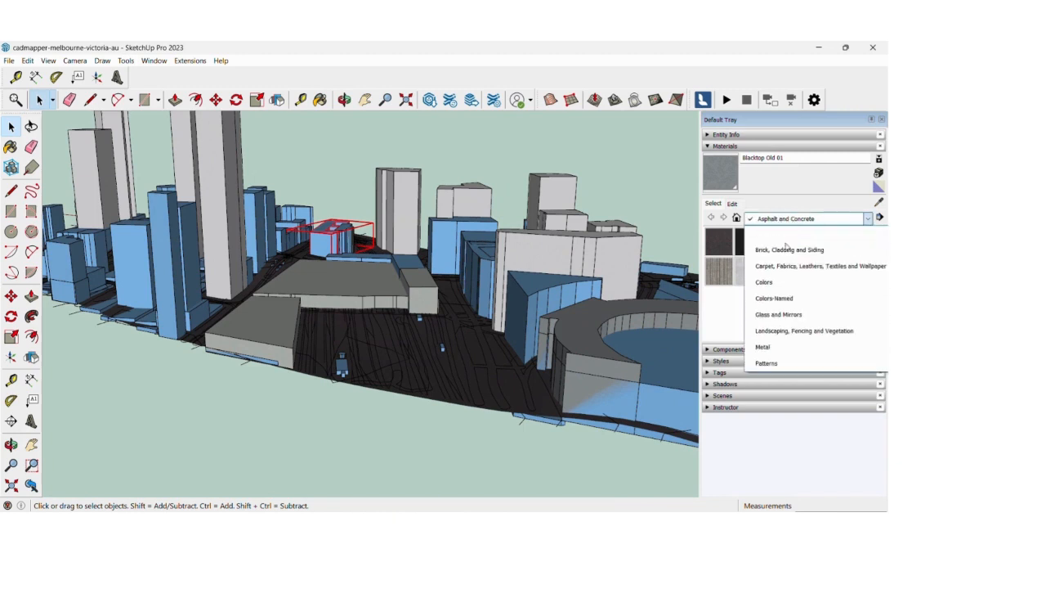
click(784, 282)
click(713, 247)
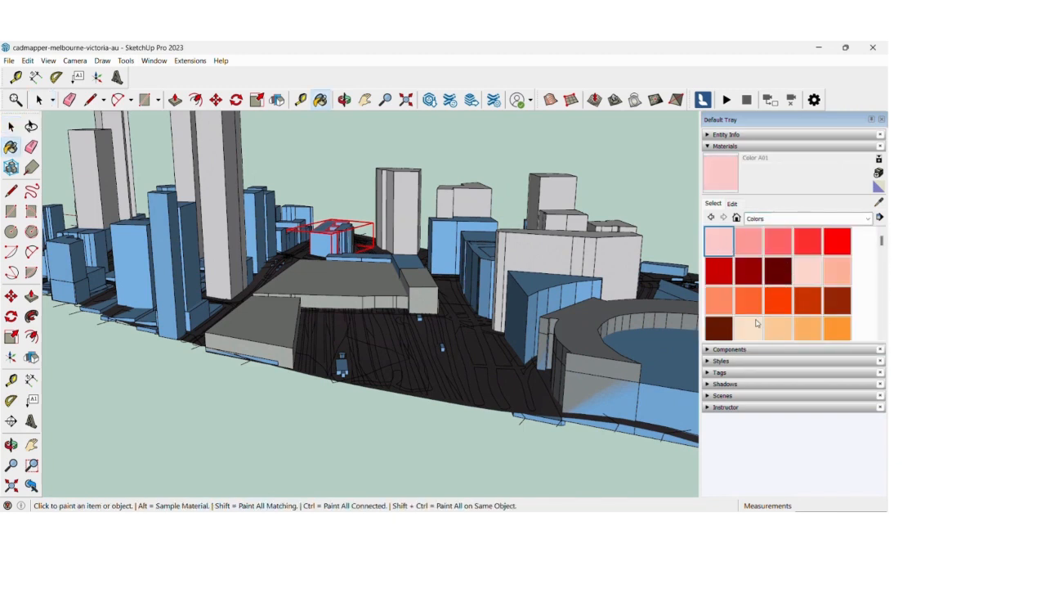
click(748, 329)
click(305, 207)
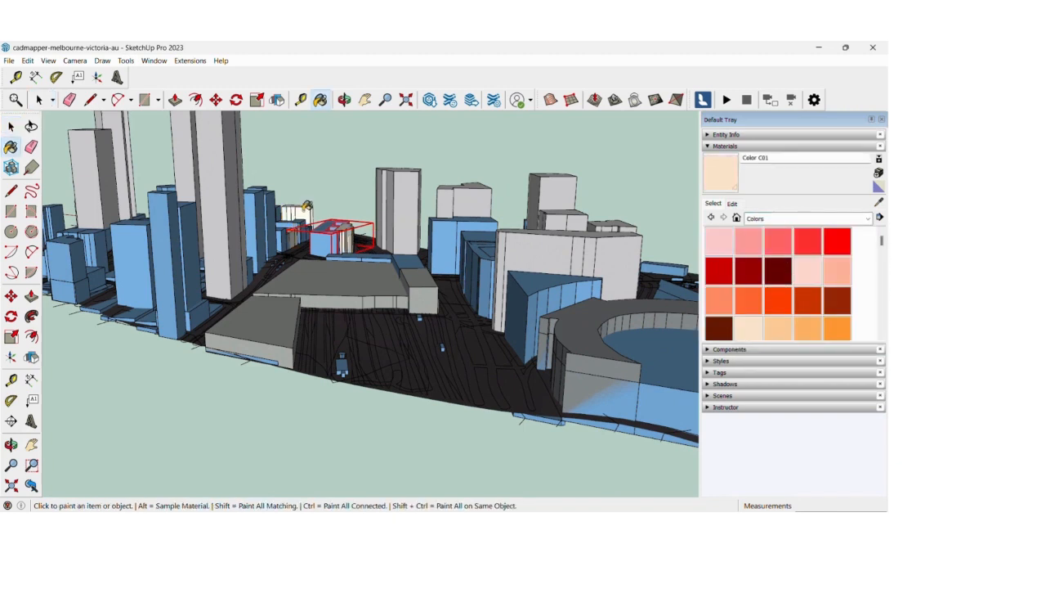
click(257, 225)
click(271, 221)
click(198, 313)
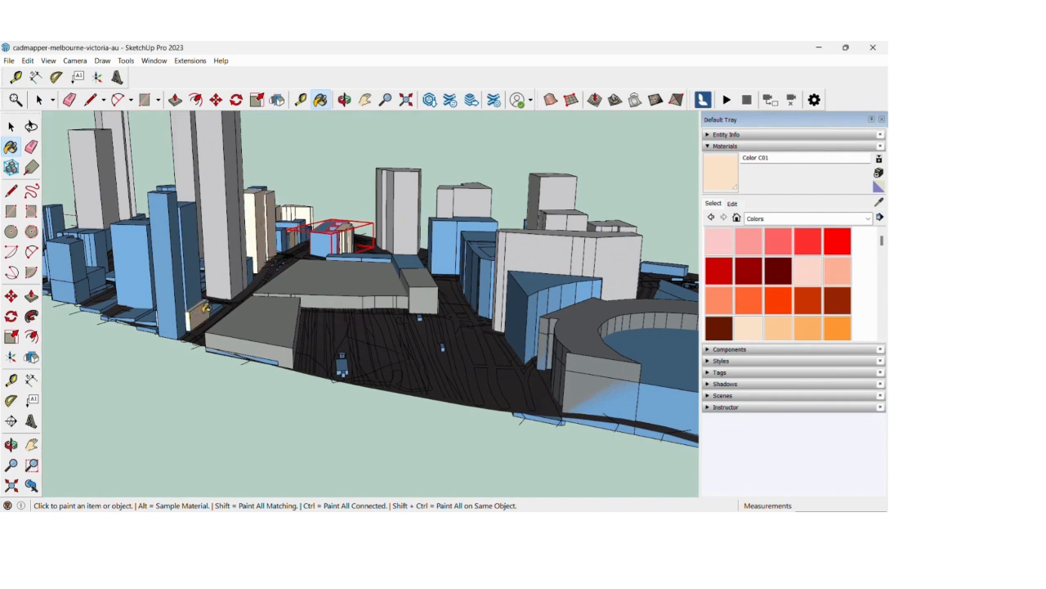
Paint two more building blocks behind the stadium with Color C01
scroll(211, 299, down, 5)
middle_drag(211, 299, 509, 272)
click(506, 272)
click(425, 248)
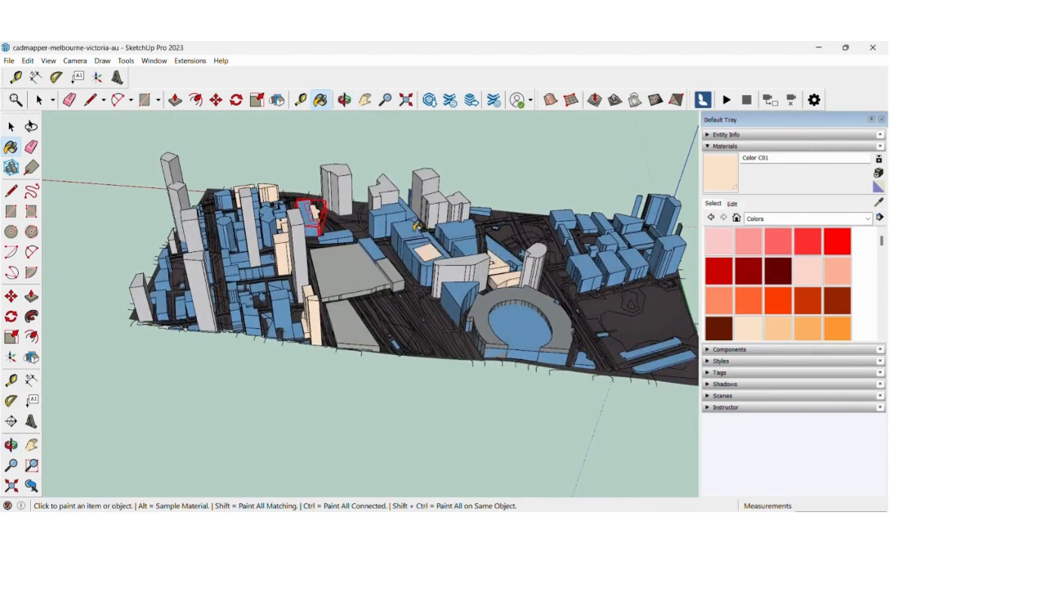
Paint two more building blocks, one in the central cluster and one behind the row of four buildings, with Color C01
click(414, 232)
click(614, 241)
key(space)
Paint the two outer buildings in the row of four beside the open ground with Color D02 from the Colors collection
scroll(346, 274, down, 4)
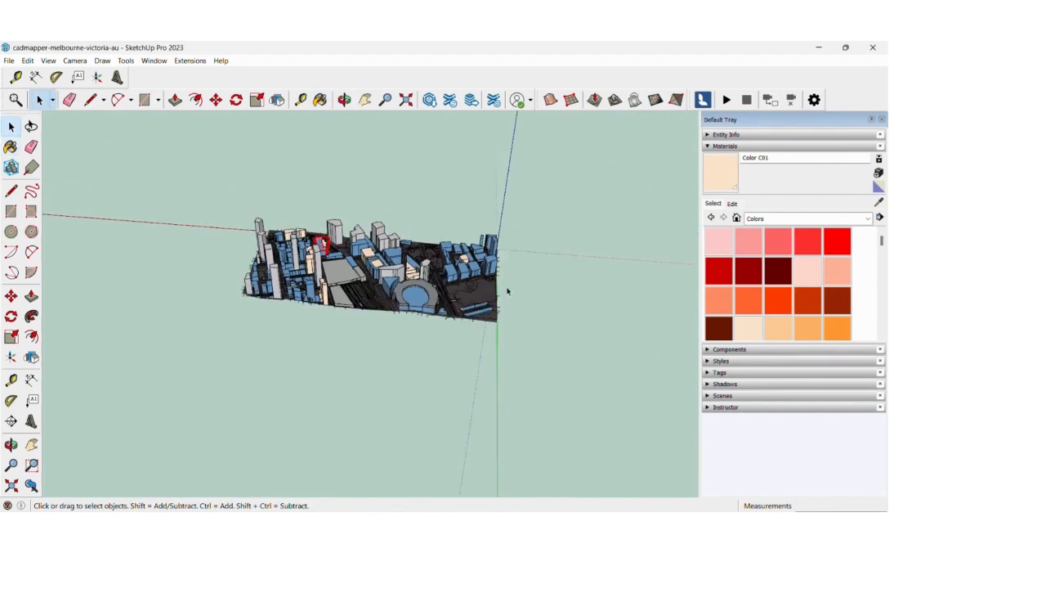
scroll(505, 289, up, 5)
middle_drag(443, 327, 381, 294)
scroll(445, 258, up, 3)
middle_drag(458, 262, 520, 256)
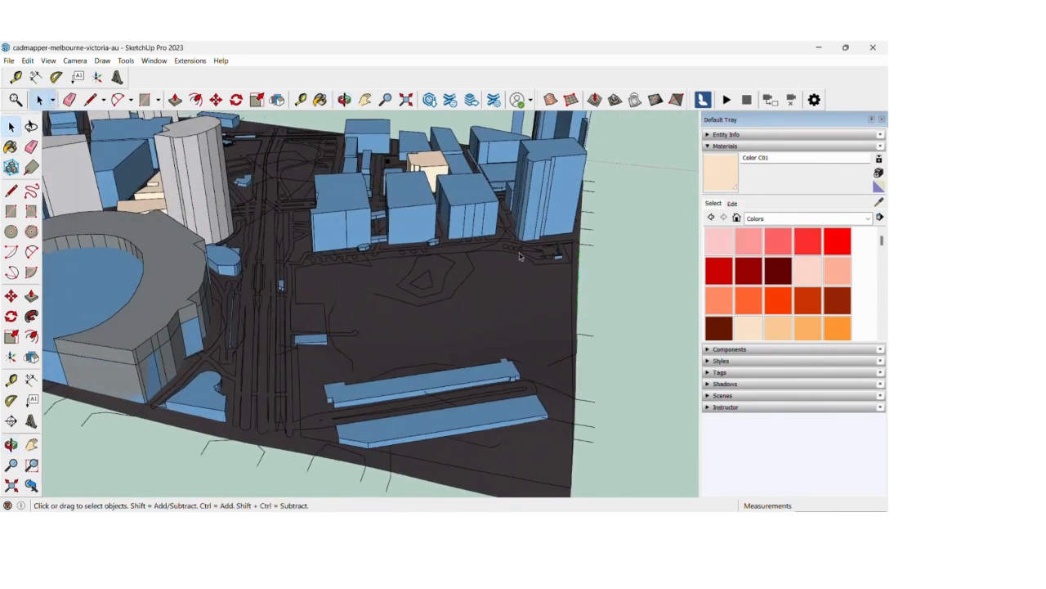
click(348, 250)
shift+click(551, 229)
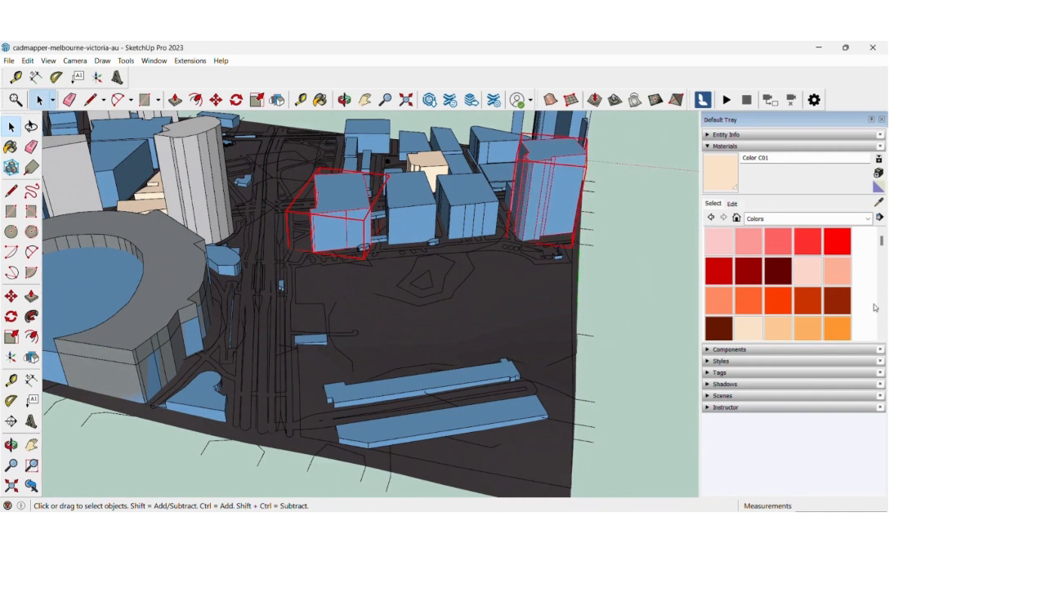
click(830, 281)
click(748, 328)
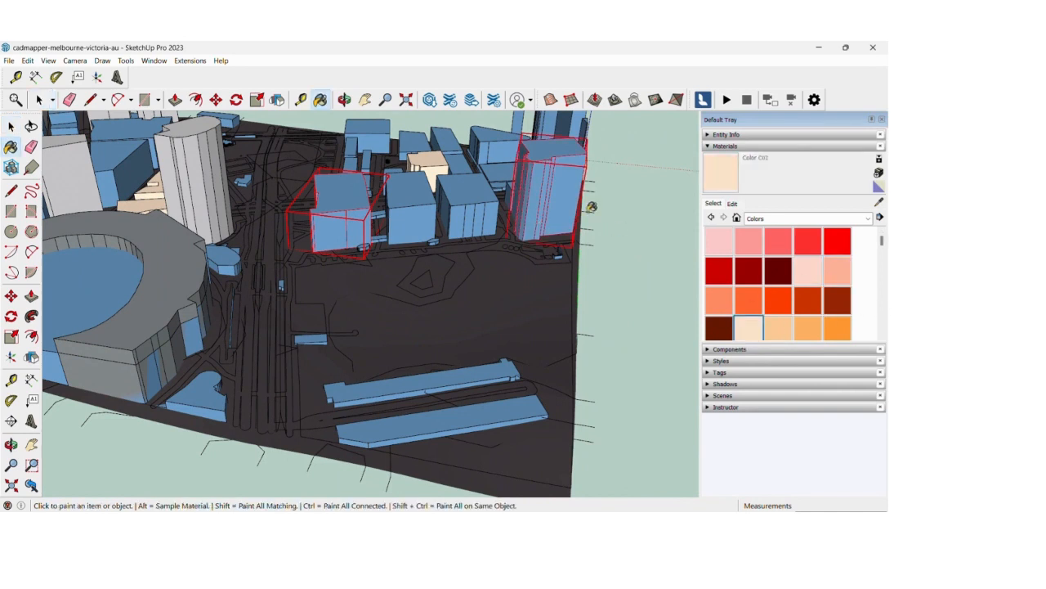
click(777, 328)
scroll(781, 265, down, 2)
scroll(829, 287, down, 2)
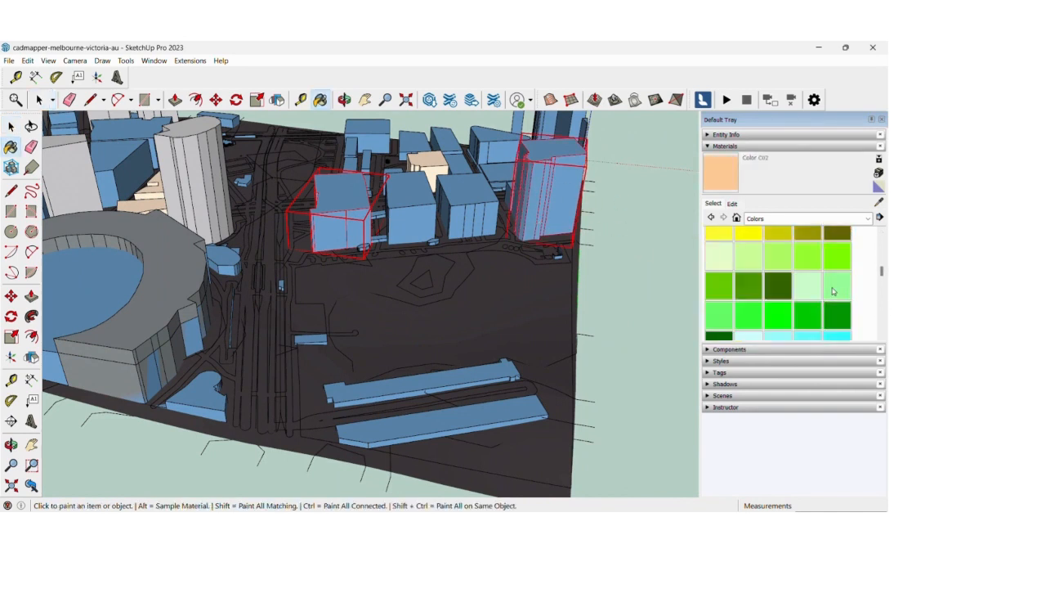
scroll(833, 291, up, 2)
click(736, 278)
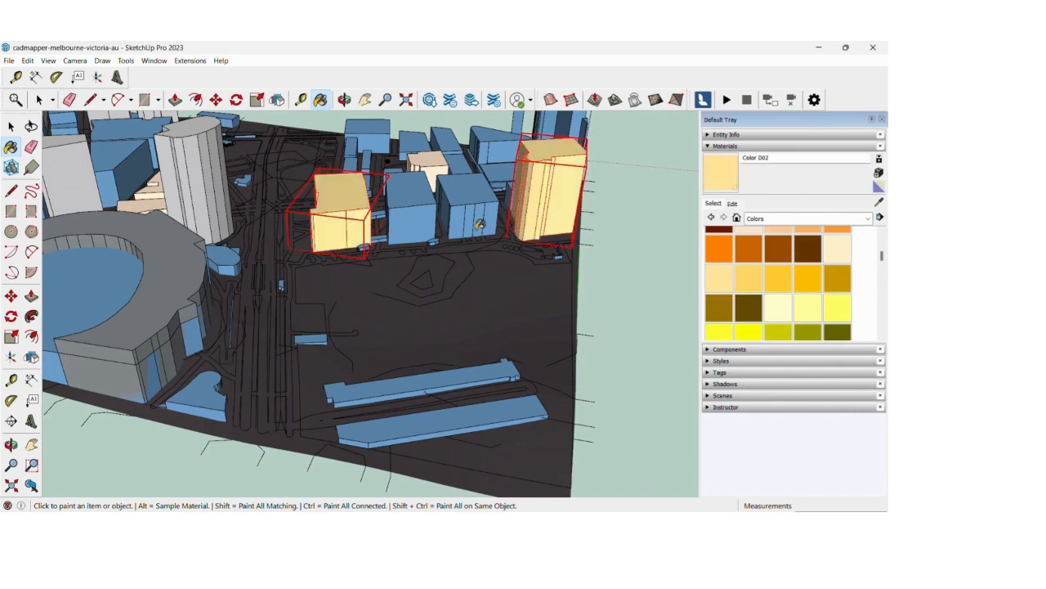
Paint the two middle buildings of the same row, the one beside the tall end building with Color D04 and the other with Color C01
key(space)
click(483, 209)
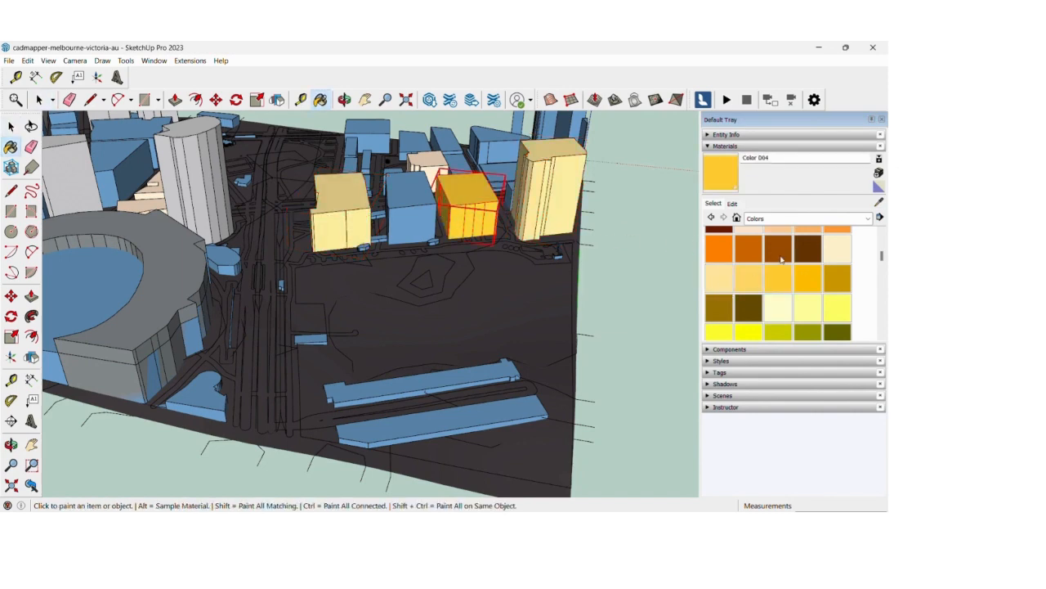
alt+click(488, 224)
click(432, 225)
key(space)
Inside the contour group, draw a line about 252 m long along the terrain edge to close the large bay-shaped contour into a face
scroll(466, 233, down, 4)
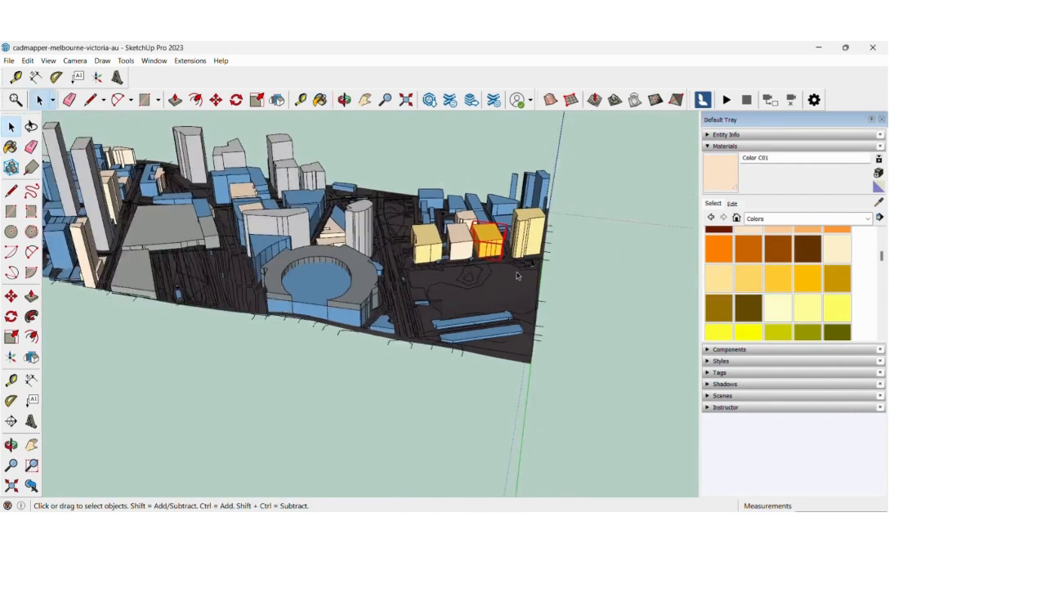
middle_drag(517, 274, 416, 331)
click(415, 331)
scroll(416, 331, up, 3)
click(467, 321)
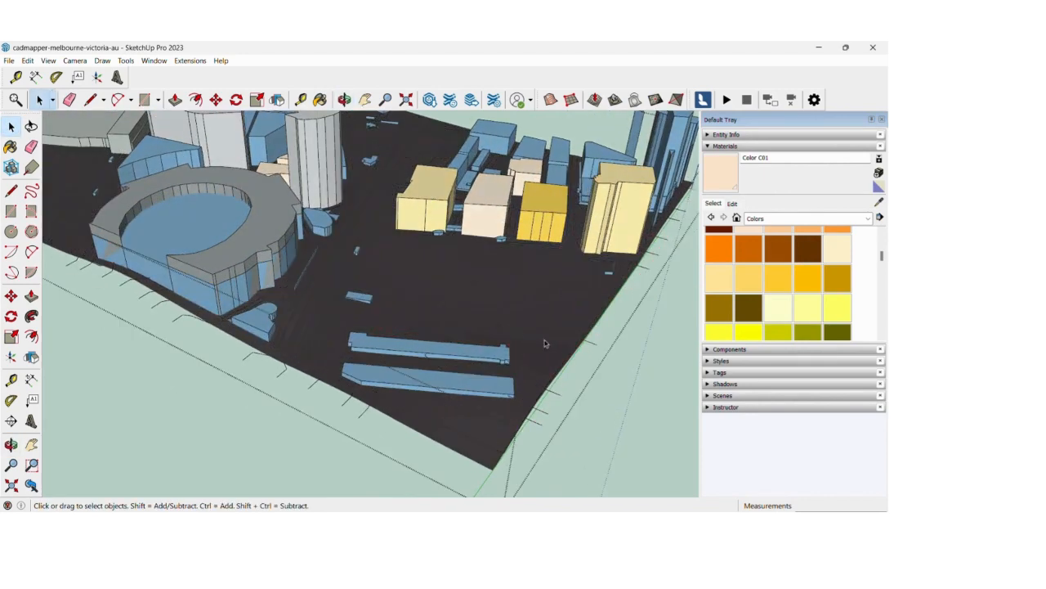
click(598, 388)
double_click(561, 360)
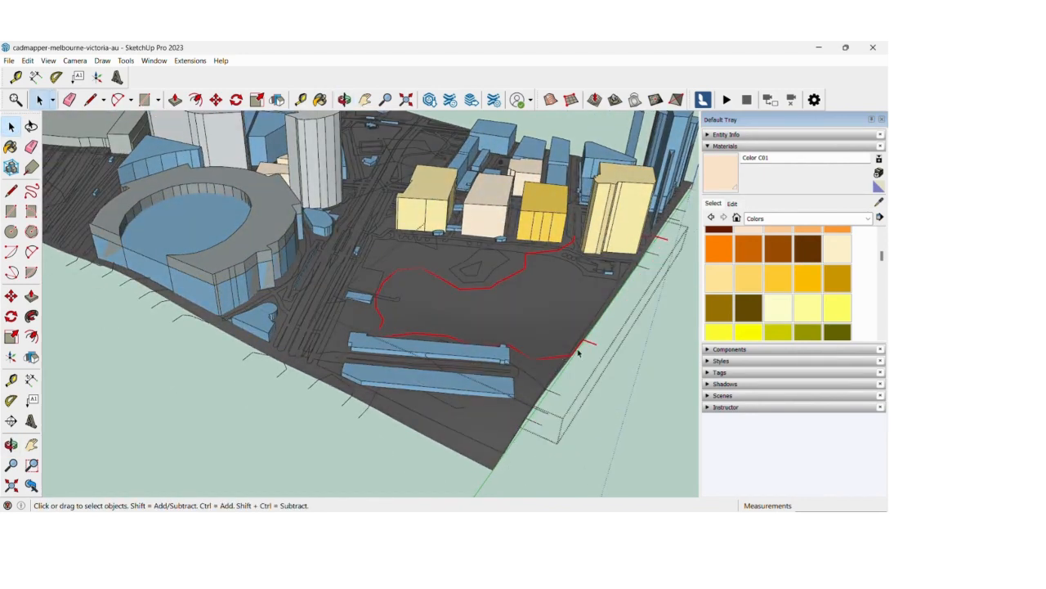
key(l)
click(597, 344)
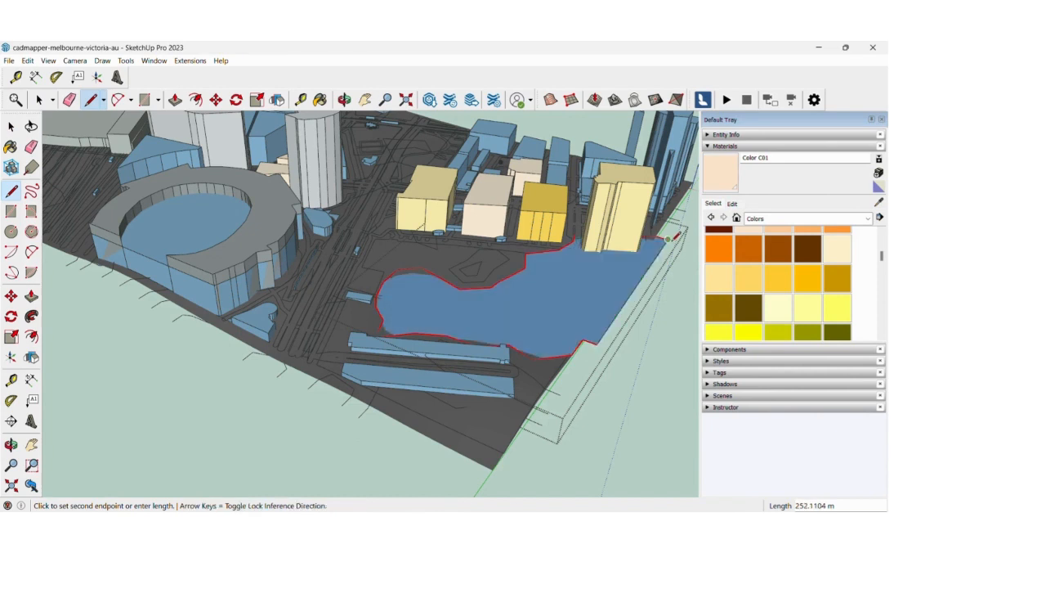
key(space)
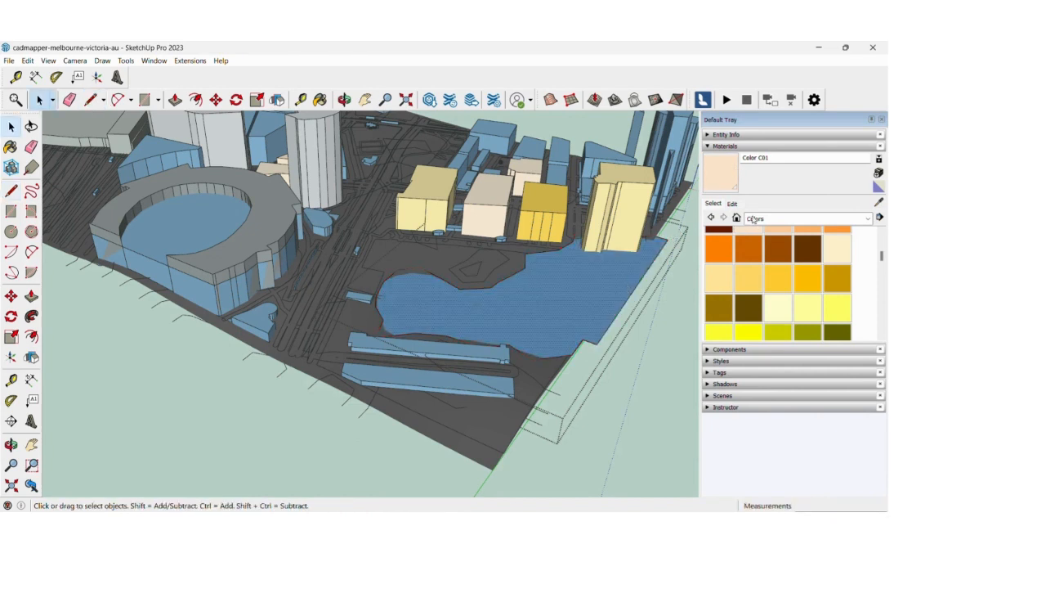
Paint the bay-shaped face in front of the yellow buildings with Water Deep from the Water collection
click(754, 219)
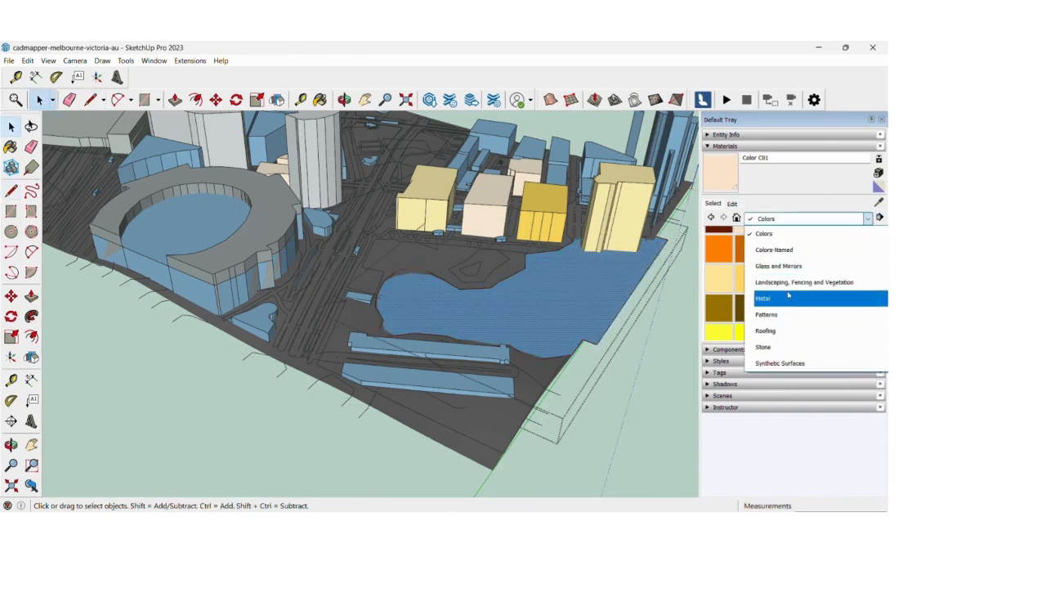
scroll(788, 296, down, 2)
click(781, 331)
click(745, 244)
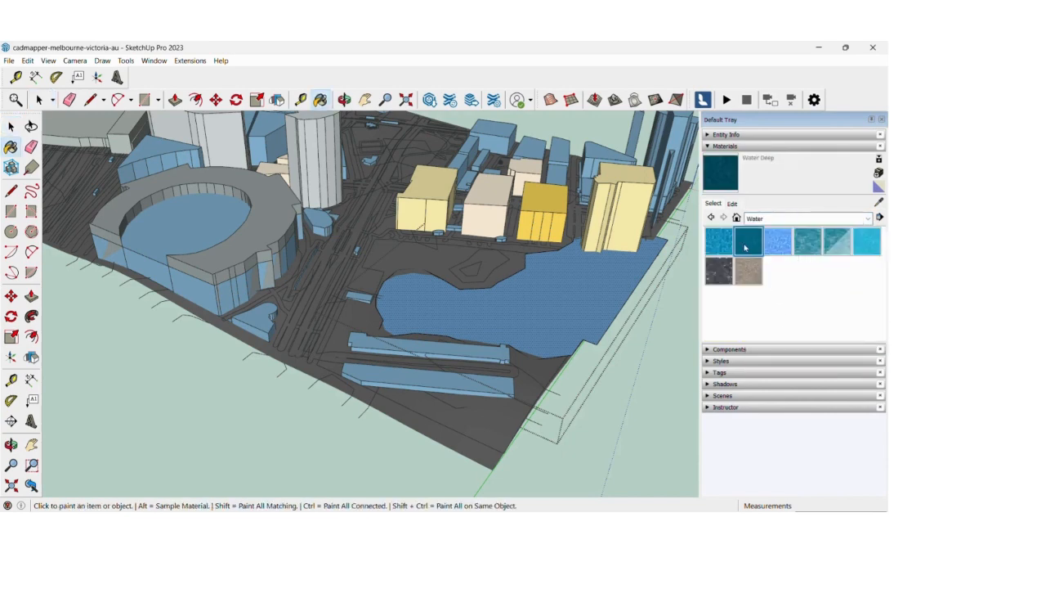
click(510, 311)
scroll(544, 355, up, 3)
key(space)
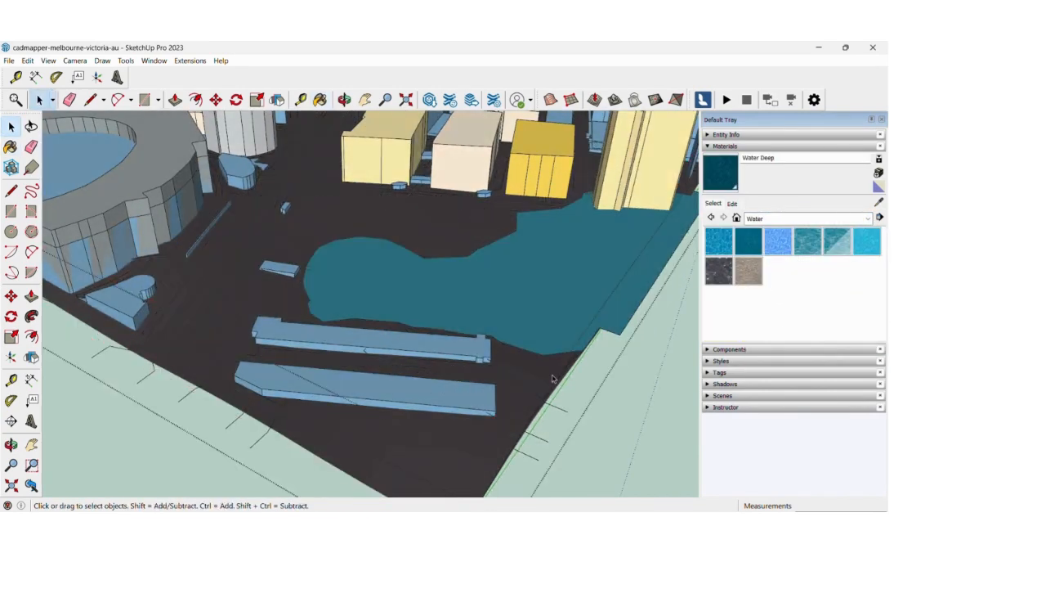
double_click(555, 407)
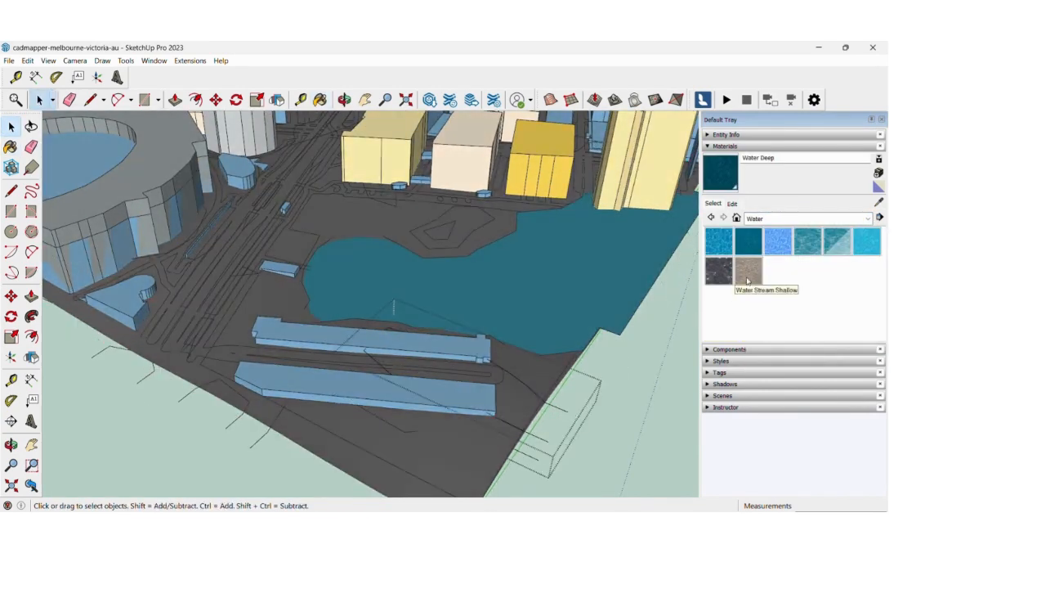
scroll(642, 335, down, 5)
mouse_move(642, 335)
middle_down()
mouse_move(641, 262)
mouse_move(644, 332)
middle_up()
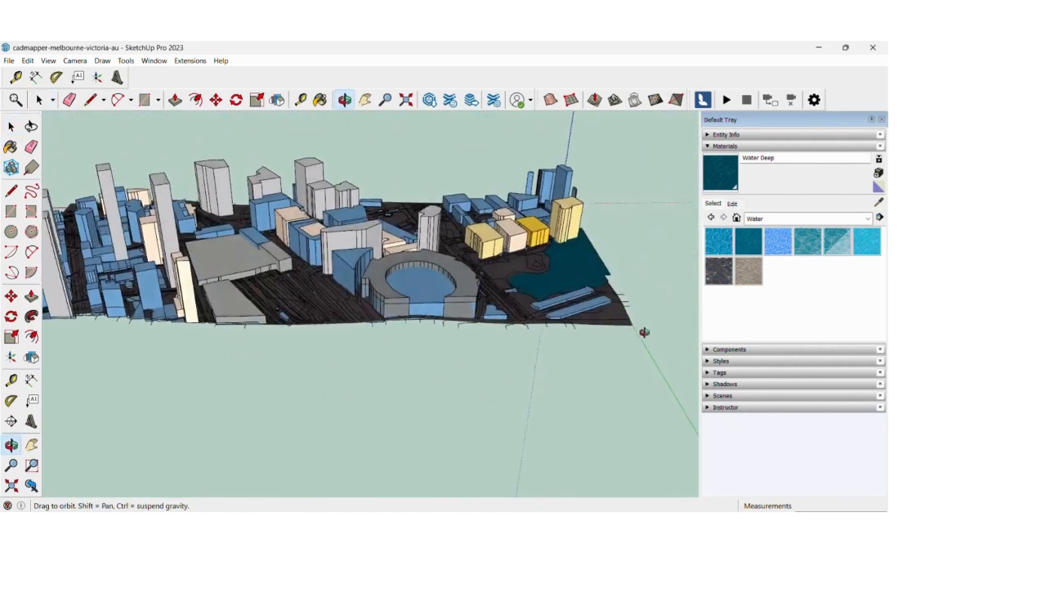
scroll(644, 332, down, 2)
middle_drag(367, 442, 49, 353)
Export the 3D model as a COLLADA file named CBD into the CBD folder inside M-UD on drive D
click(8, 61)
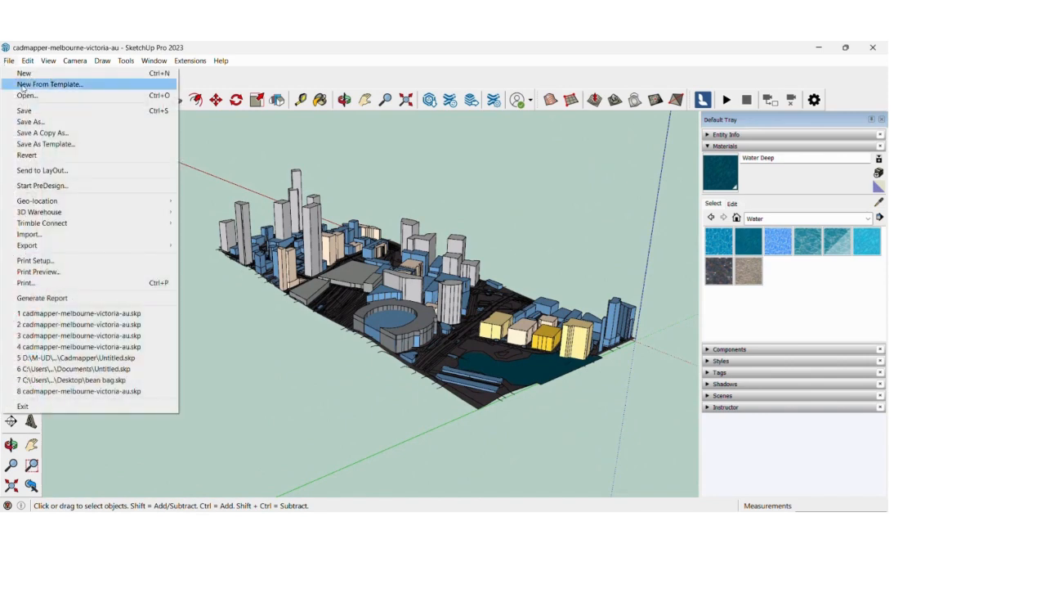
mouse_move(40, 246)
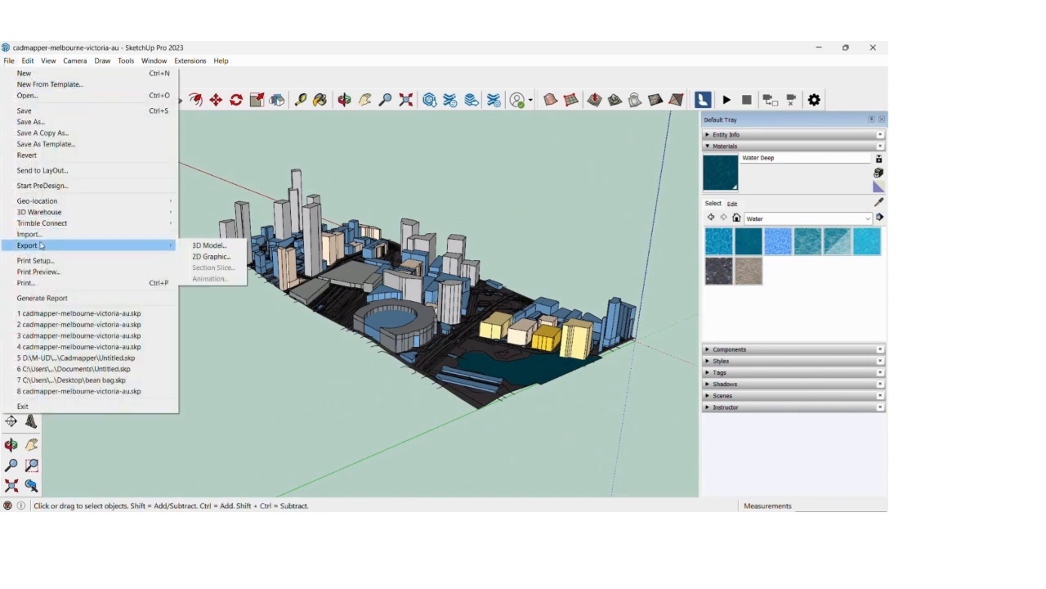
click(209, 245)
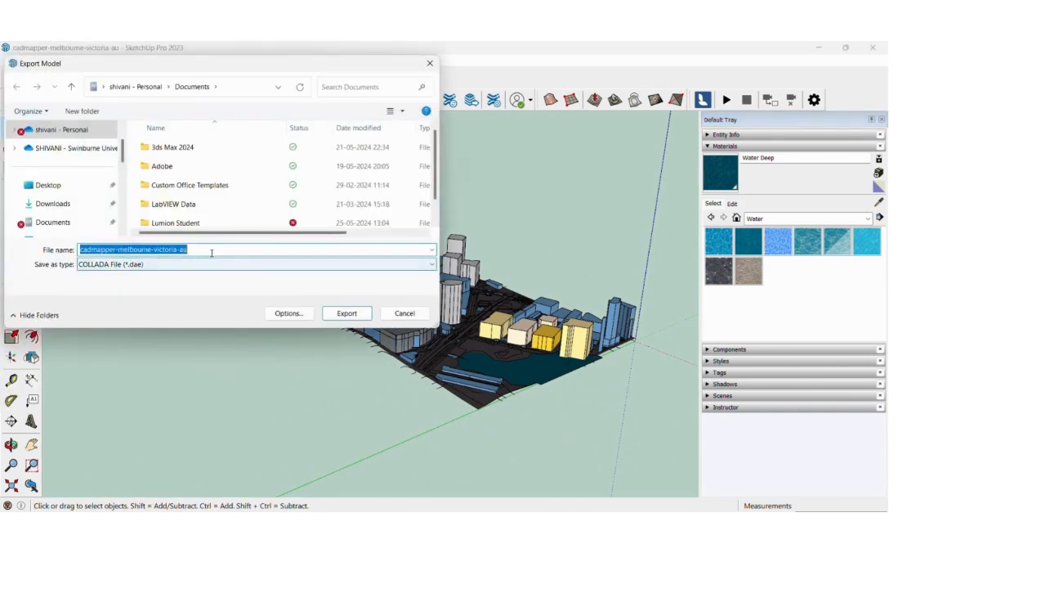
text(CDA)
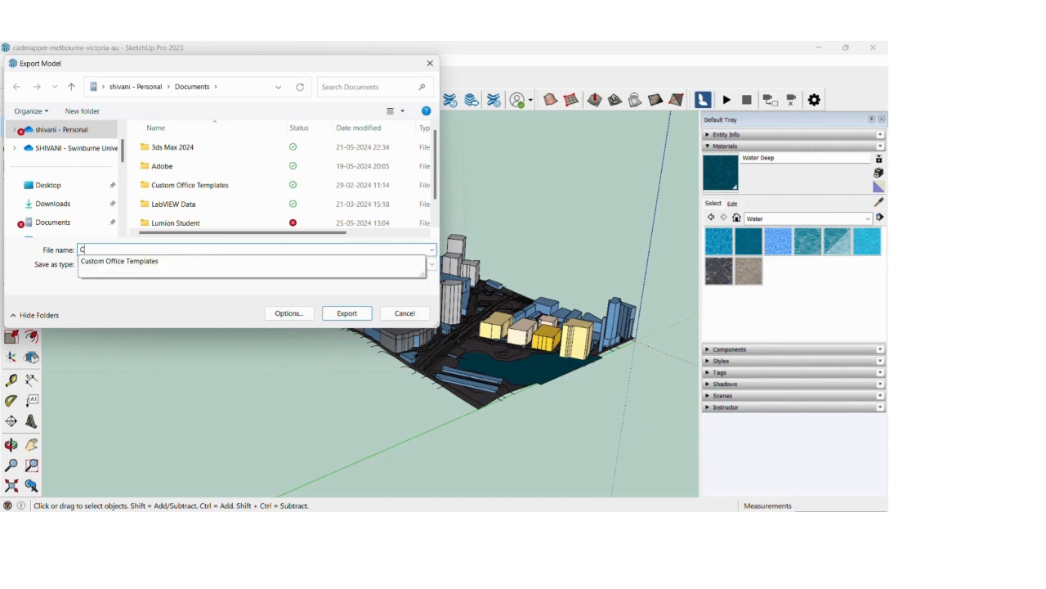
key(BackSpace)
text(BD)
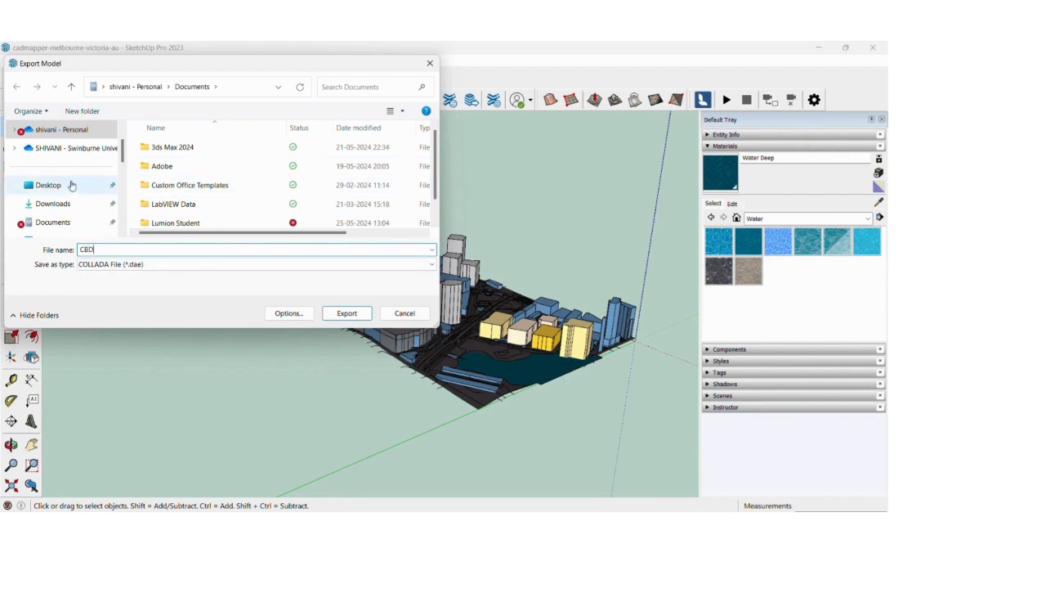
click(92, 204)
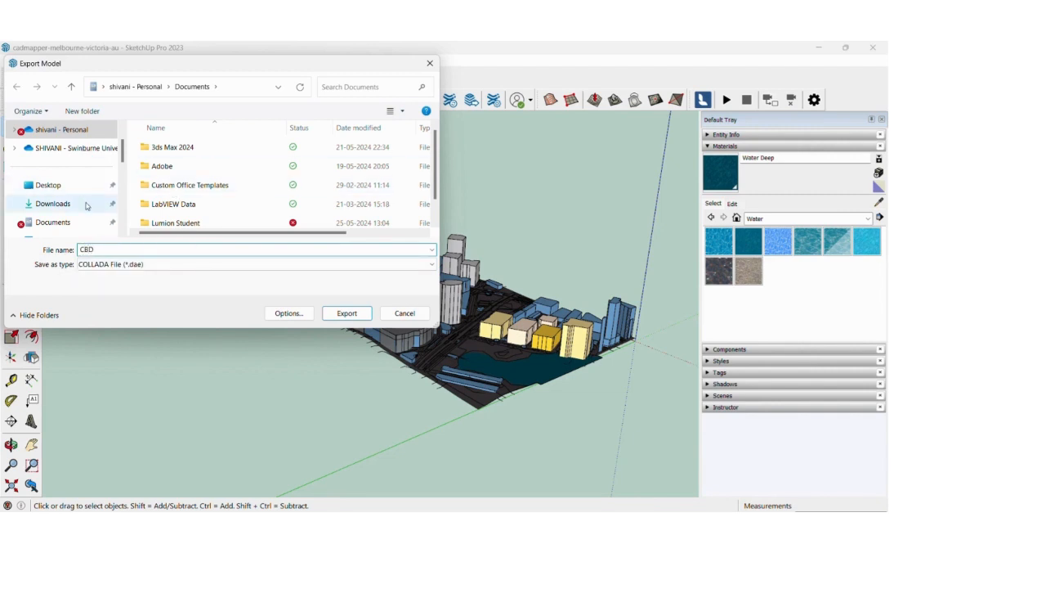
scroll(64, 215, down, 3)
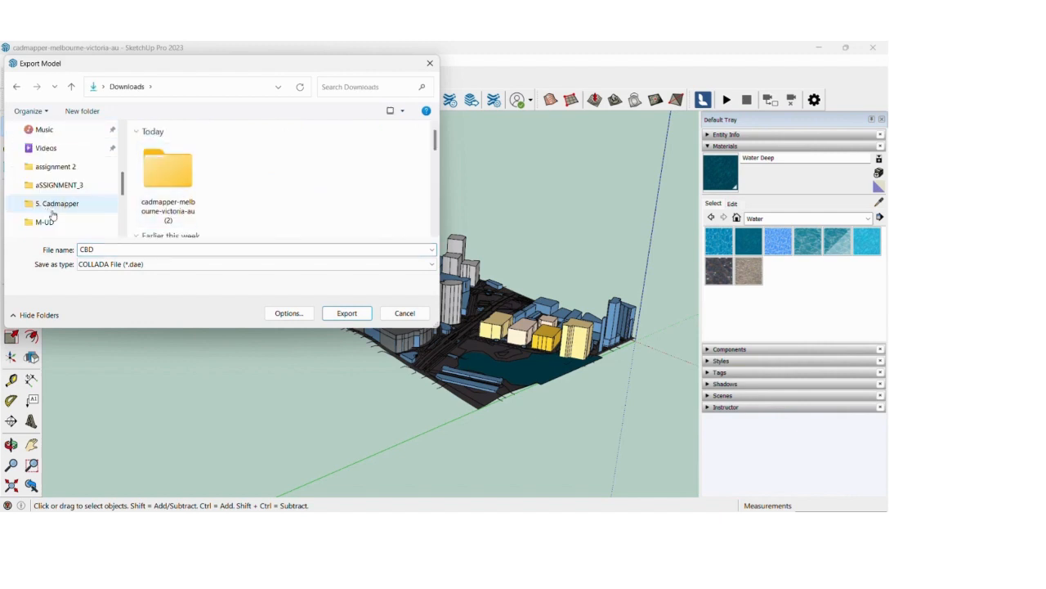
scroll(52, 215, down, 1)
click(45, 166)
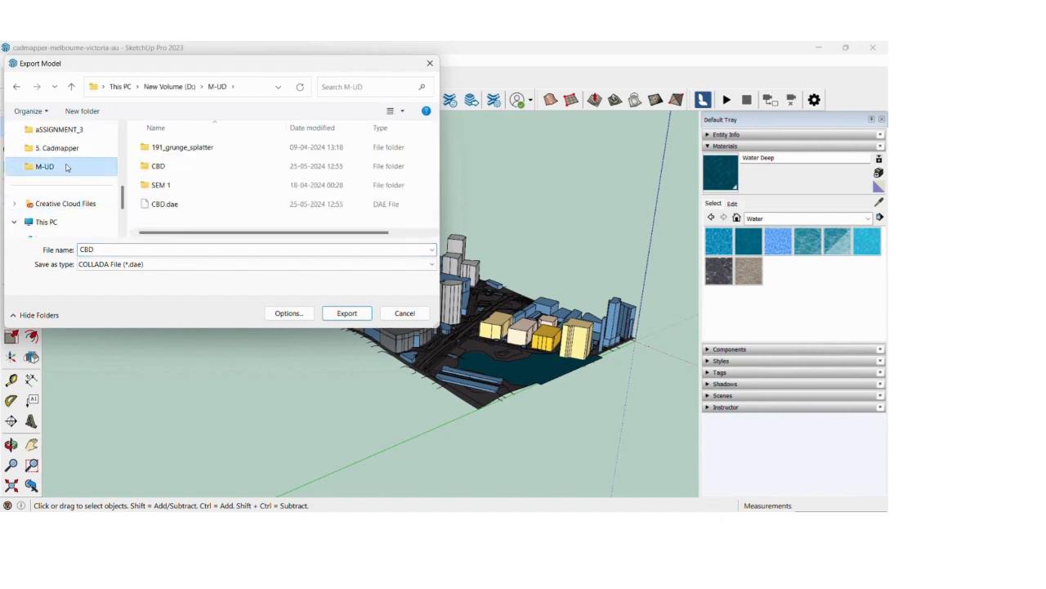
double_click(181, 168)
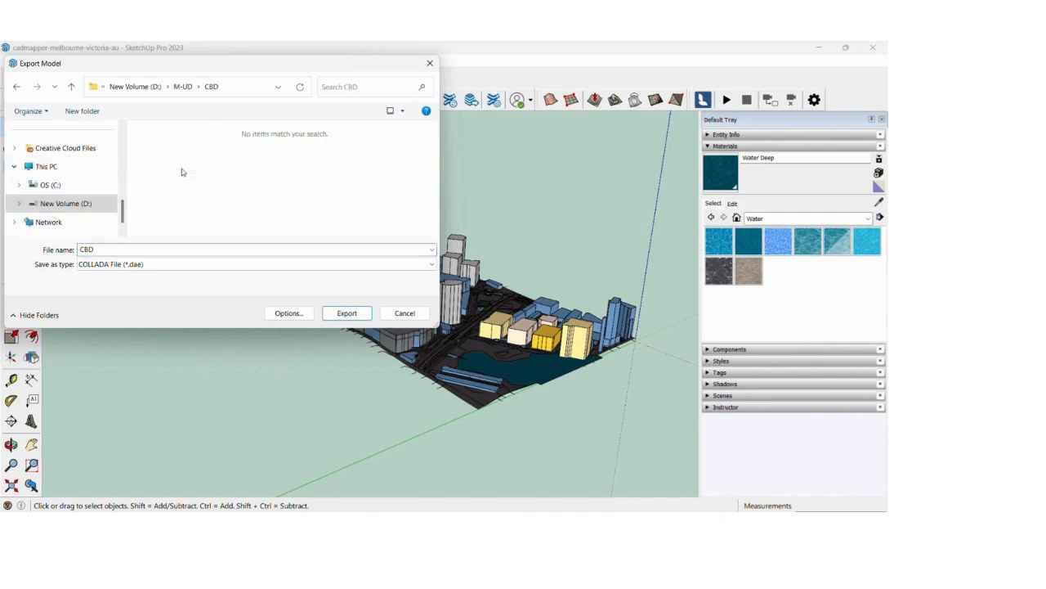
click(347, 313)
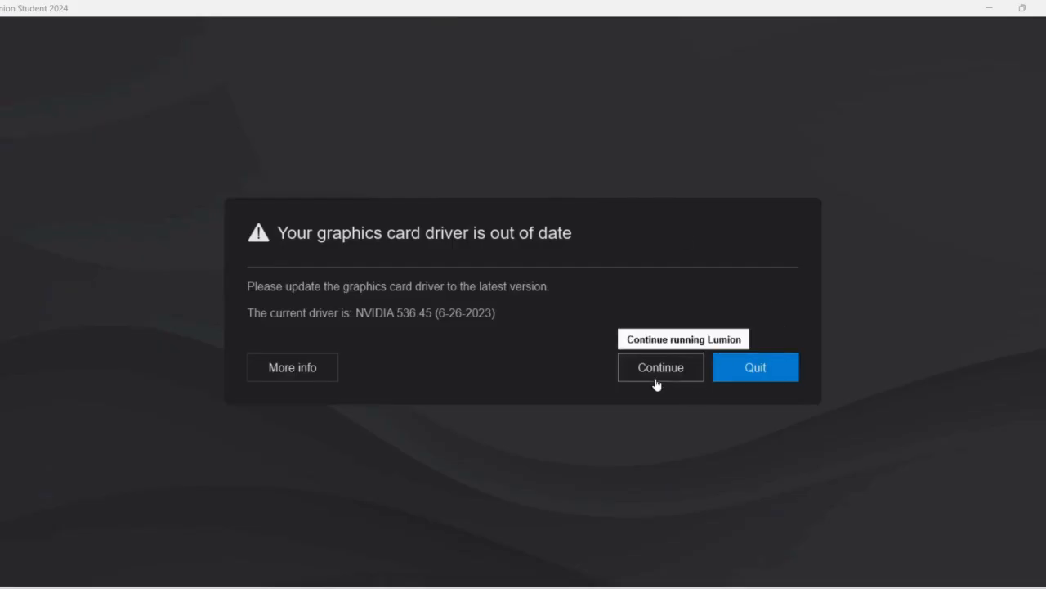
Continue past the graphics driver warning in Lumion and create a new project from the flat grass scene
click(657, 378)
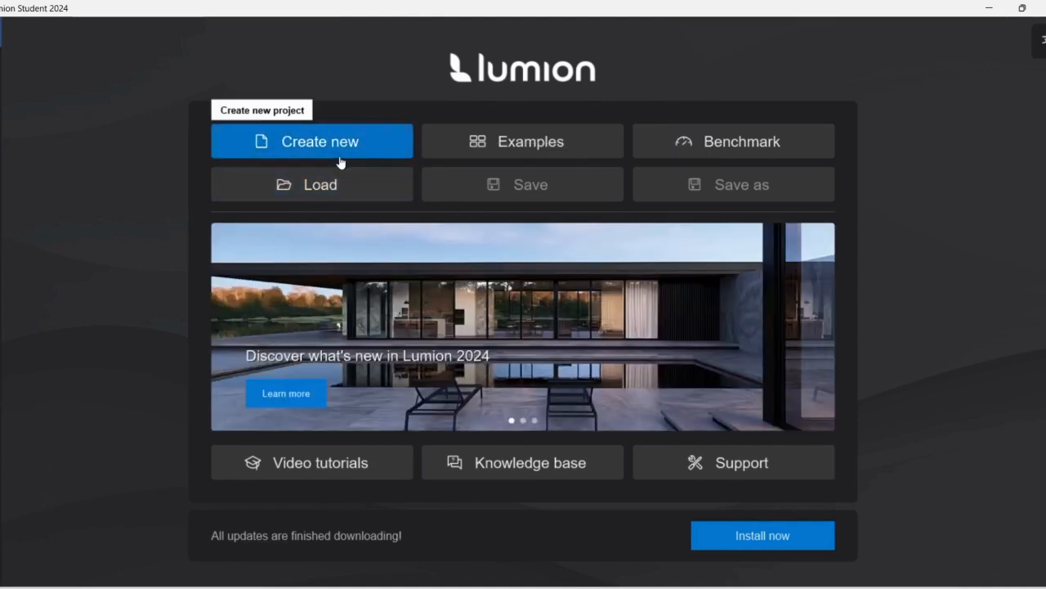
click(341, 156)
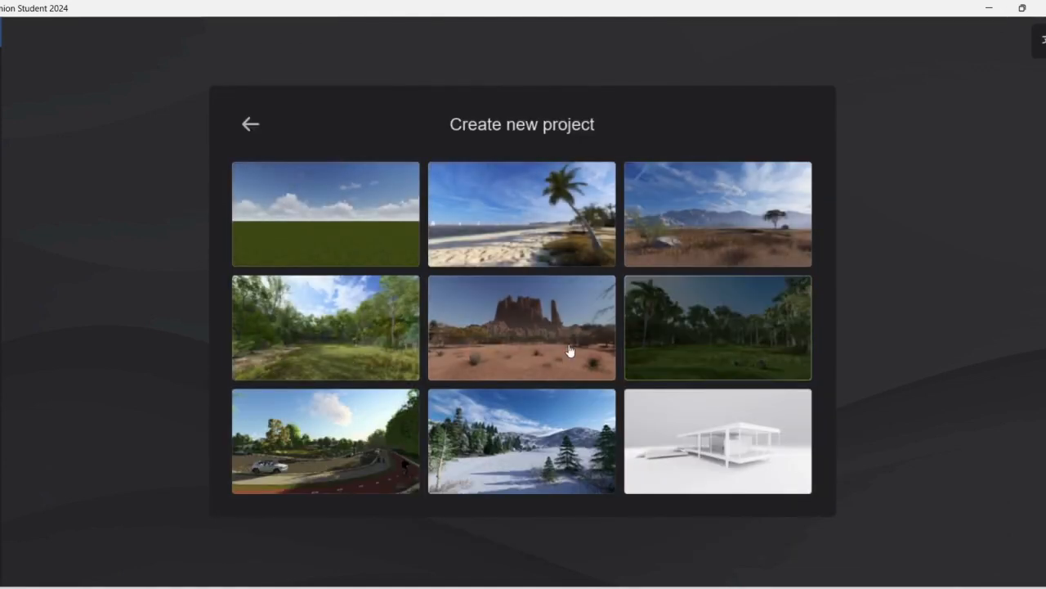
click(342, 194)
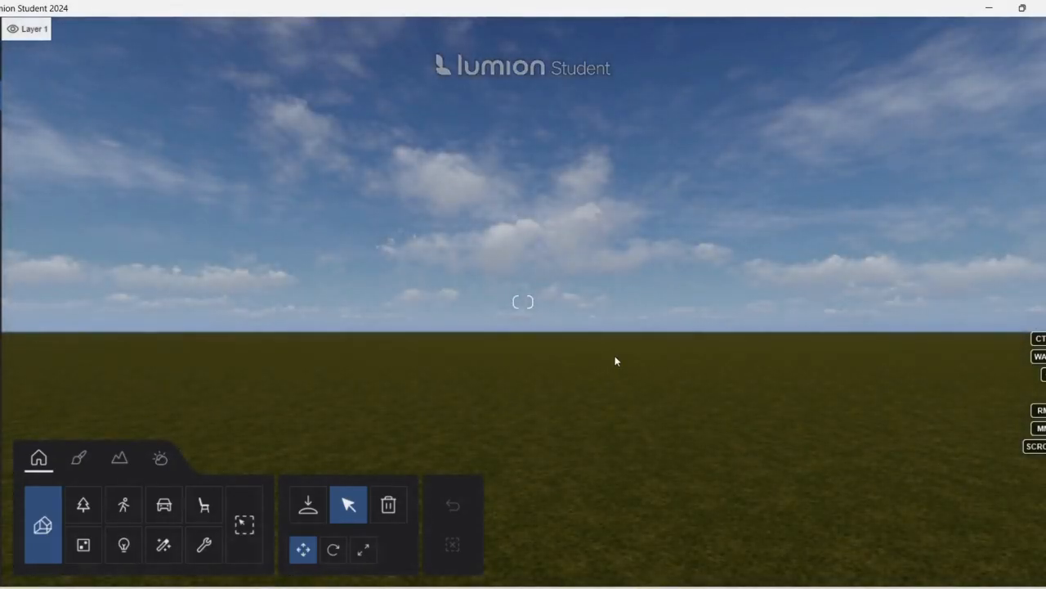
Start importing a new model and open CBD.dae from the CBD folder inside M-UD on drive D
right_drag(485, 269, 634, 395)
scroll(615, 340, down, 3)
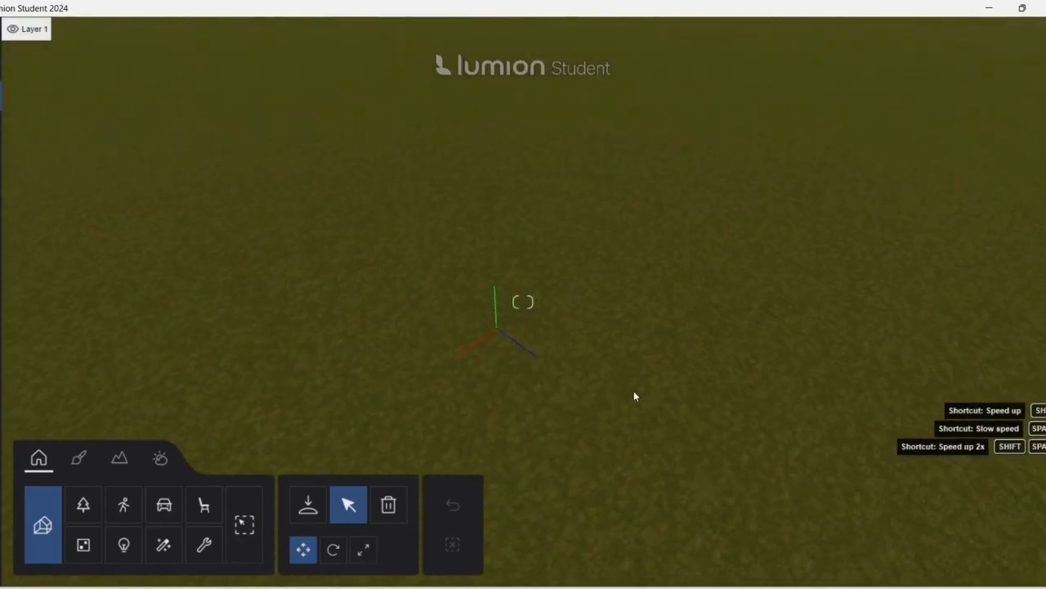
mouse_move(1, 78)
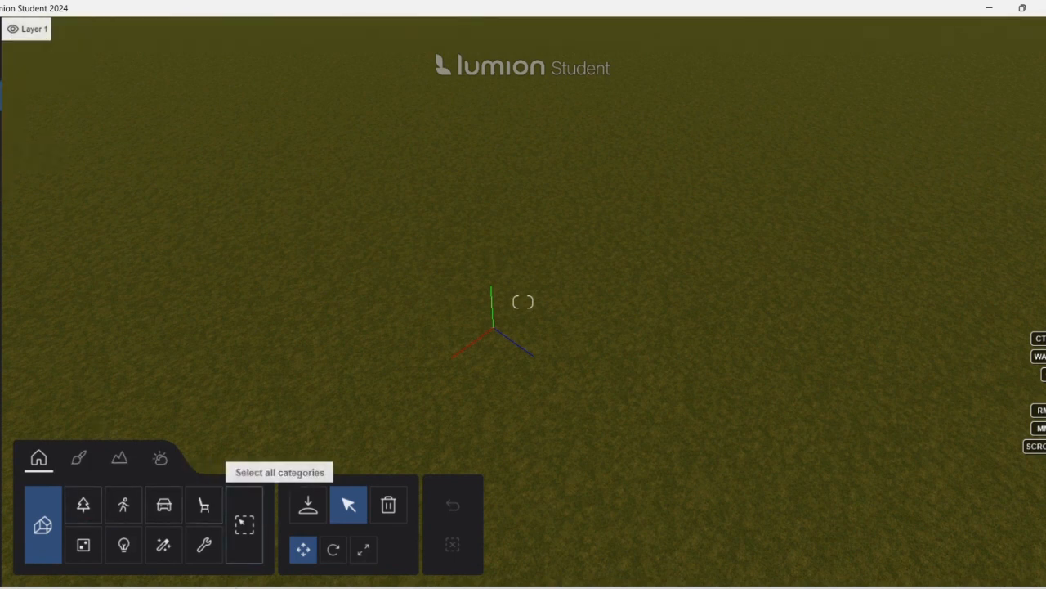
click(309, 507)
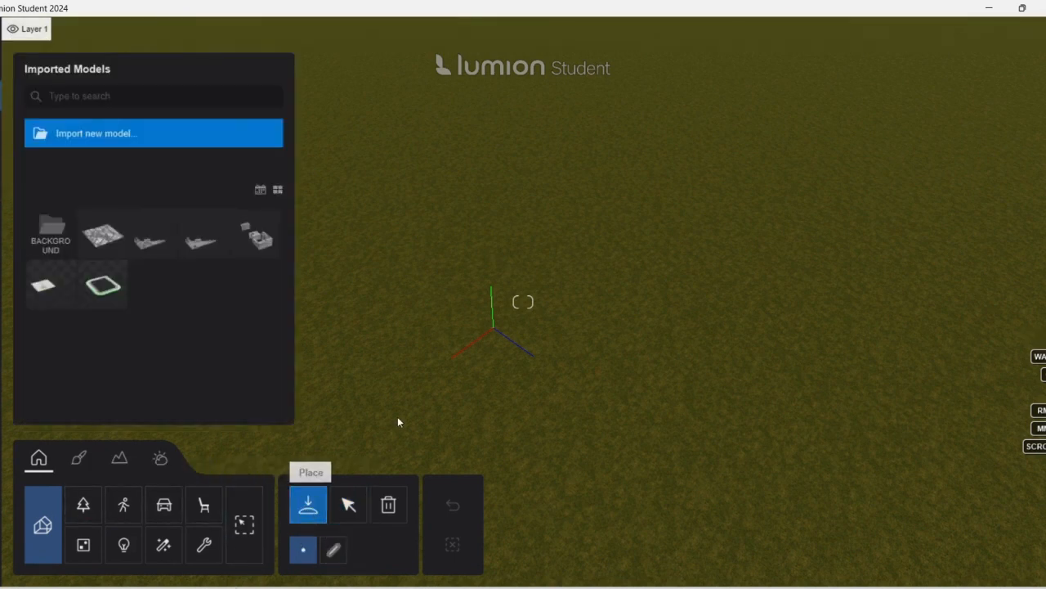
click(65, 139)
scroll(45, 211, up, 5)
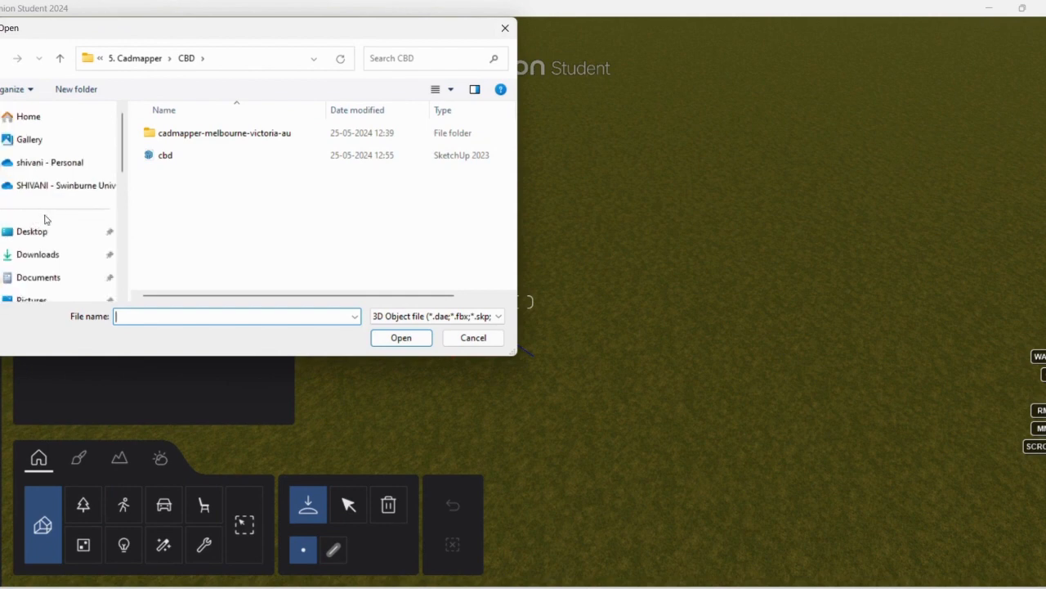
scroll(59, 265, down, 2)
scroll(53, 262, down, 2)
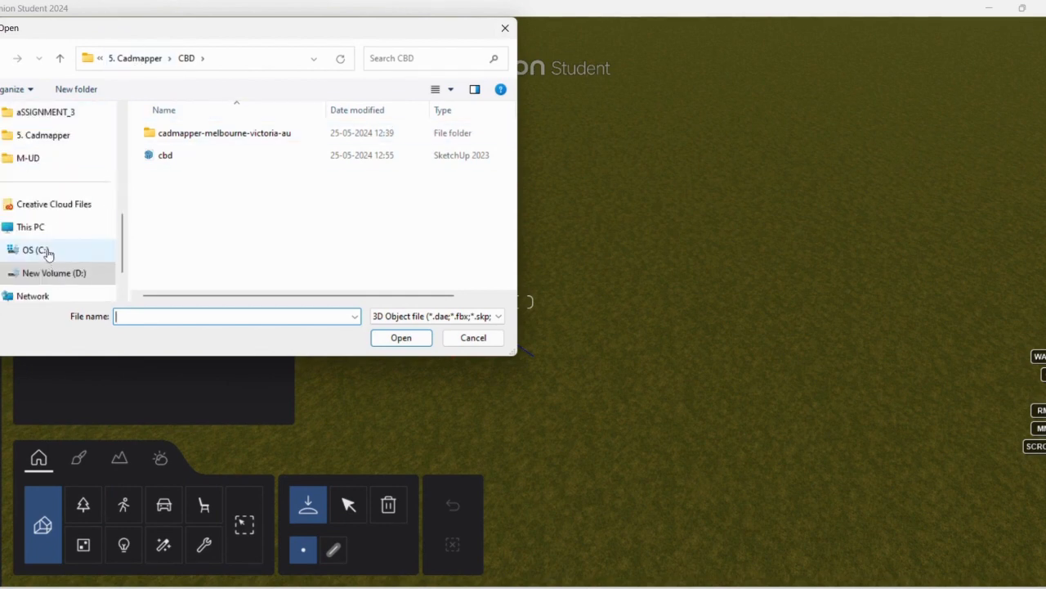
click(47, 159)
double_click(192, 164)
click(275, 158)
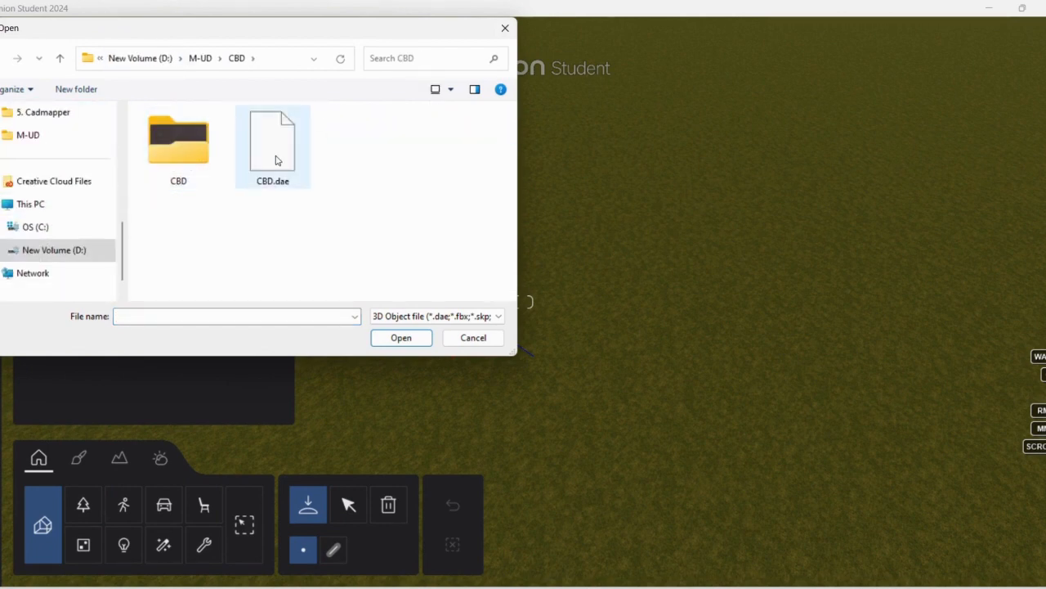
click(394, 339)
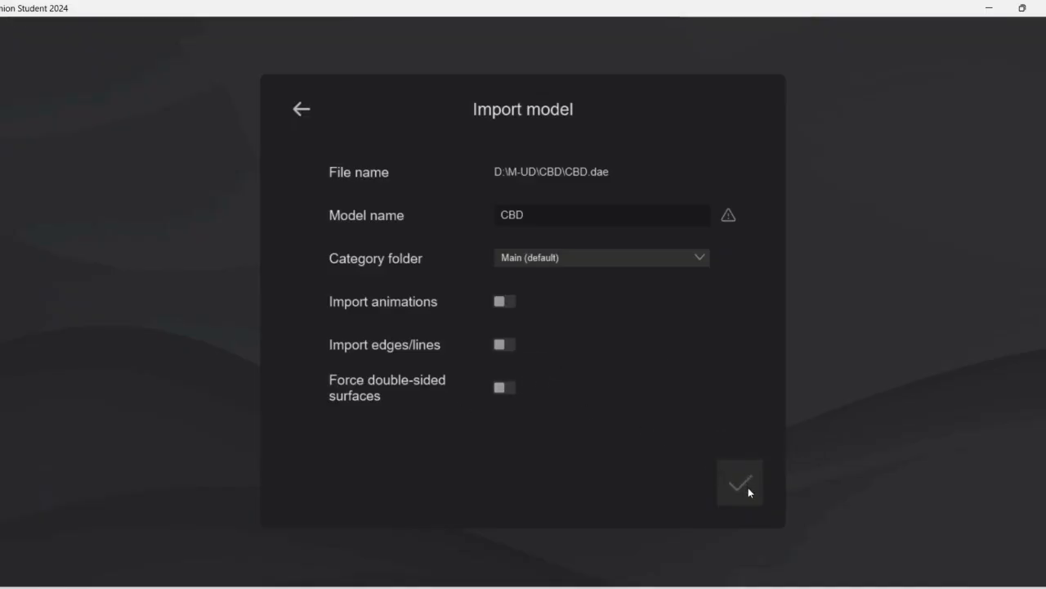
Import the CBD model into the Main (default) category with edges/lines enabled and place it on the grass
click(504, 344)
mouse_move(719, 226)
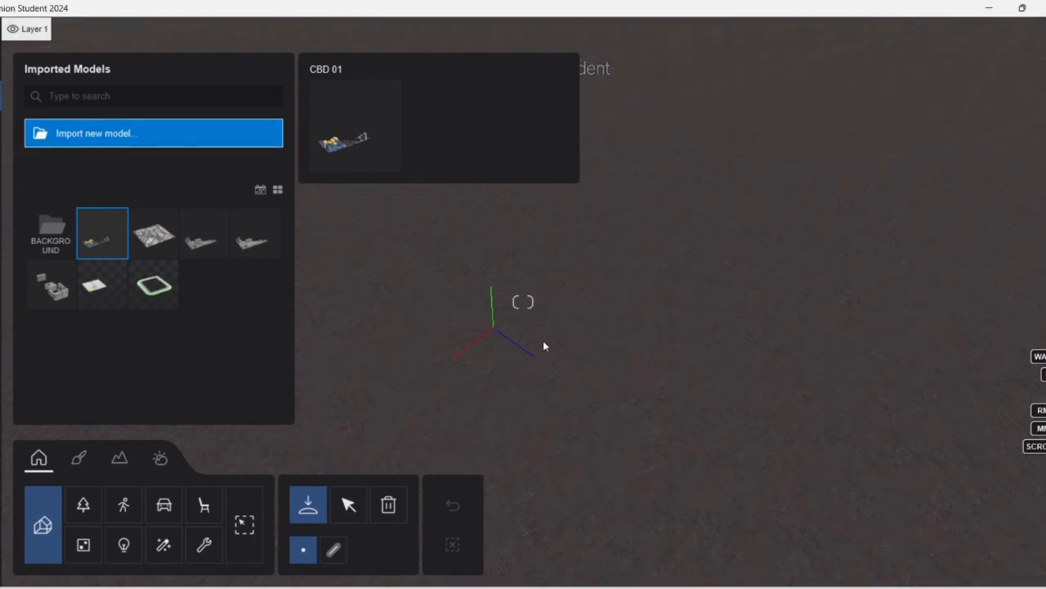
key(s)
key(s)
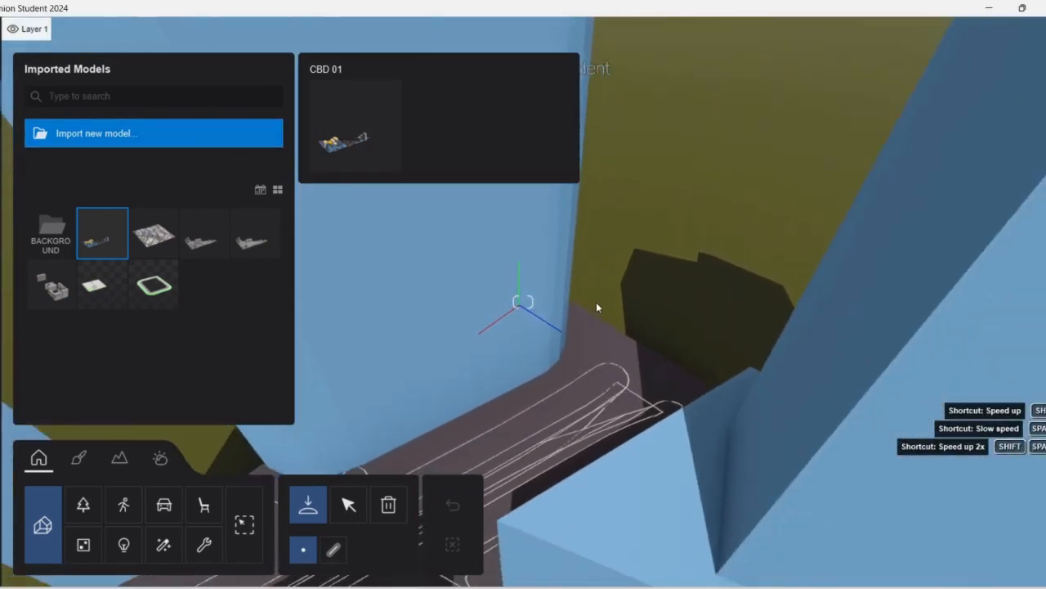
key(s)
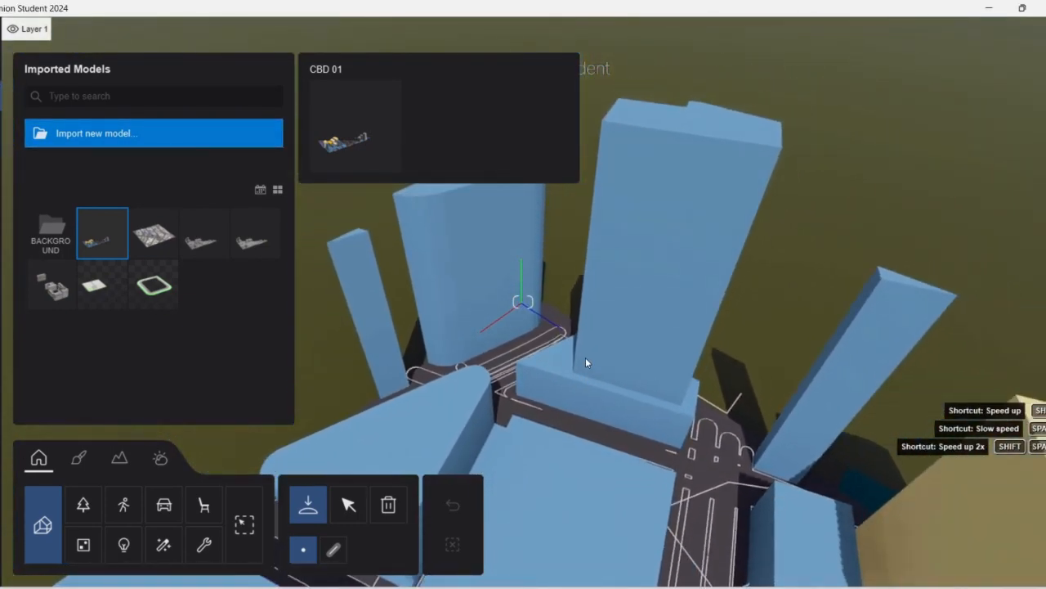
right_drag(569, 339, 389, 337)
key(s)
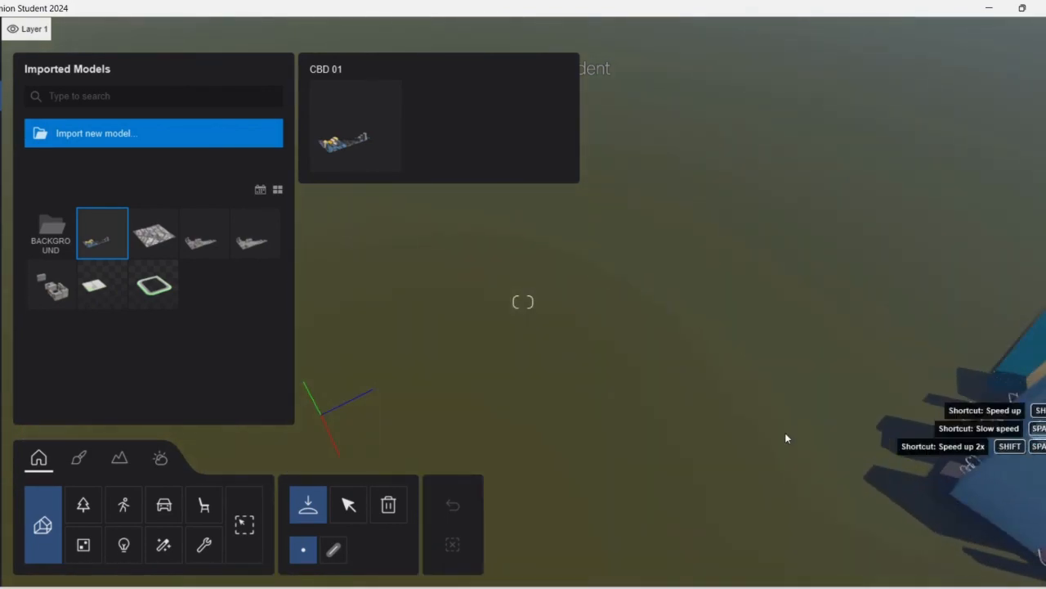
click(345, 403)
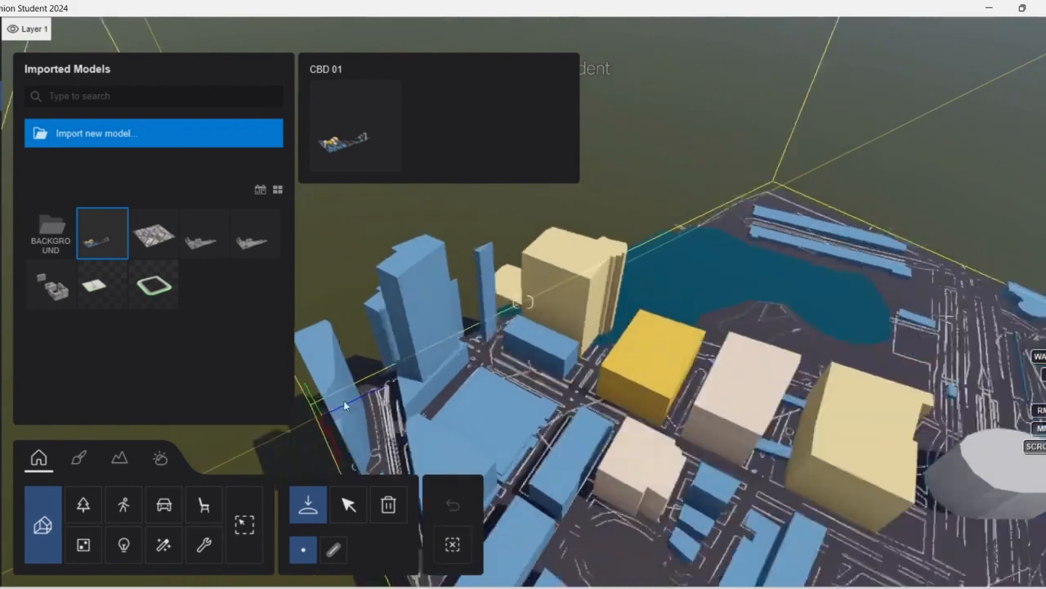
key(Escape)
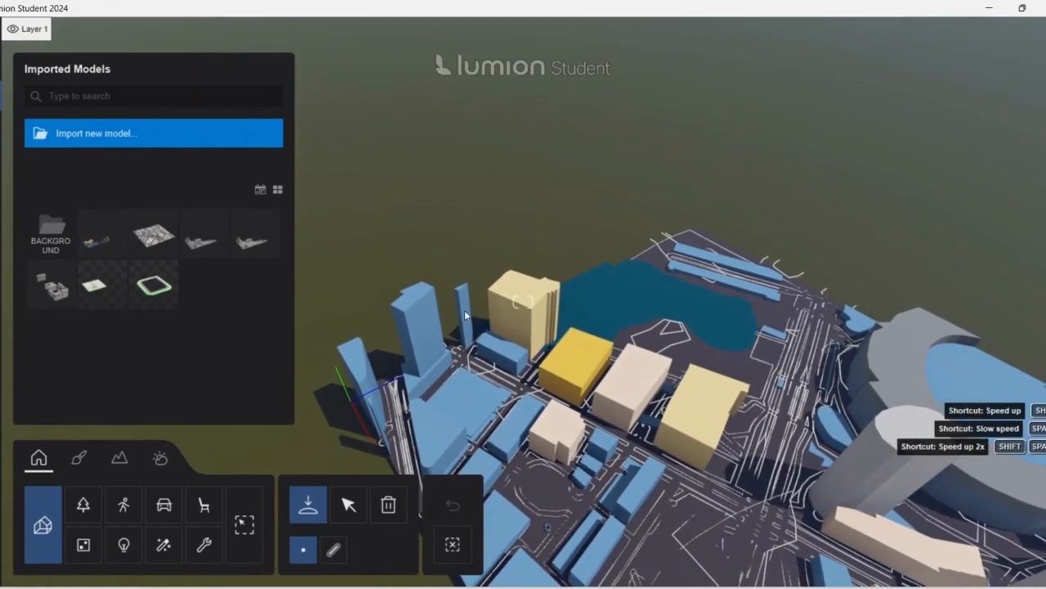
Examine the placed city model from several sides, covering the towers, the stadium and the bay
key(d)
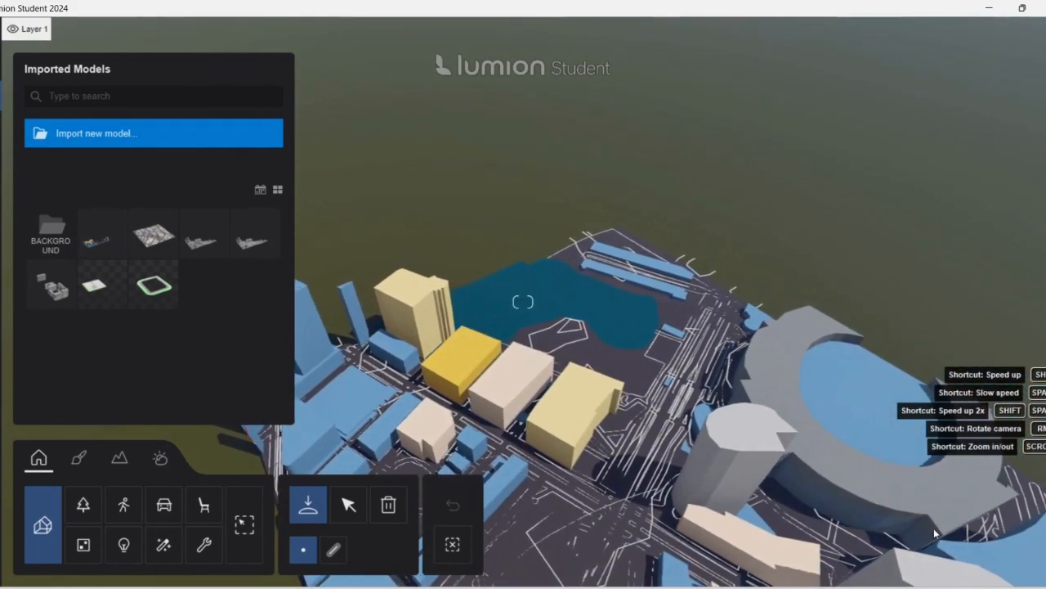
right_drag(933, 498, 884, 334)
key(d)
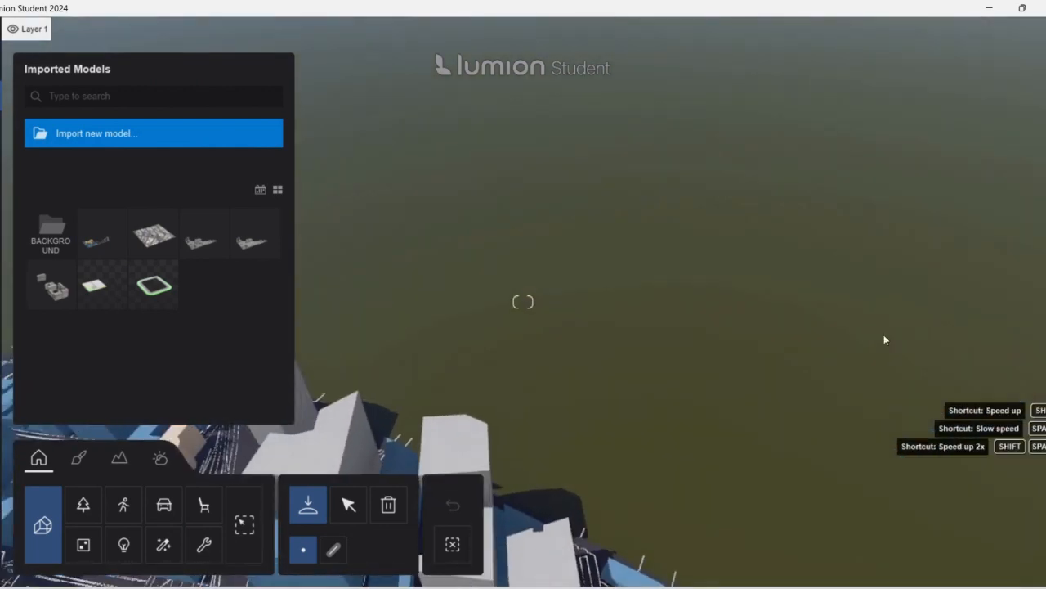
key(a)
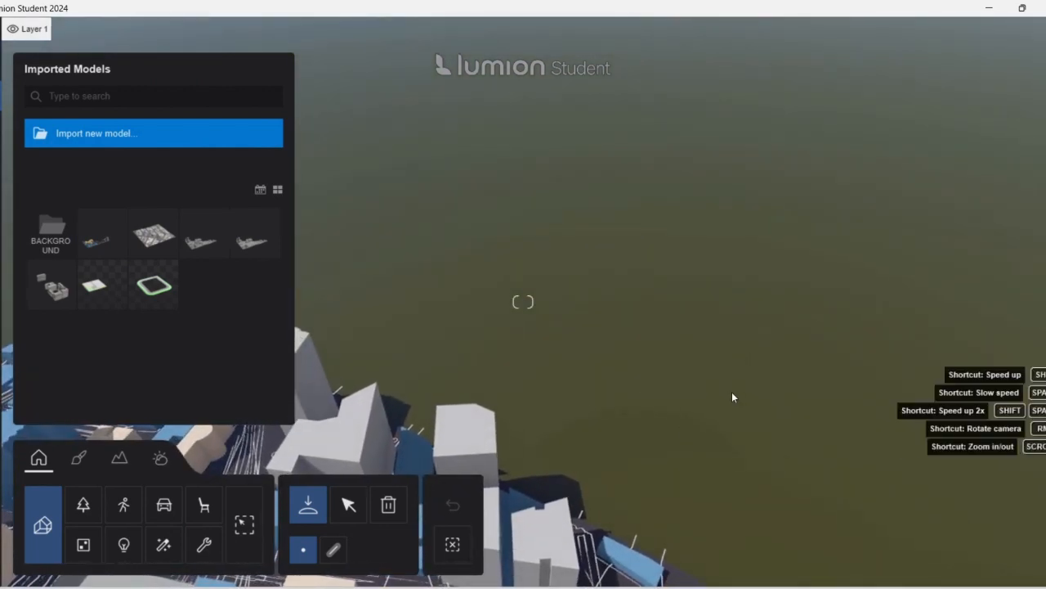
right_drag(731, 391, 732, 229)
key(s)
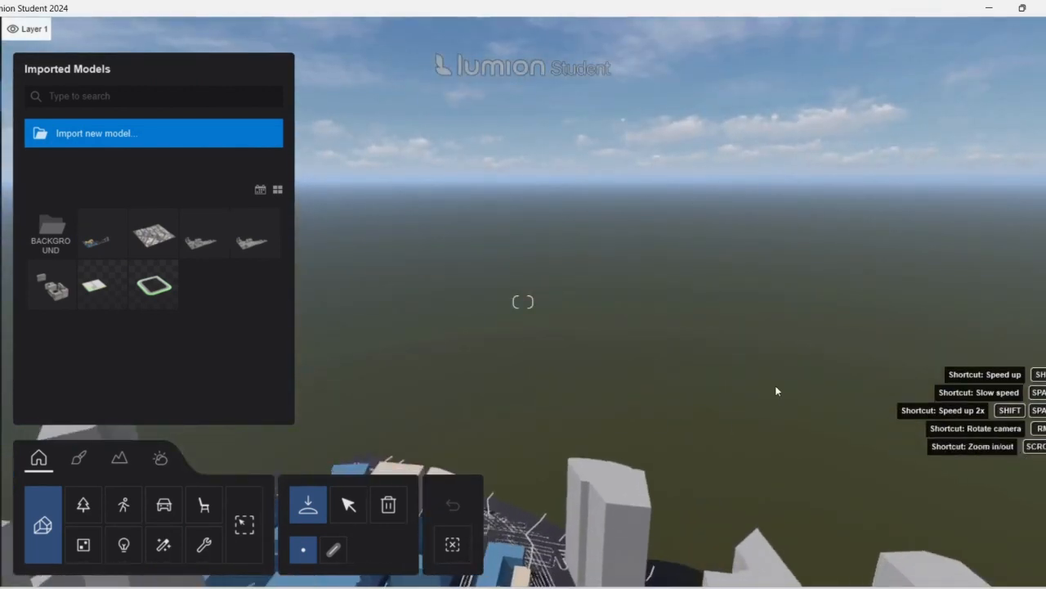
key(e)
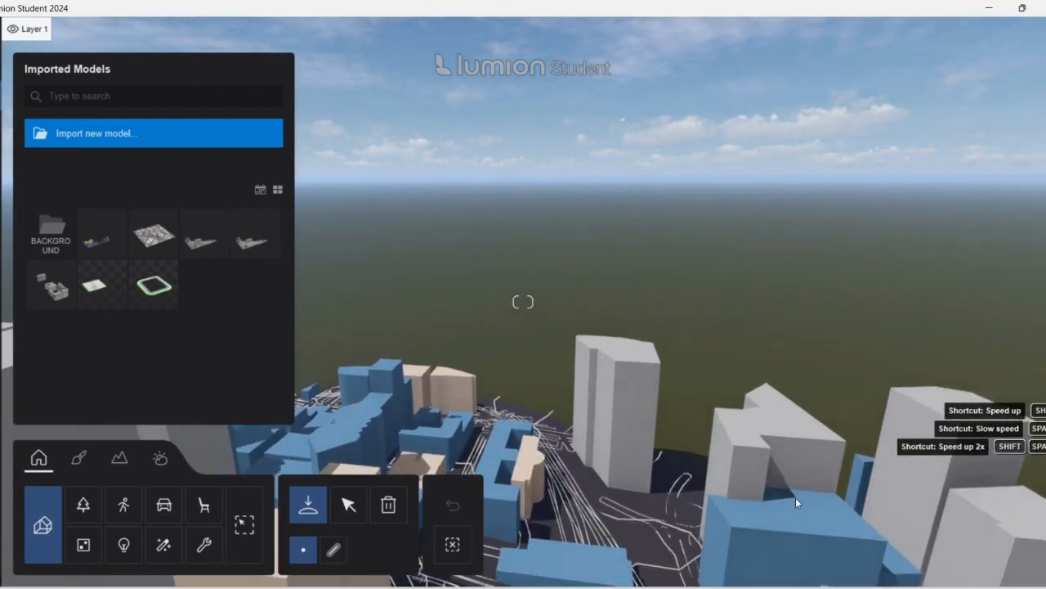
right_drag(796, 497, 768, 577)
key(s)
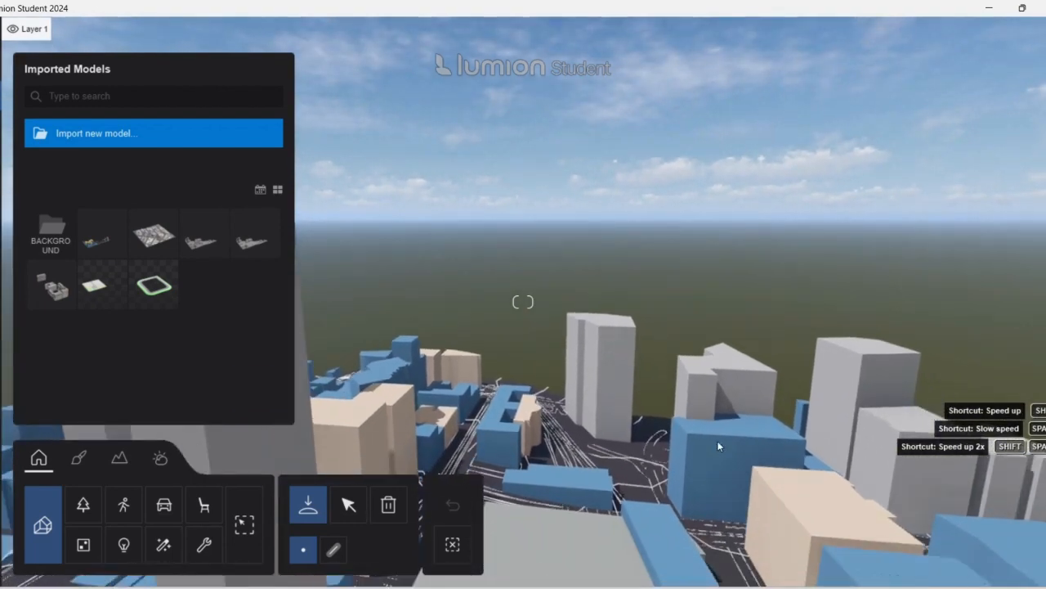
key(s)
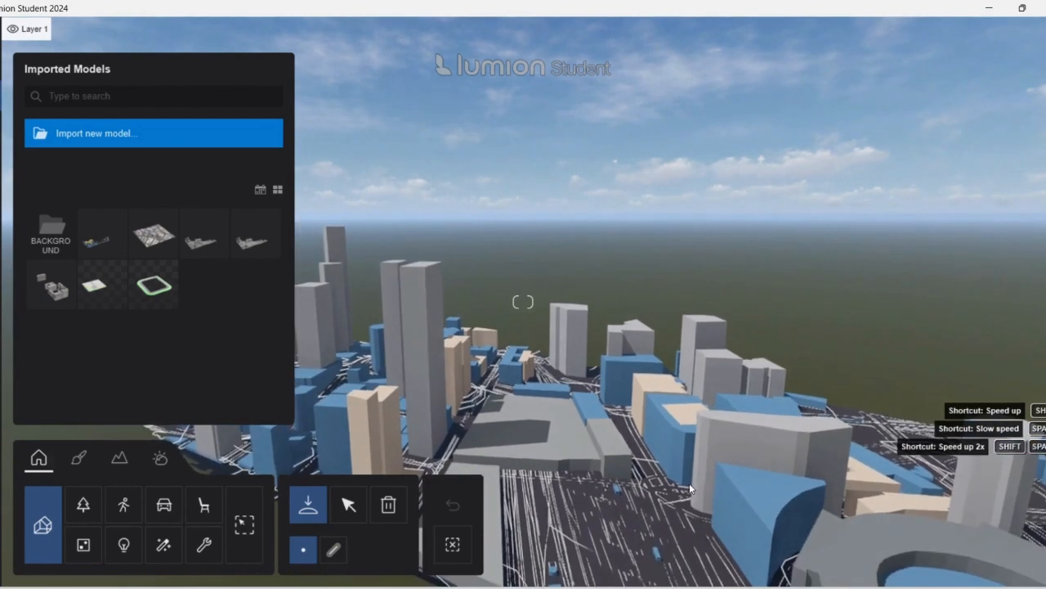
right_drag(700, 550, 466, 409)
key(s)
key(s)
mouse_move(44, 87)
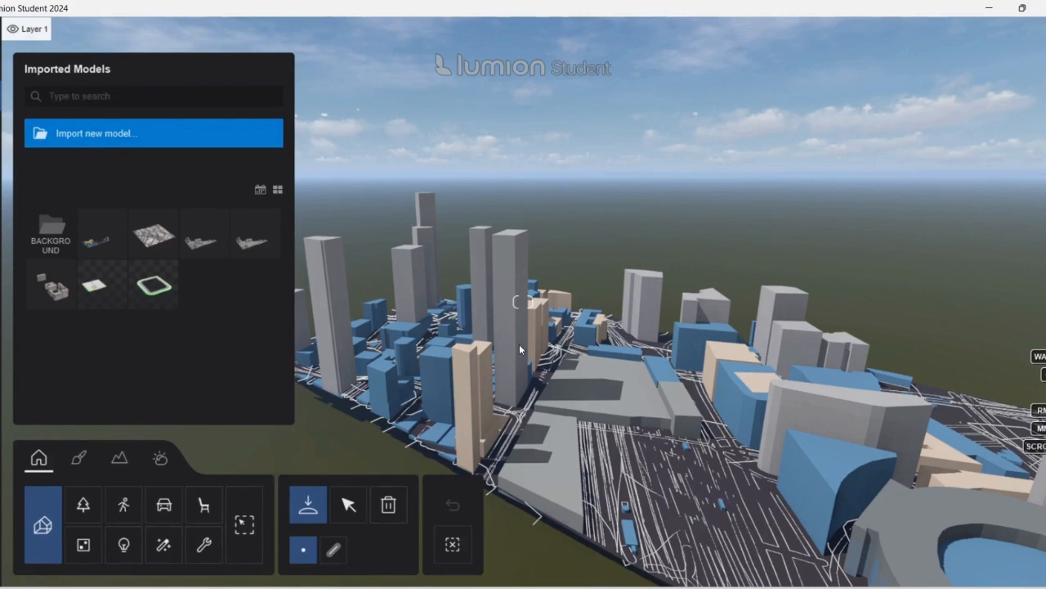
key(s)
right_drag(449, 299, 489, 380)
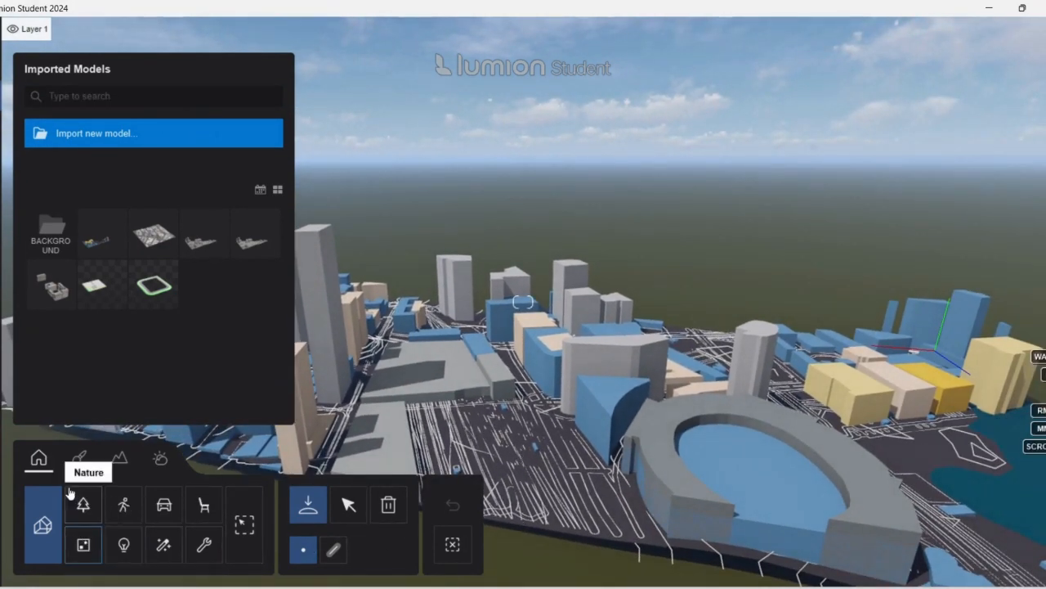
Assign the clear glass material from the Glass category to the grey towers' Polished_Concrete_New surface
click(79, 458)
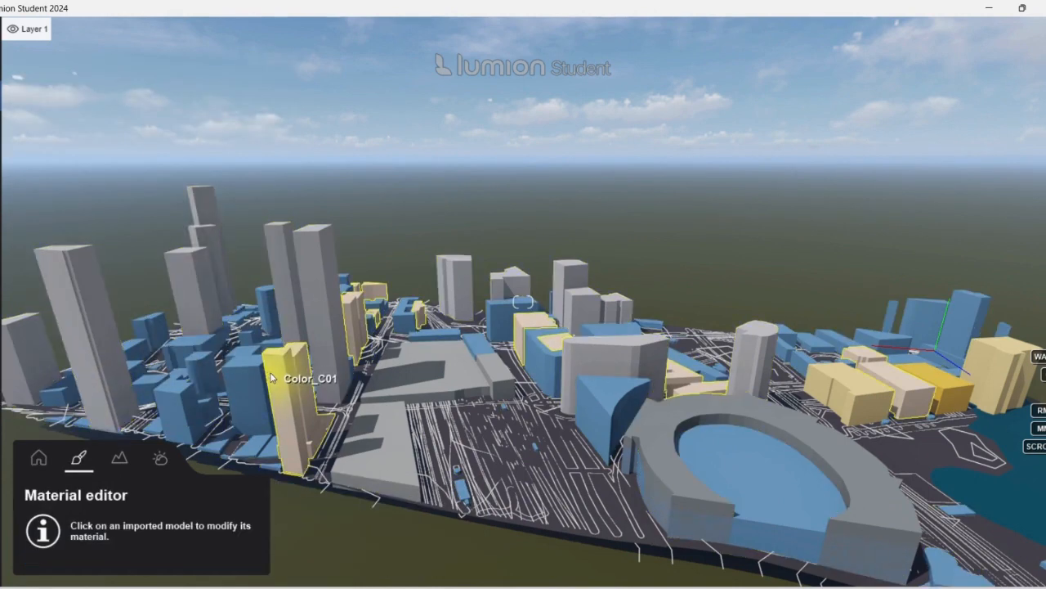
click(576, 355)
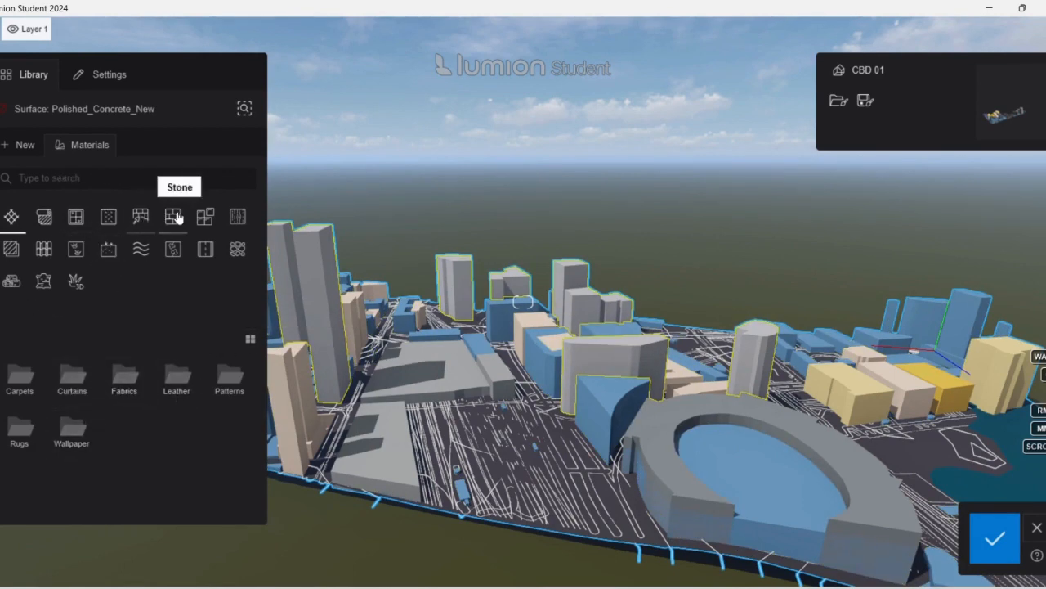
click(176, 217)
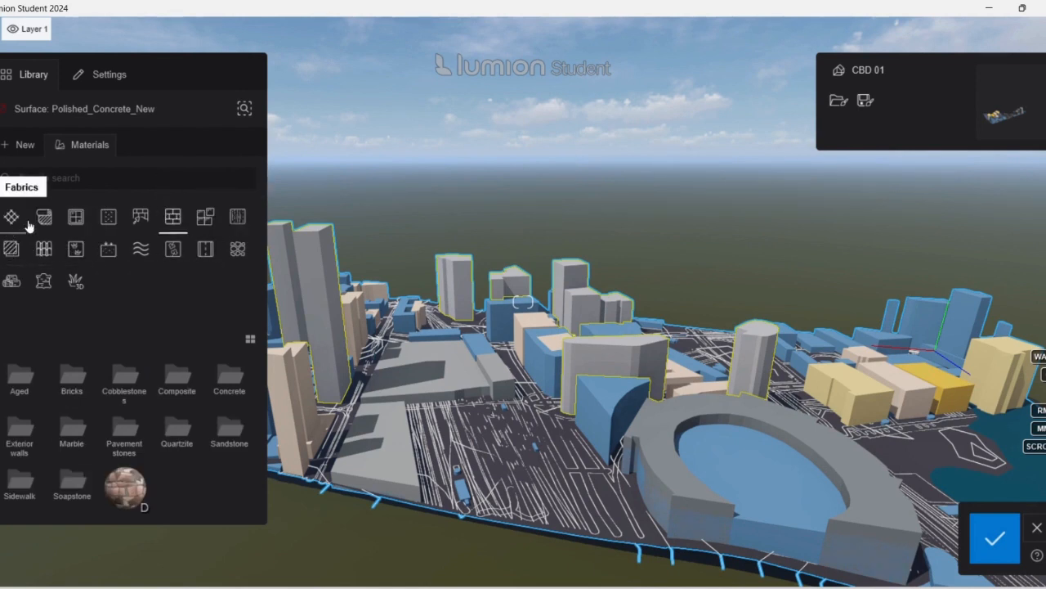
click(74, 217)
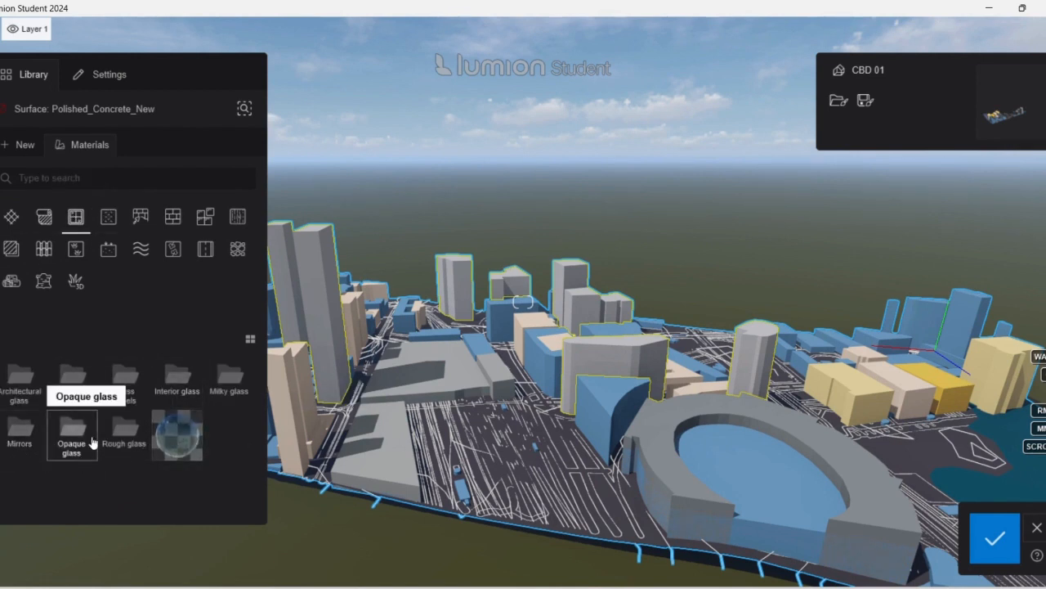
click(177, 378)
click(18, 381)
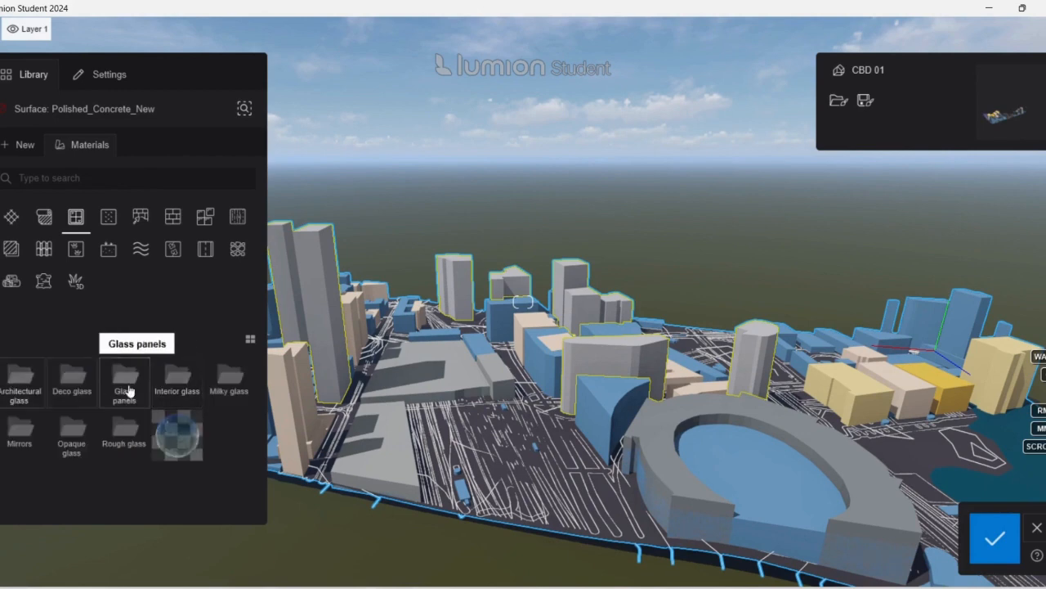
click(179, 441)
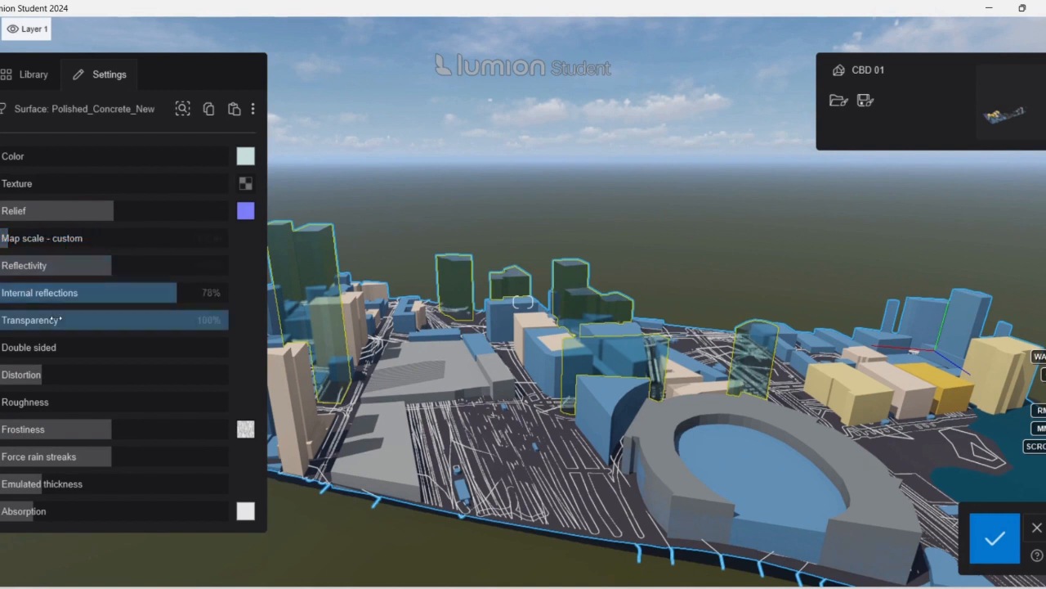
Set the towers' glass transparency to 38% and its reflectivity to 85%, and save the material changes
drag(215, 320, 14, 321)
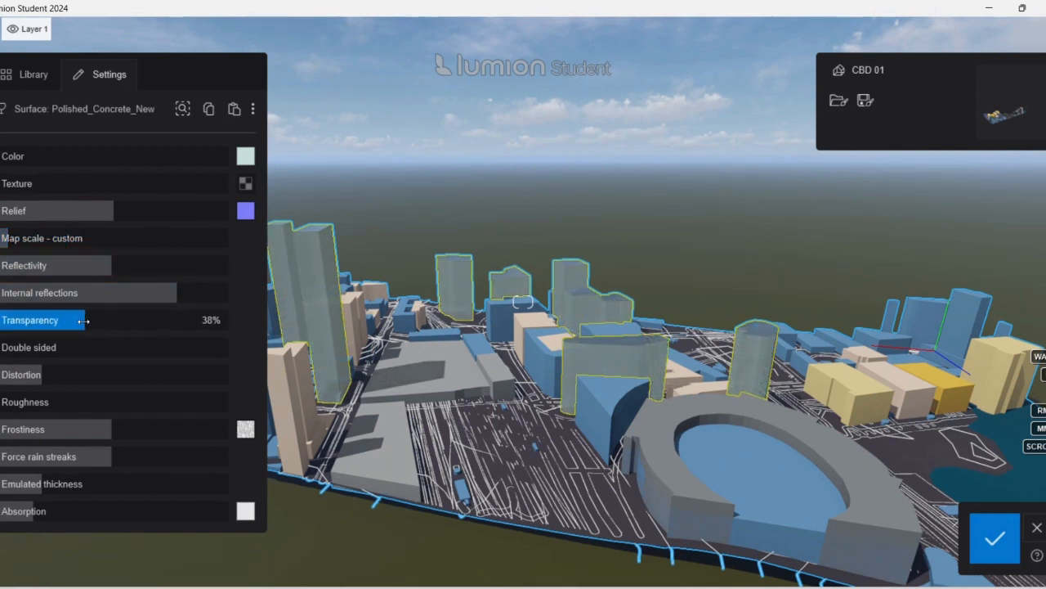
drag(50, 273, 84, 282)
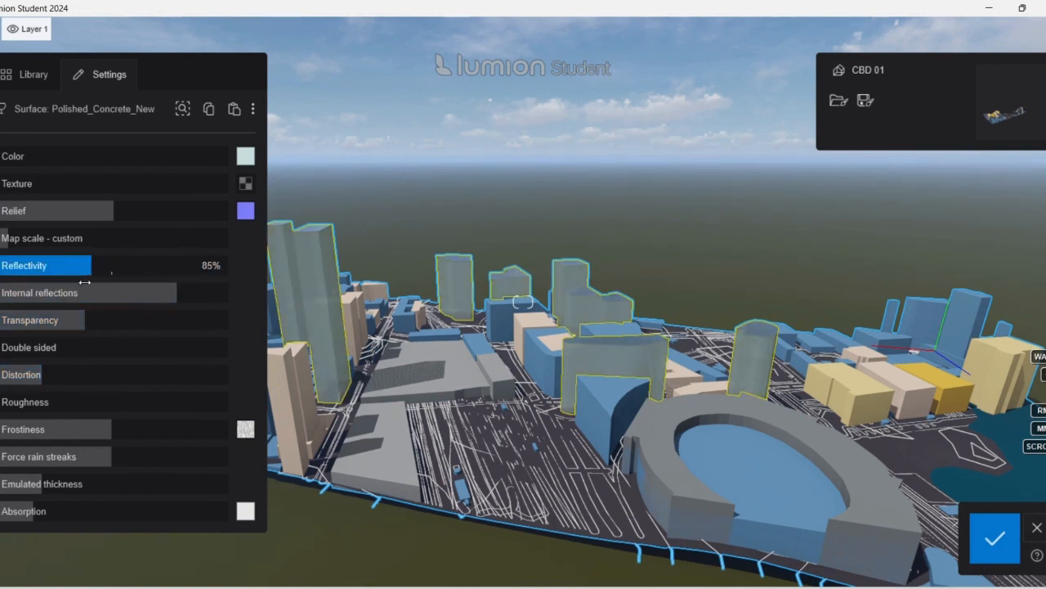
click(993, 538)
Assign a white tile material to the flat Concrete_Form_4x8 buildings and HQ Tiles 006 to the oval stadium's Blacktop_Old_01 surface
click(382, 381)
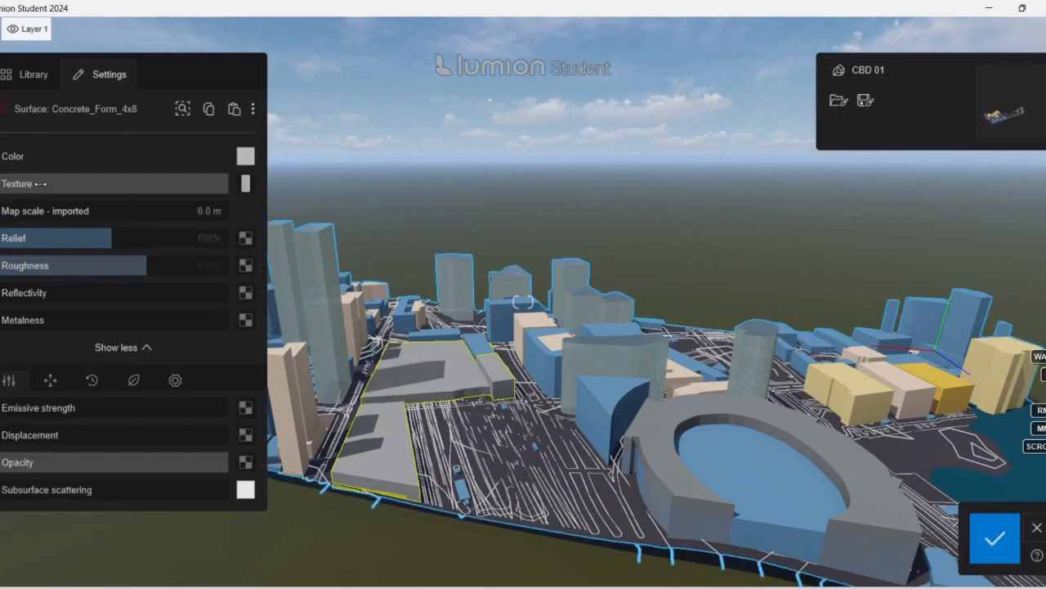
click(39, 82)
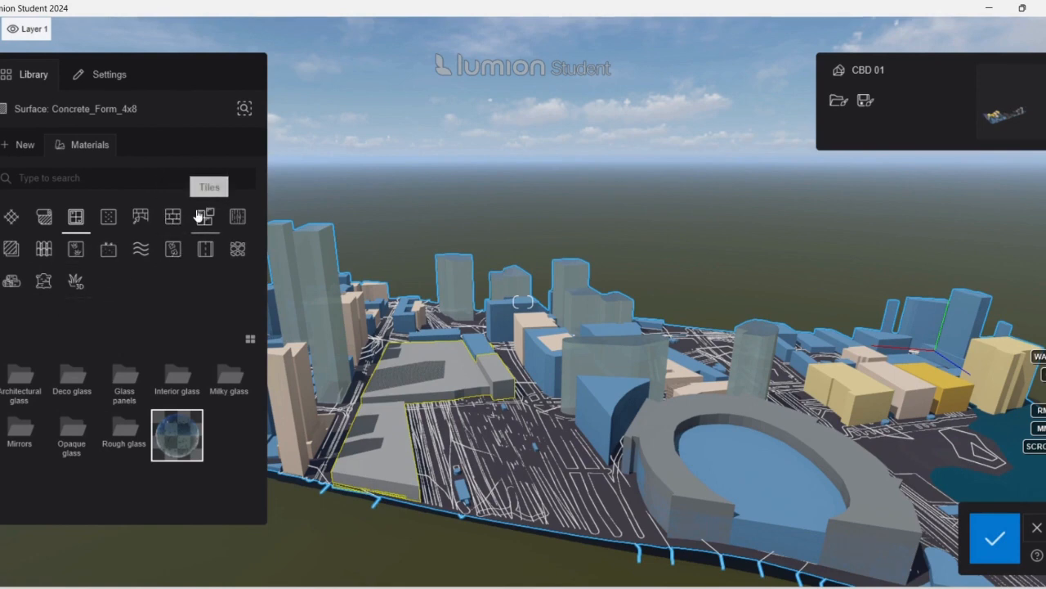
click(199, 215)
click(125, 382)
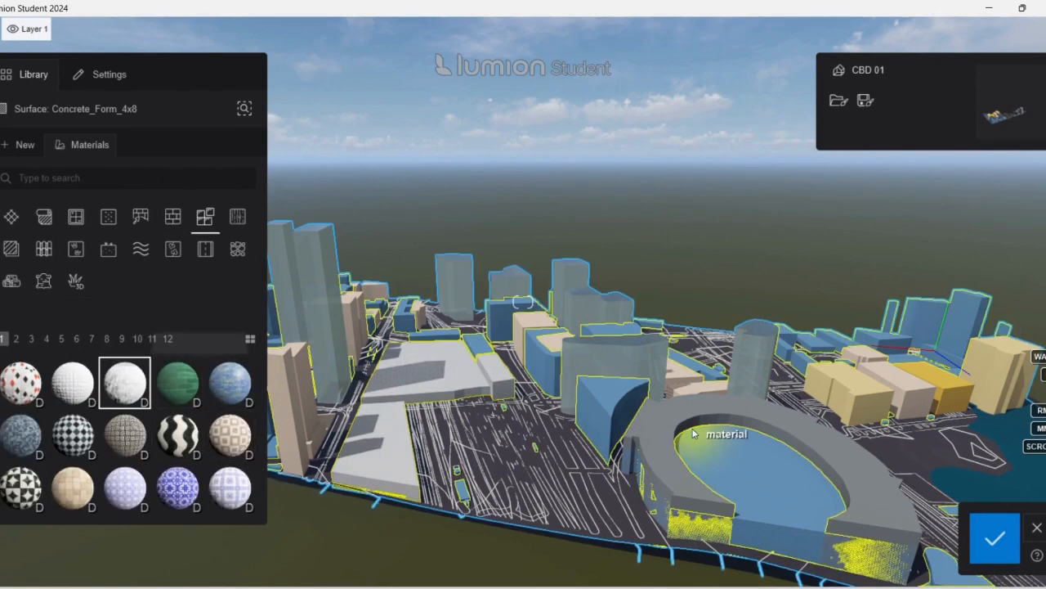
click(656, 435)
click(185, 443)
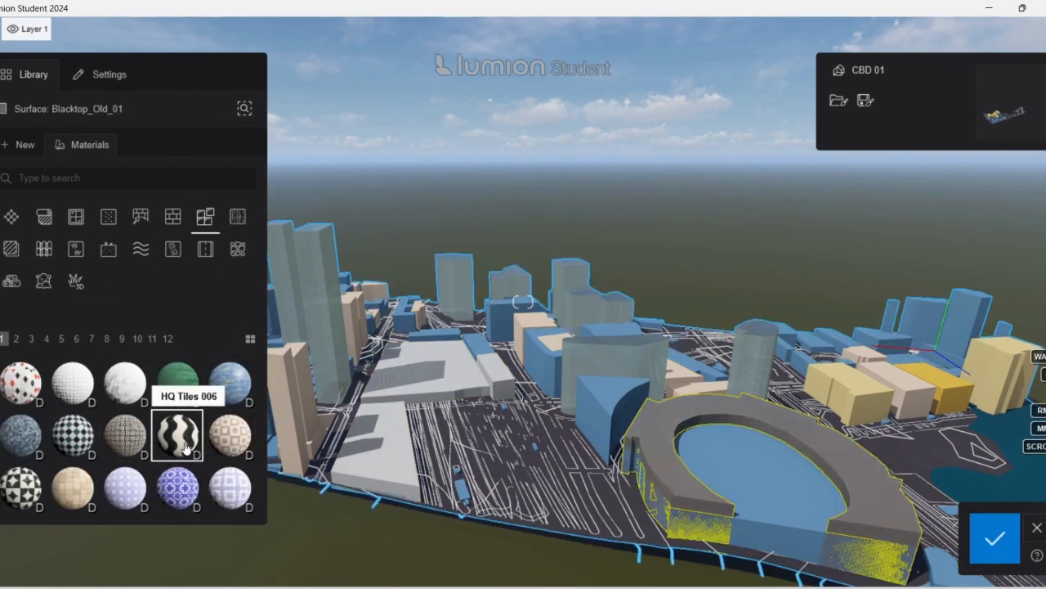
Assign a dark asphalt material from the road category to the Asphalt_New surface of the city model
click(514, 481)
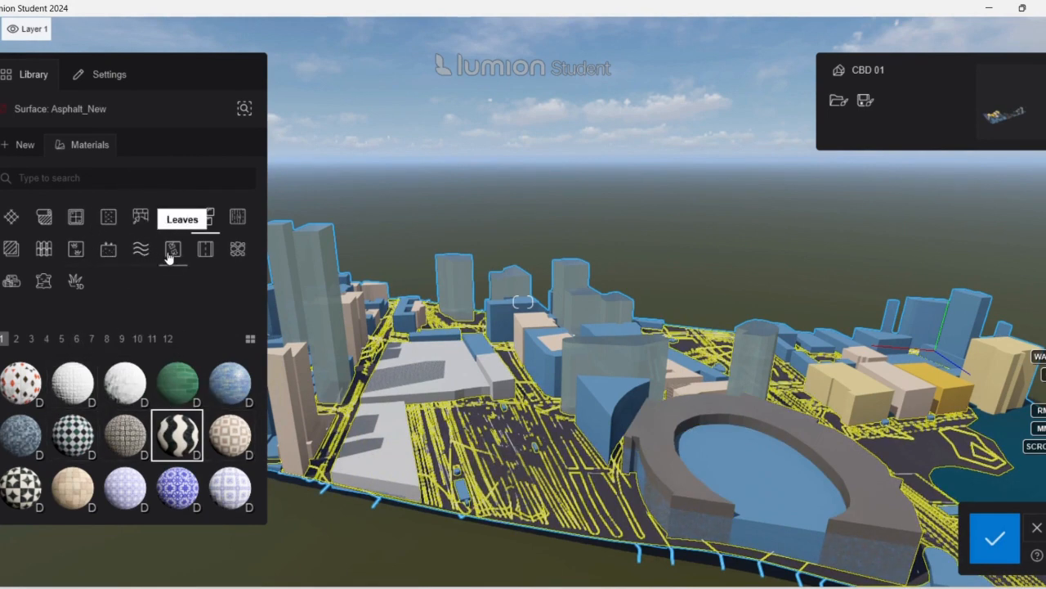
click(206, 250)
click(129, 434)
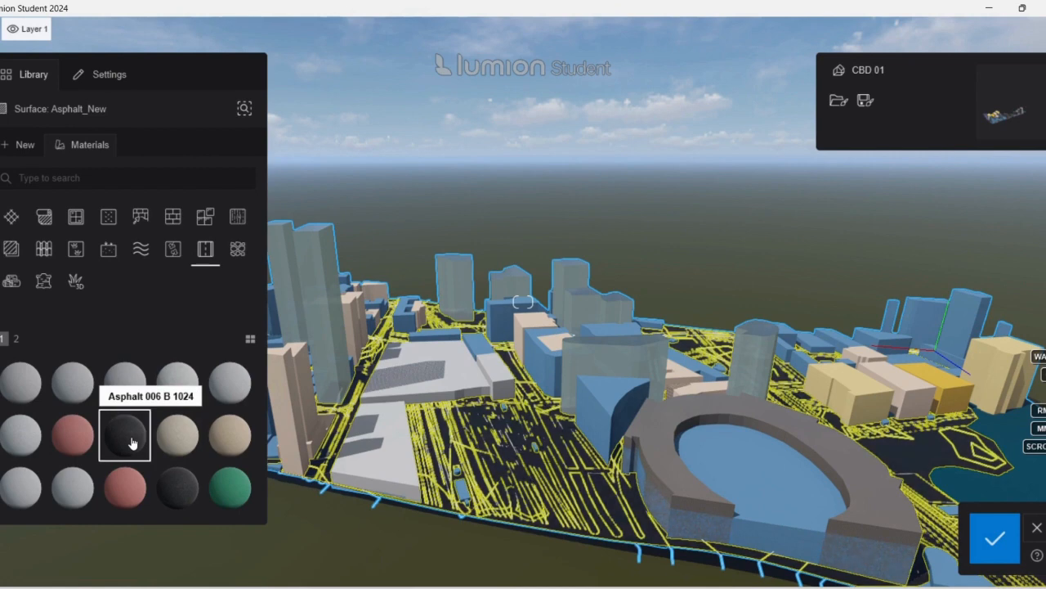
click(172, 480)
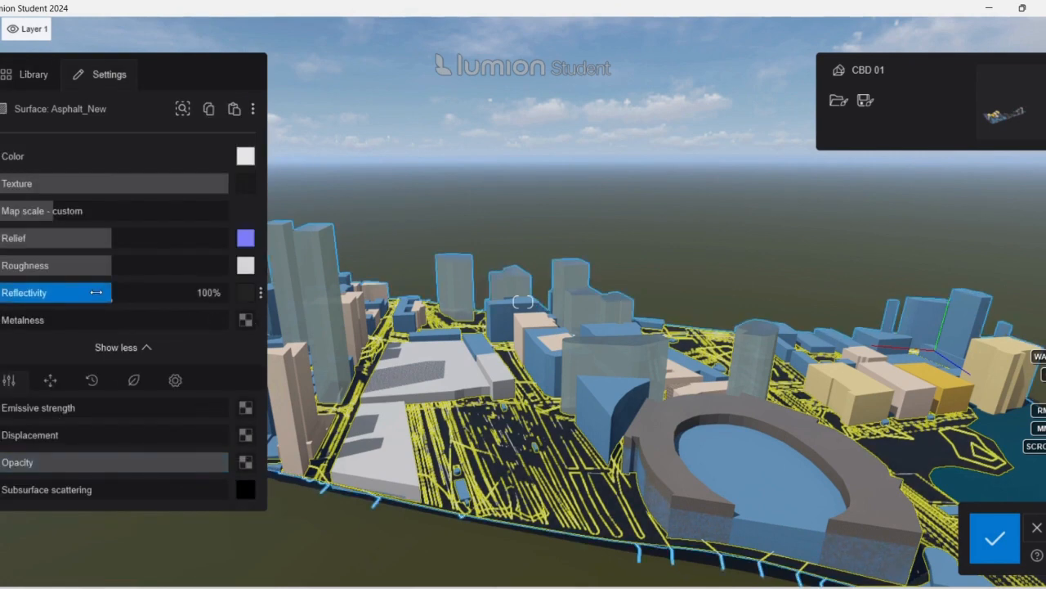
Lower the texture strength of the Asphalt_New material and save the material changes
drag(211, 184, 201, 186)
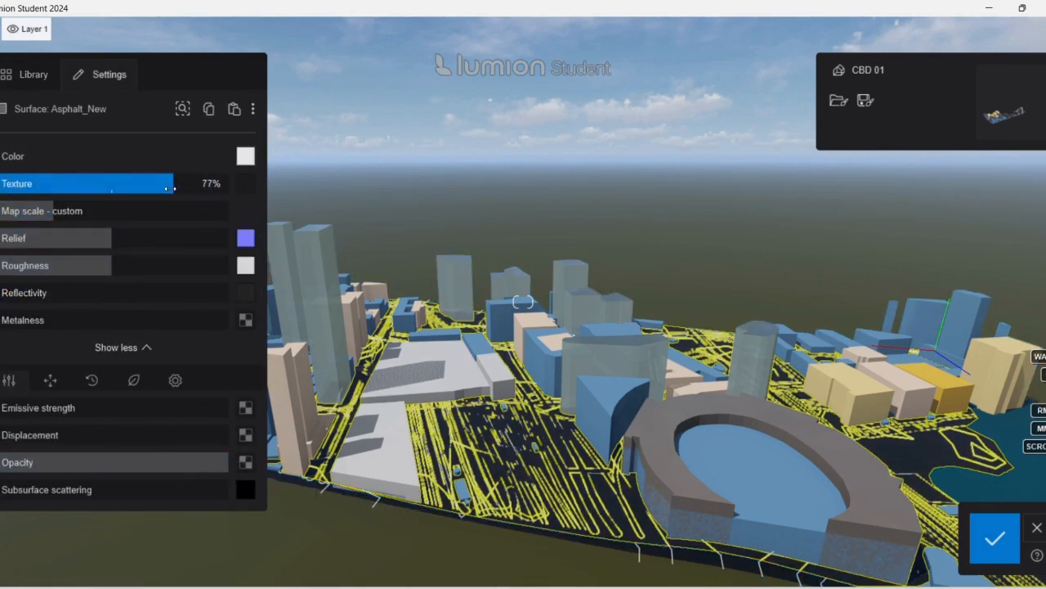
click(29, 73)
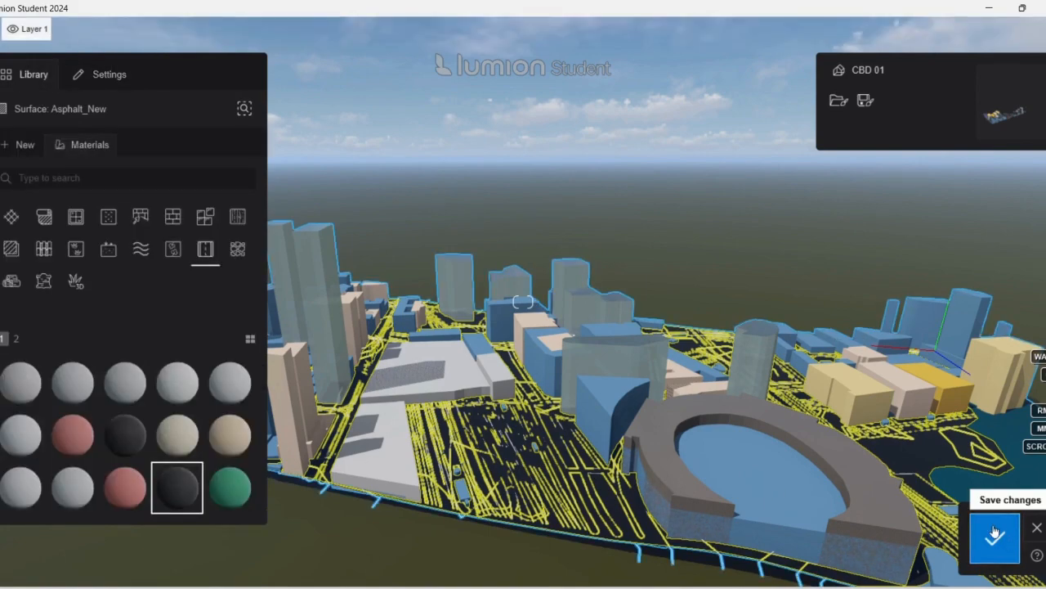
click(995, 533)
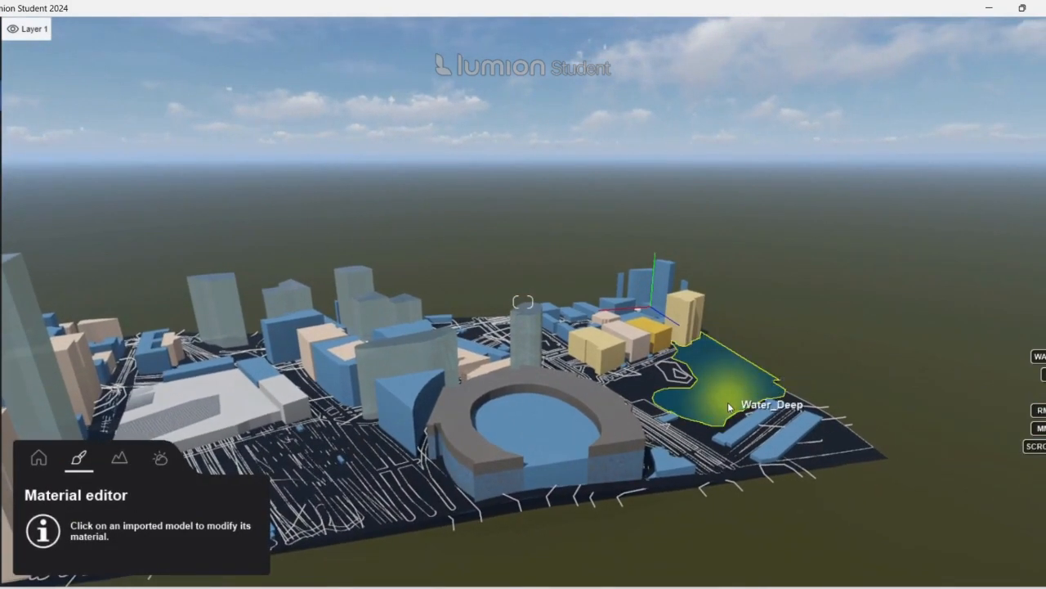
Place a rectangular landscape water plane of the bright turquoise water type over the near part of the bay
key(d)
scroll(652, 496, up, 2)
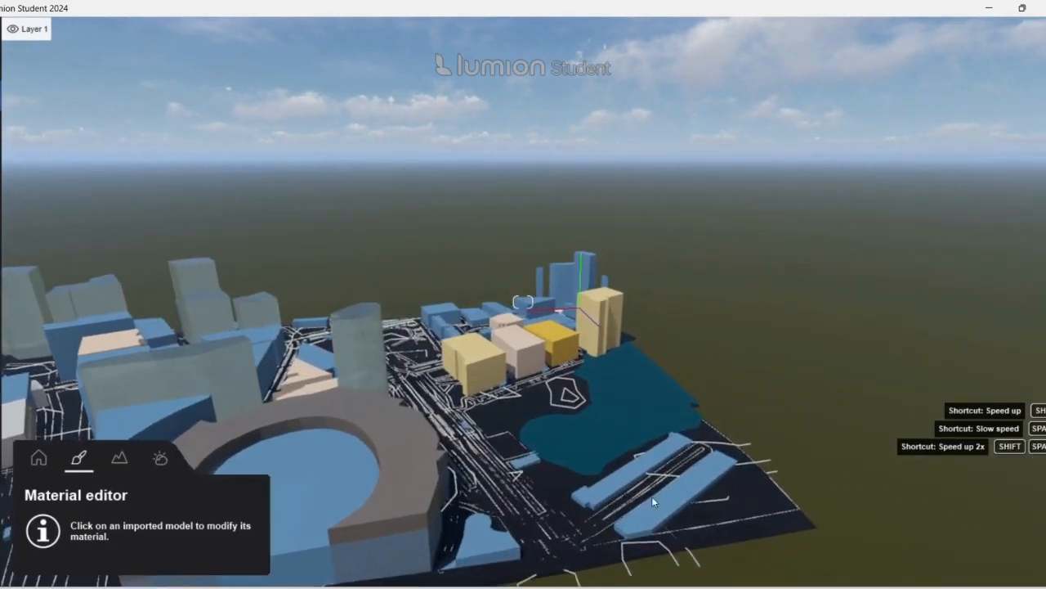
scroll(651, 497, up, 3)
scroll(607, 360, down, 1)
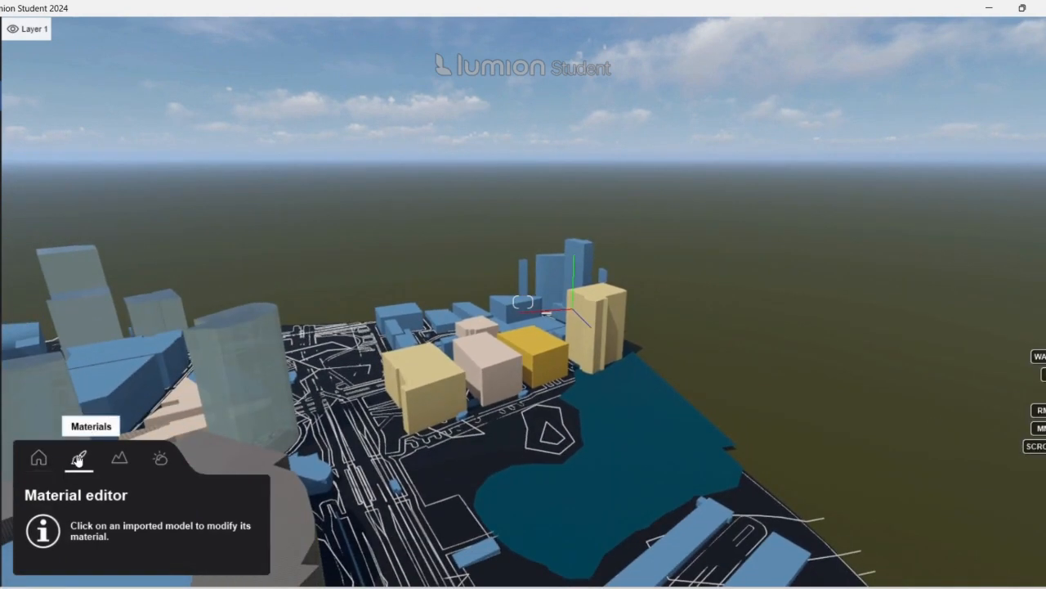
click(120, 458)
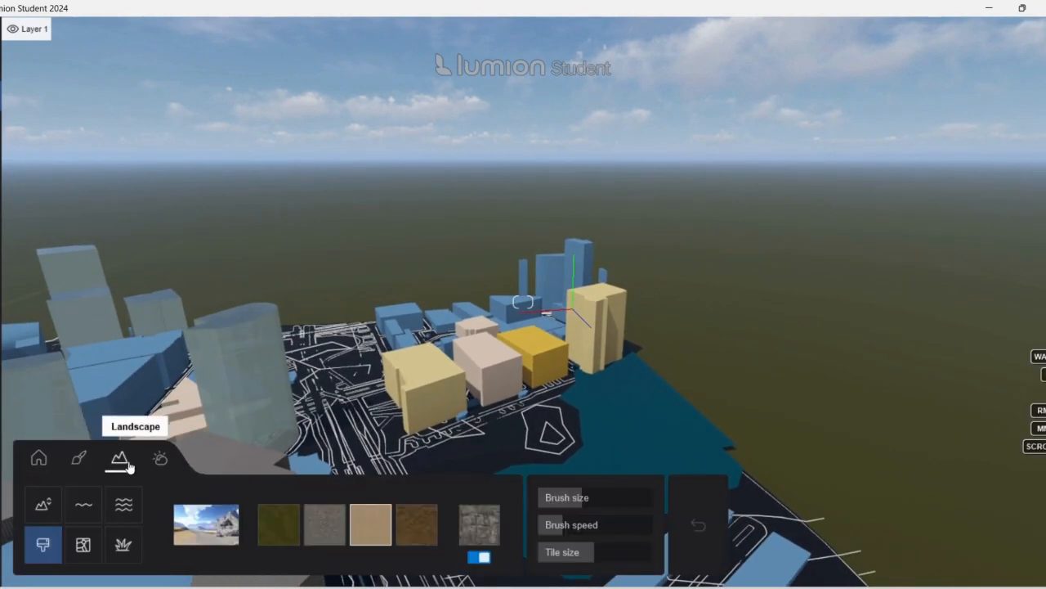
click(84, 507)
click(353, 523)
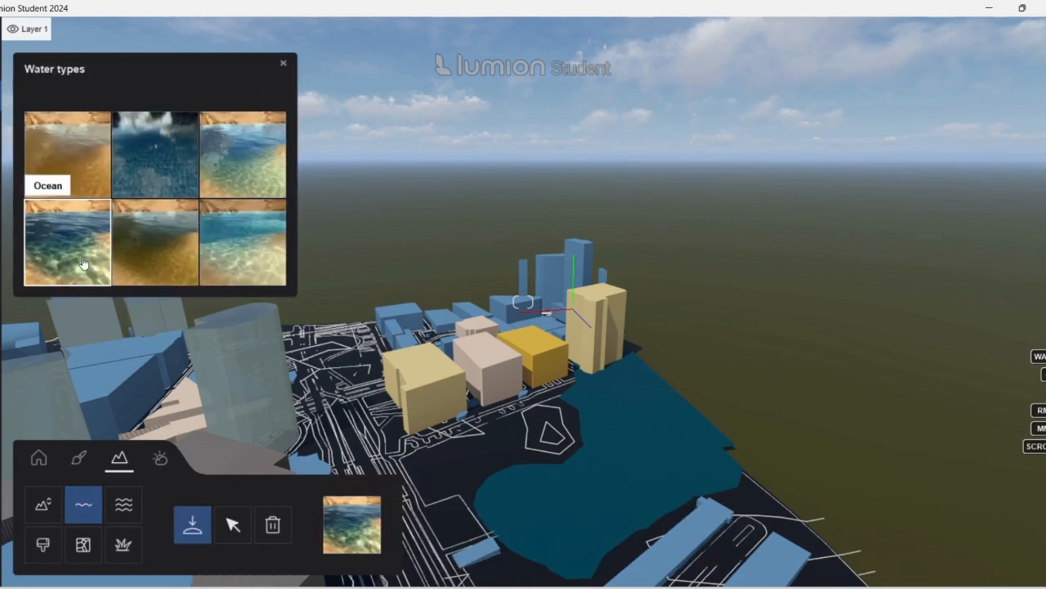
click(244, 254)
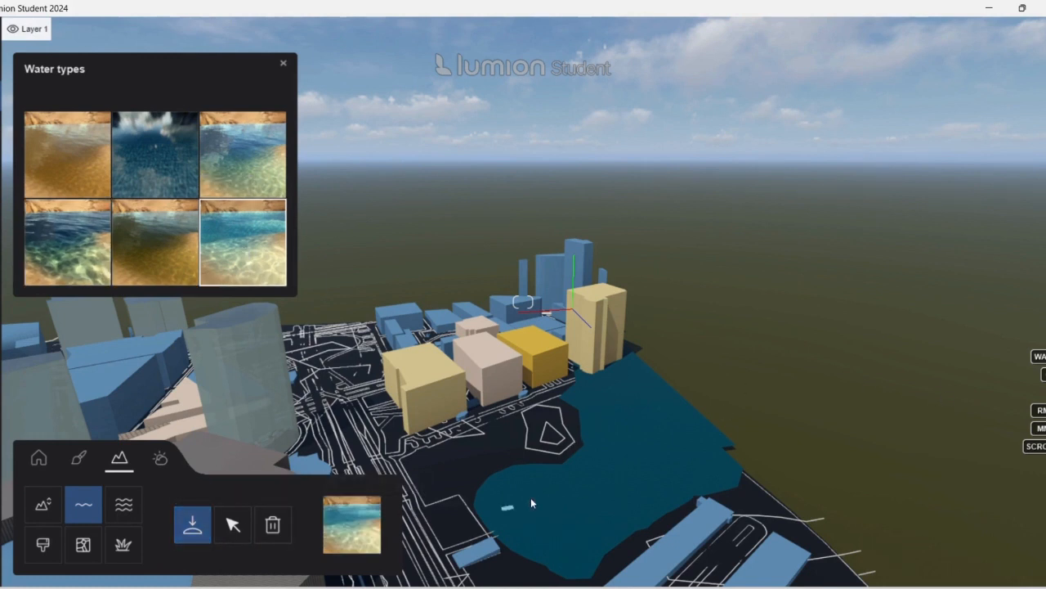
drag(720, 444, 646, 391)
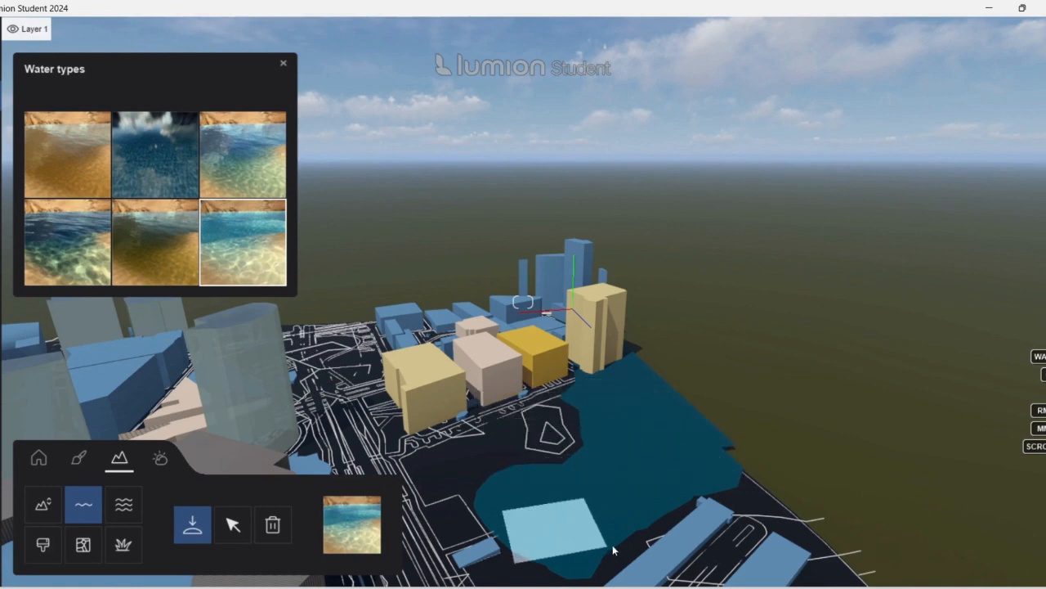
click(634, 538)
Adjust the water plane's height and stretch its corner points outward to cover the bay
scroll(556, 573, up, 2)
scroll(610, 299, up, 2)
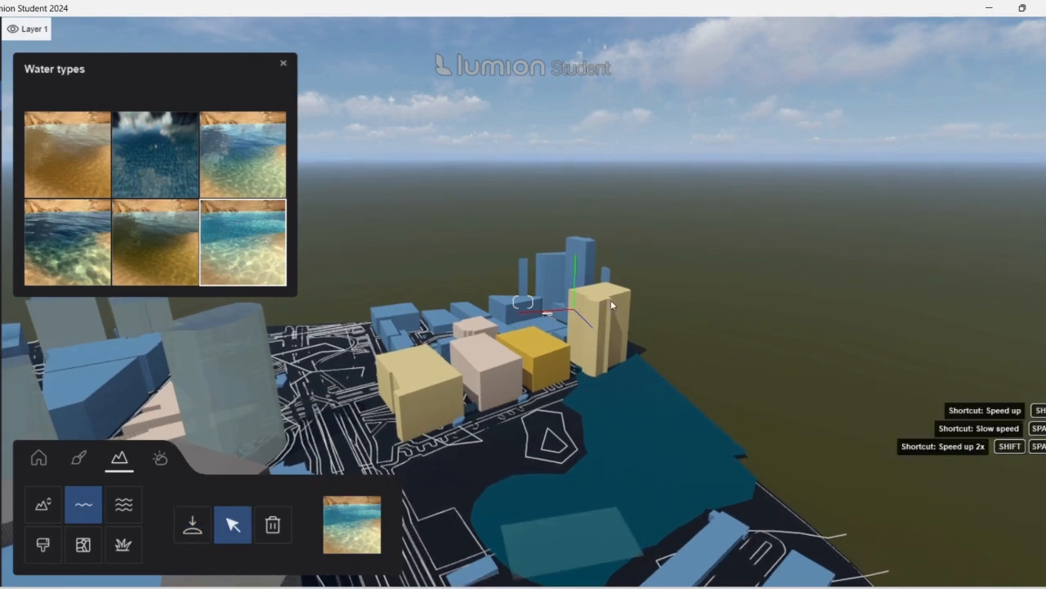
middle_drag(627, 391, 618, 490)
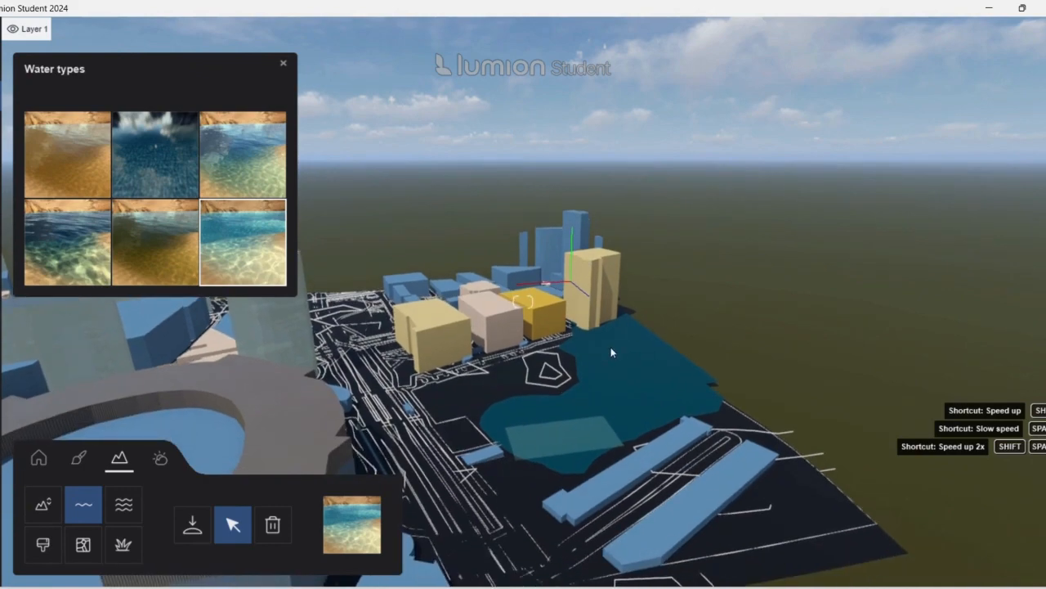
middle_drag(611, 347, 598, 520)
scroll(581, 520, up, 5)
scroll(582, 490, down, 5)
middle_drag(586, 267, 598, 415)
key(w)
key(w)
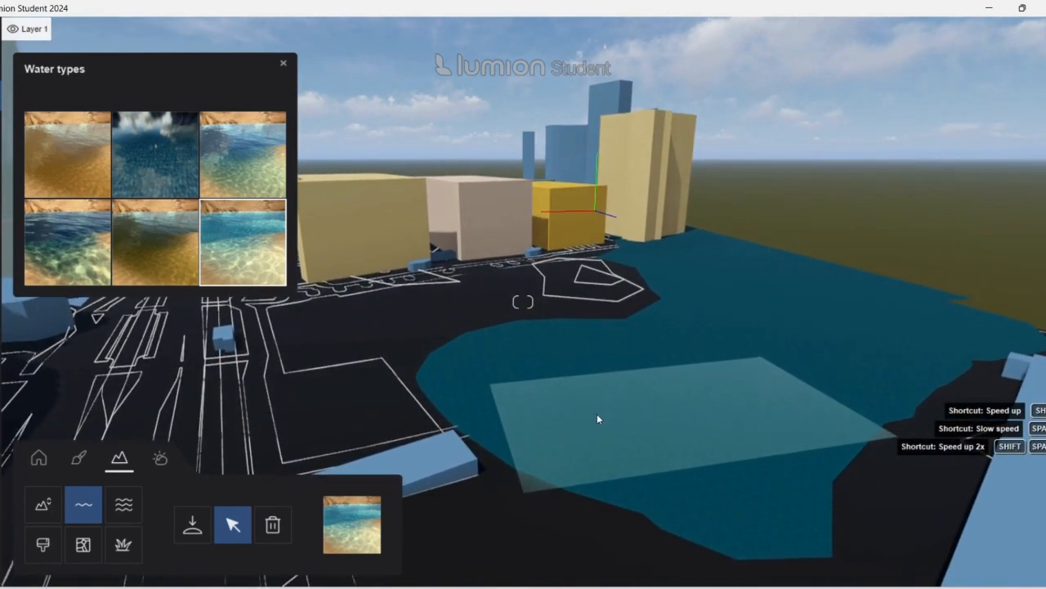
drag(673, 364, 676, 390)
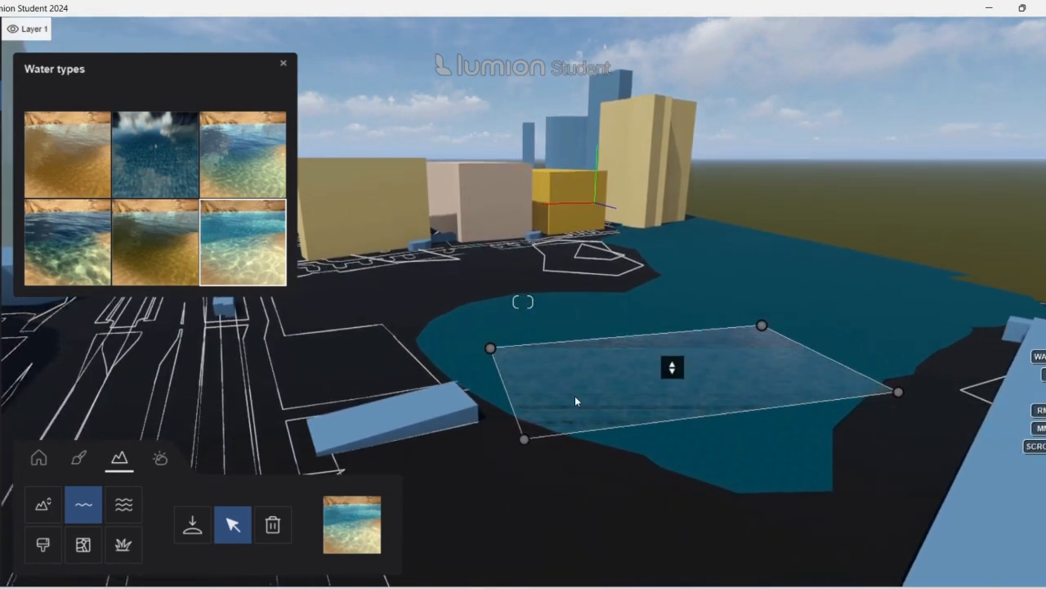
drag(490, 349, 411, 280)
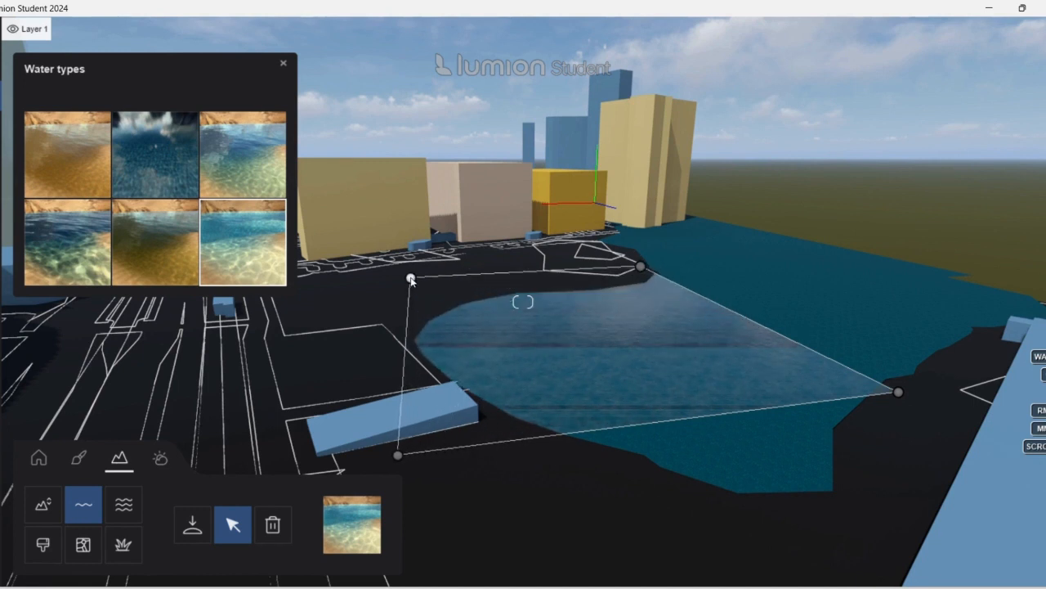
drag(899, 392, 933, 471)
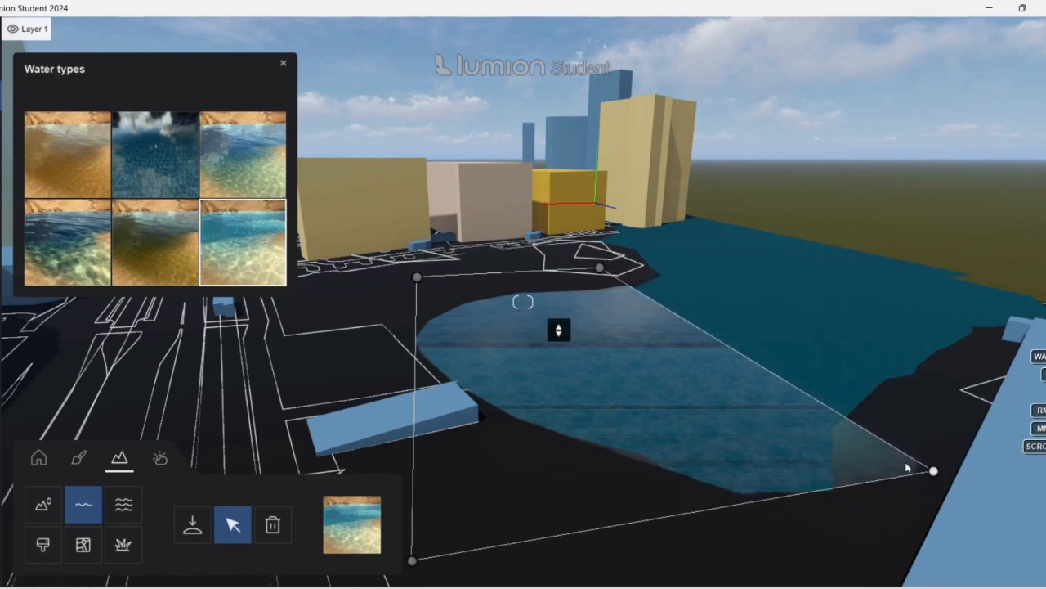
drag(601, 269, 689, 221)
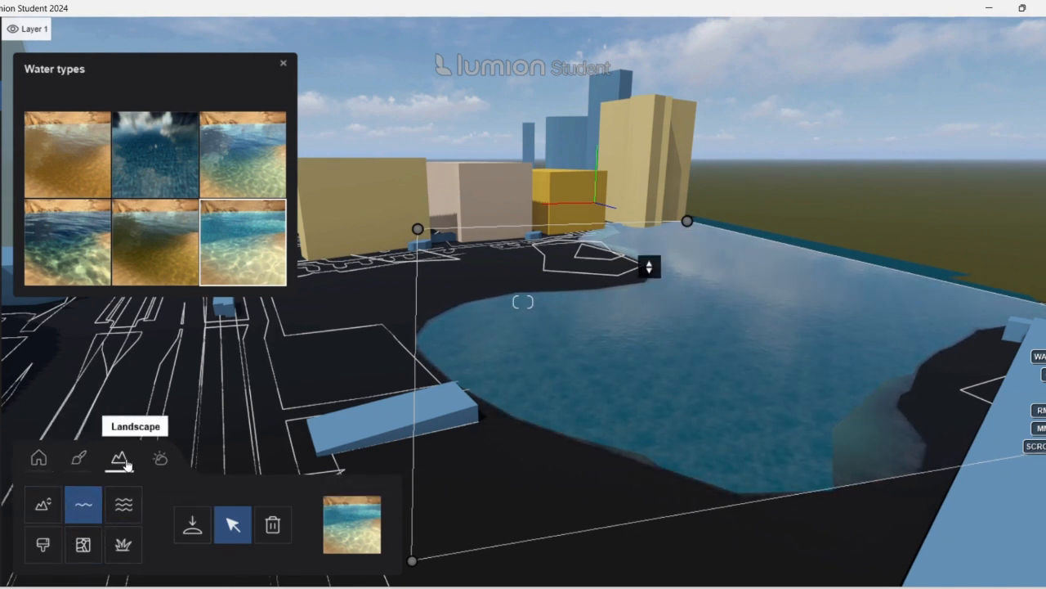
Place individual Bamboo4 Cluster RT plants along the road in front of the beige buildings by the bay
click(54, 464)
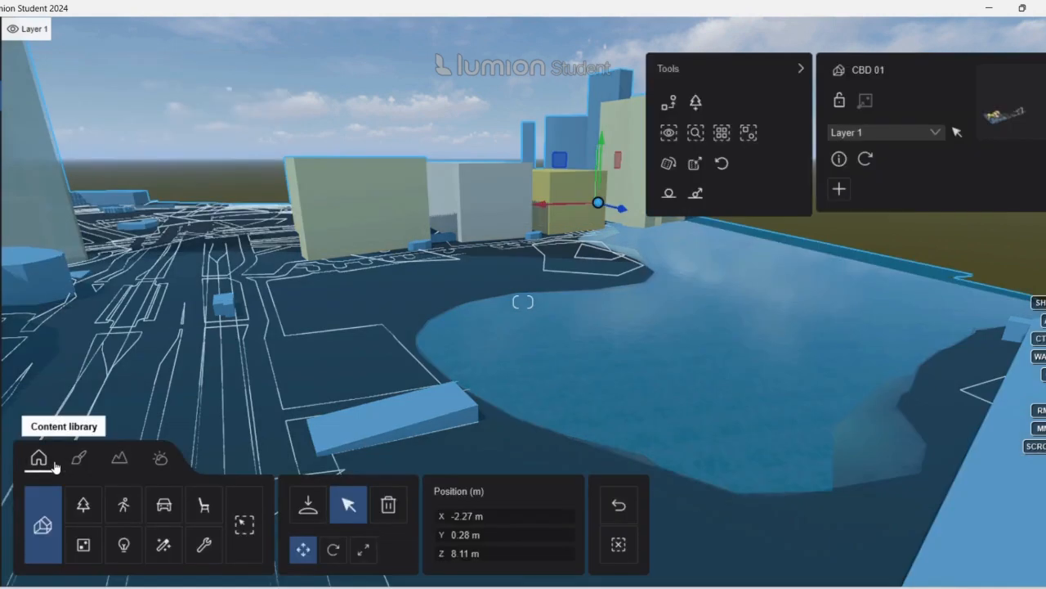
click(84, 505)
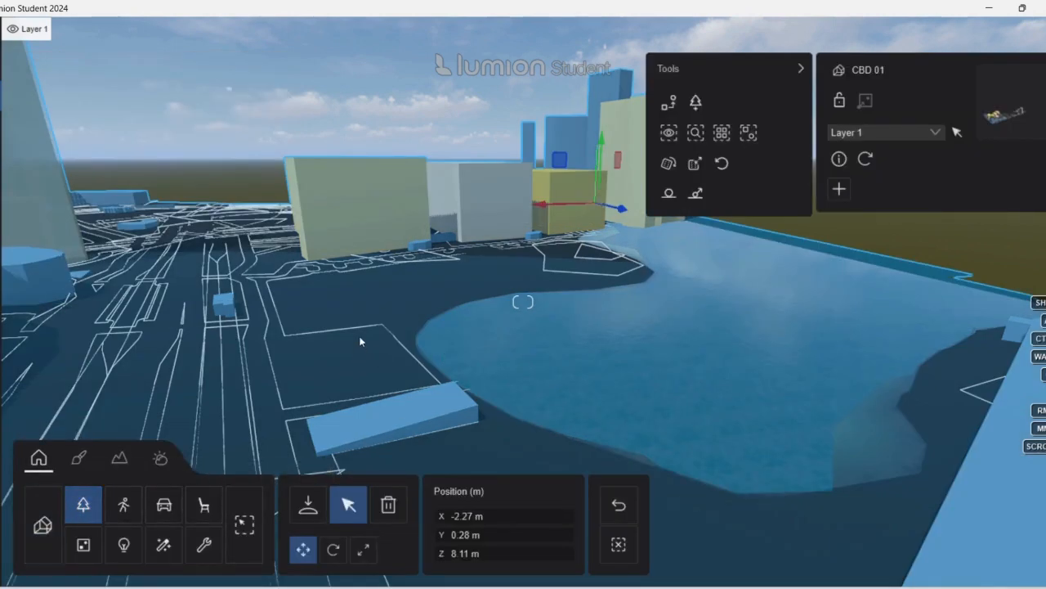
key(s)
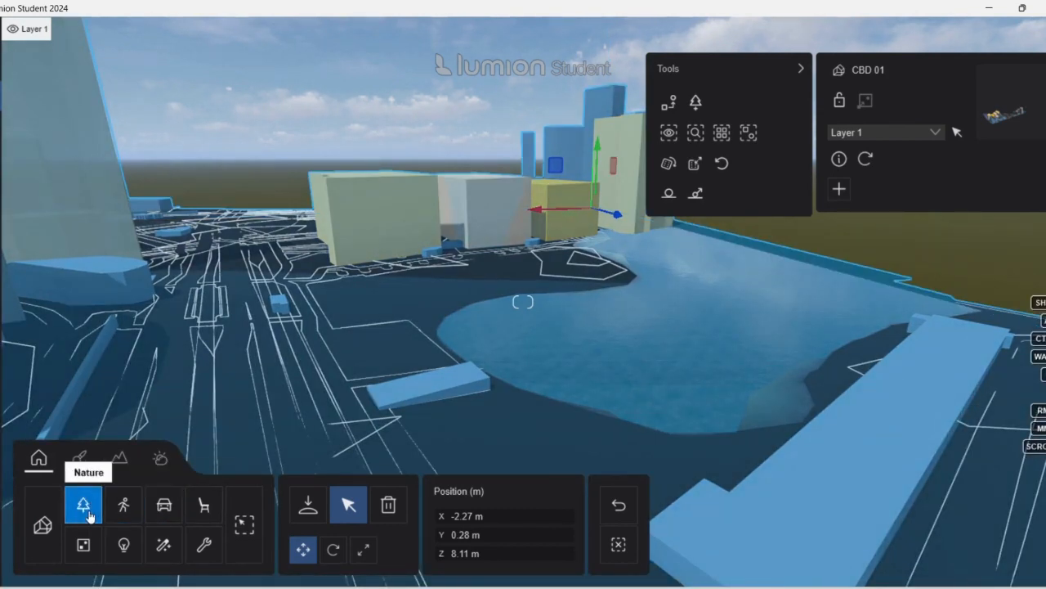
click(308, 504)
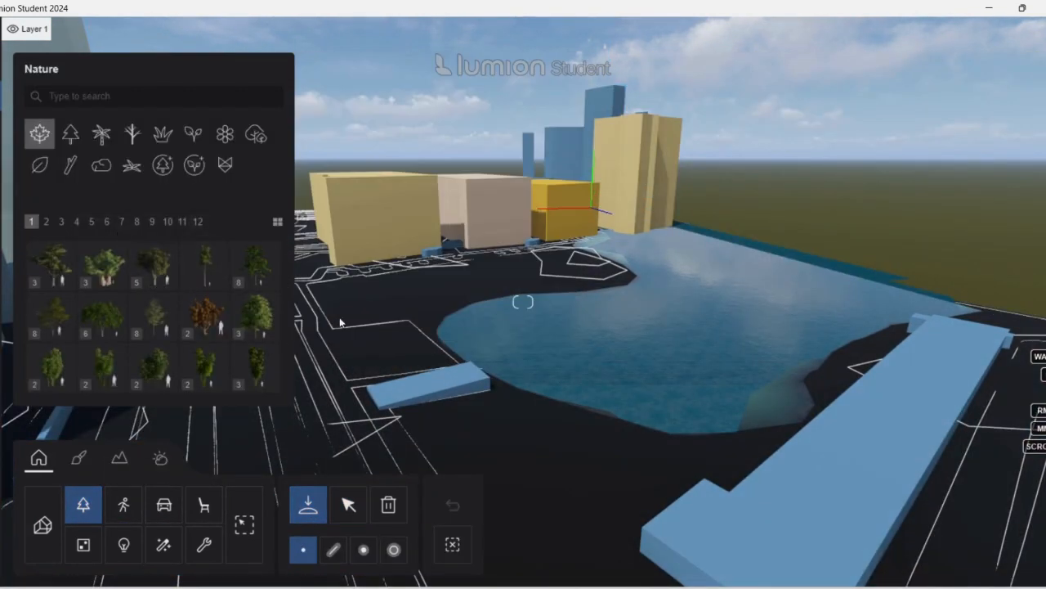
click(206, 368)
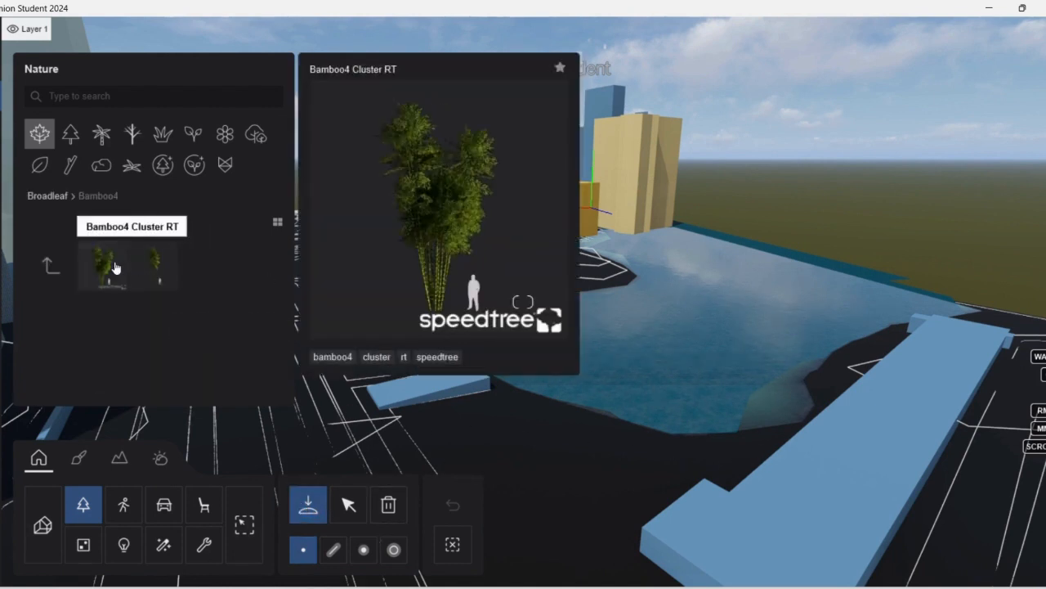
click(102, 263)
click(383, 276)
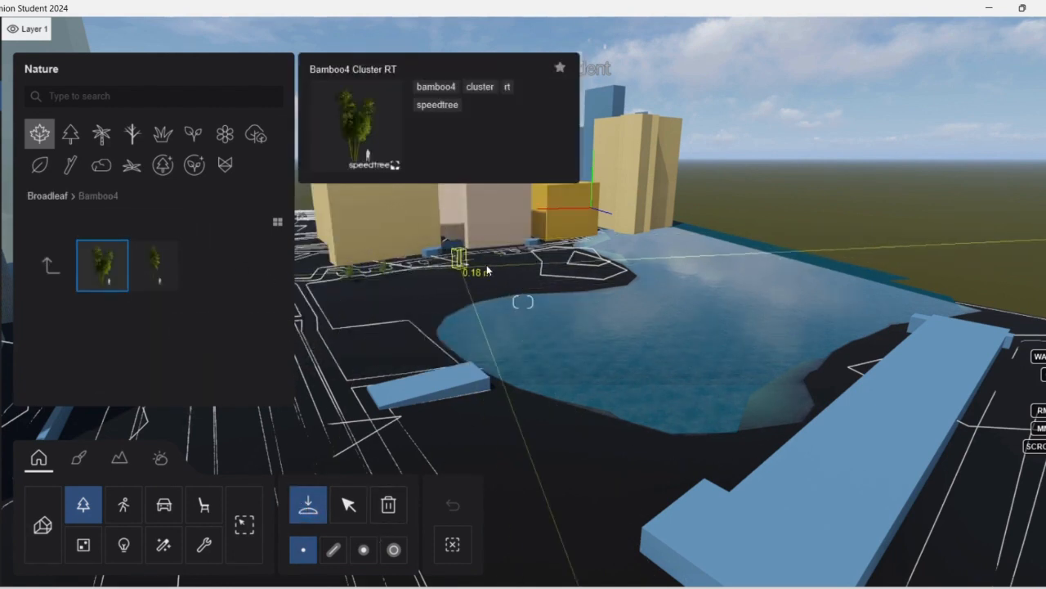
click(461, 264)
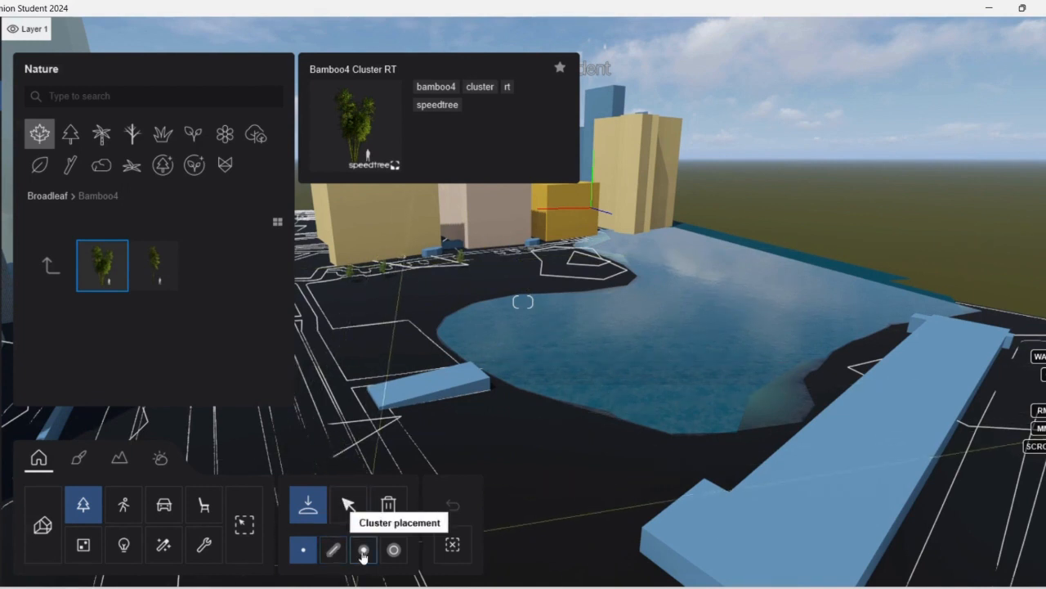
Start a cluster placement of Bamboo4 Cluster RT with 15 items and widen the cluster range
click(364, 550)
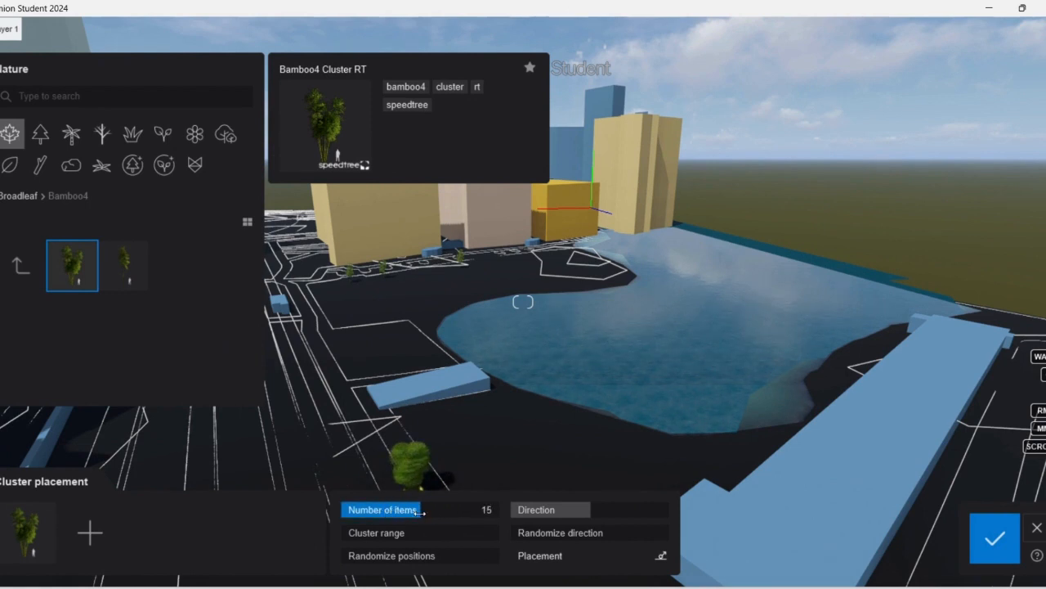
drag(372, 530, 394, 532)
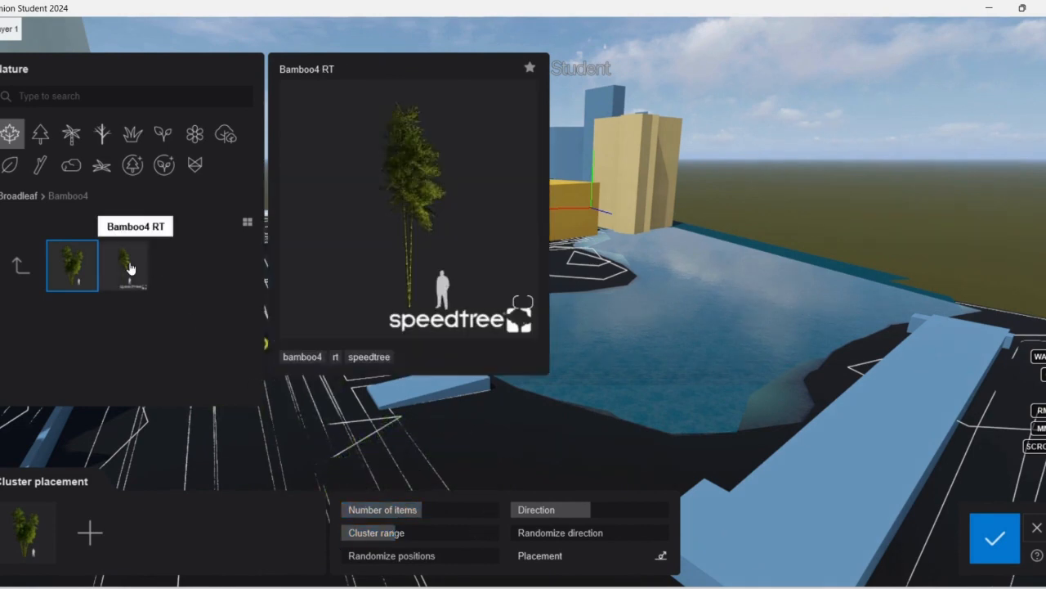
Extend the cluster with extra item slots and add Grass Green 002 from the grass category to the mix
click(71, 133)
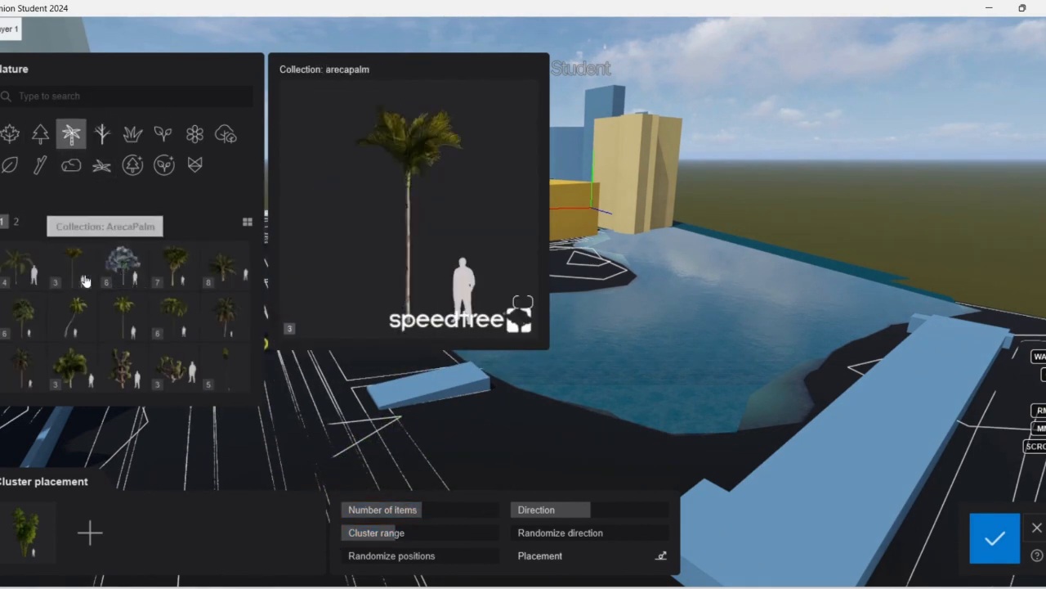
click(87, 276)
click(132, 134)
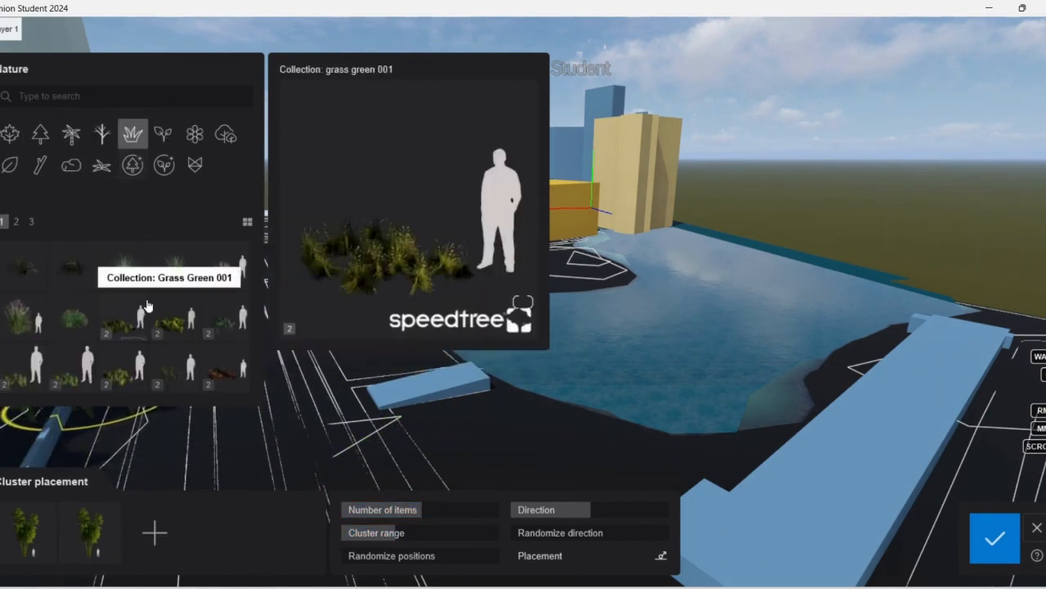
click(175, 331)
click(155, 532)
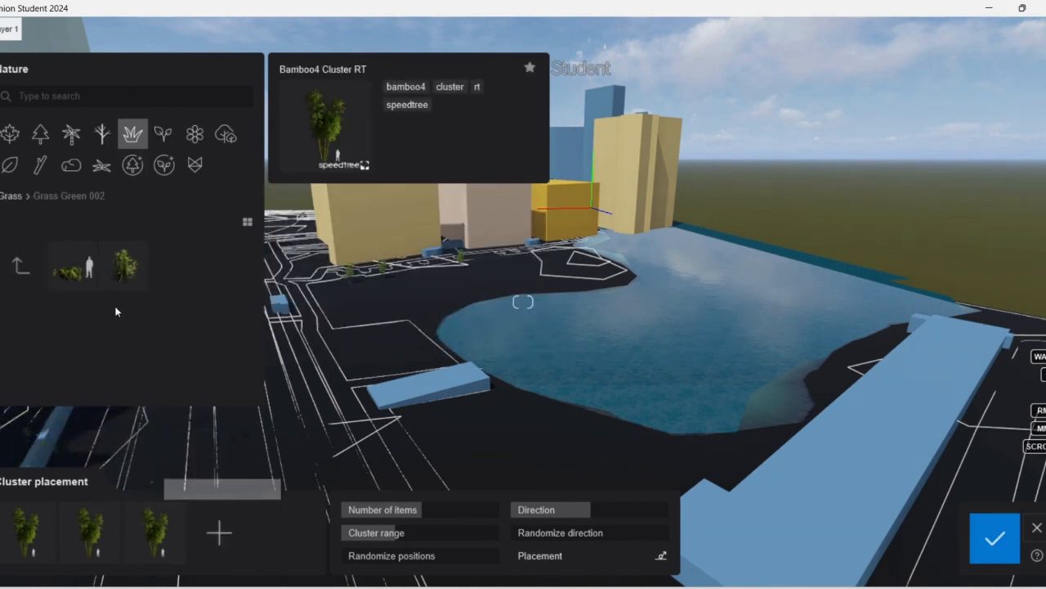
click(72, 266)
click(211, 536)
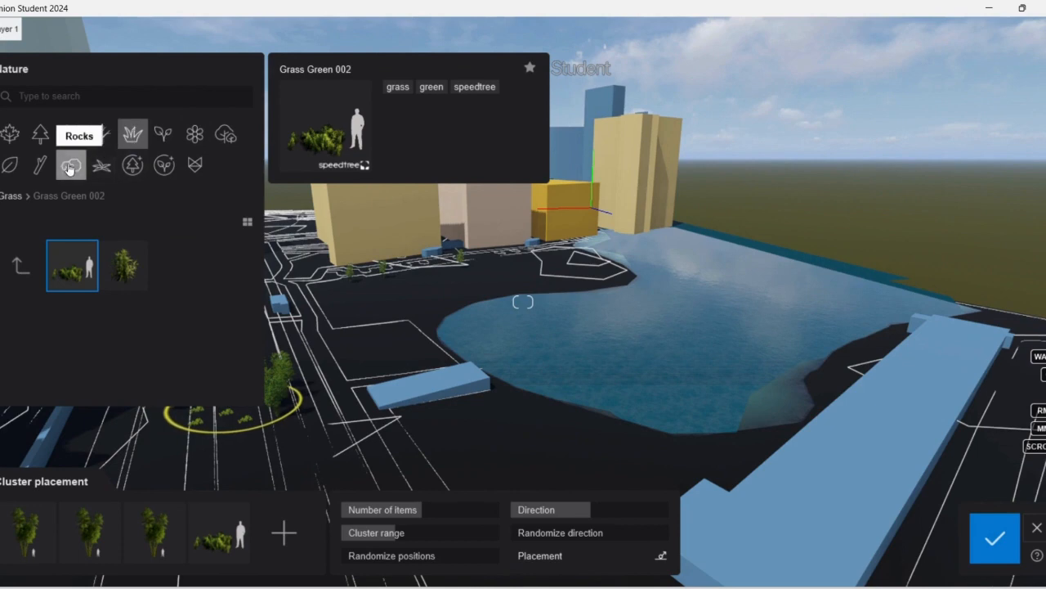
Add TreeCluster2 Pine Square M-RT from the TreeClusters2 Pine RT collection to the cluster mix
click(219, 139)
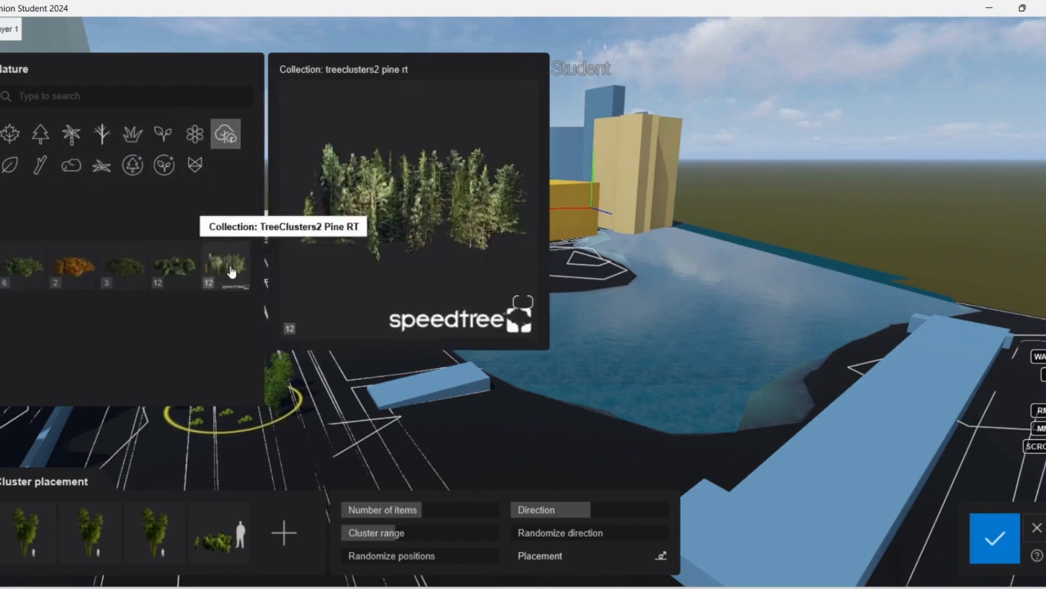
click(234, 264)
click(290, 540)
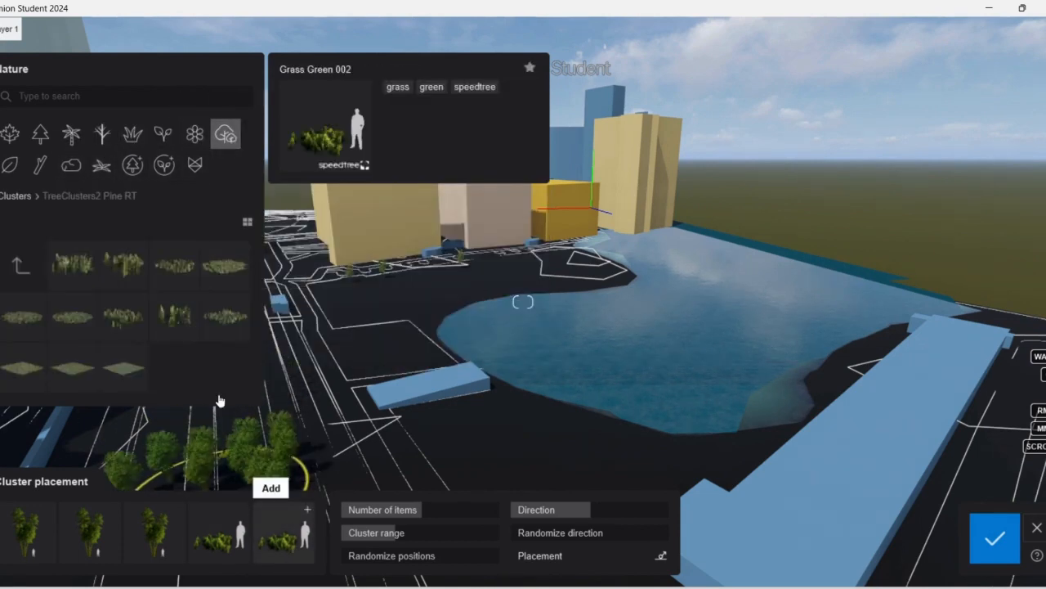
click(170, 314)
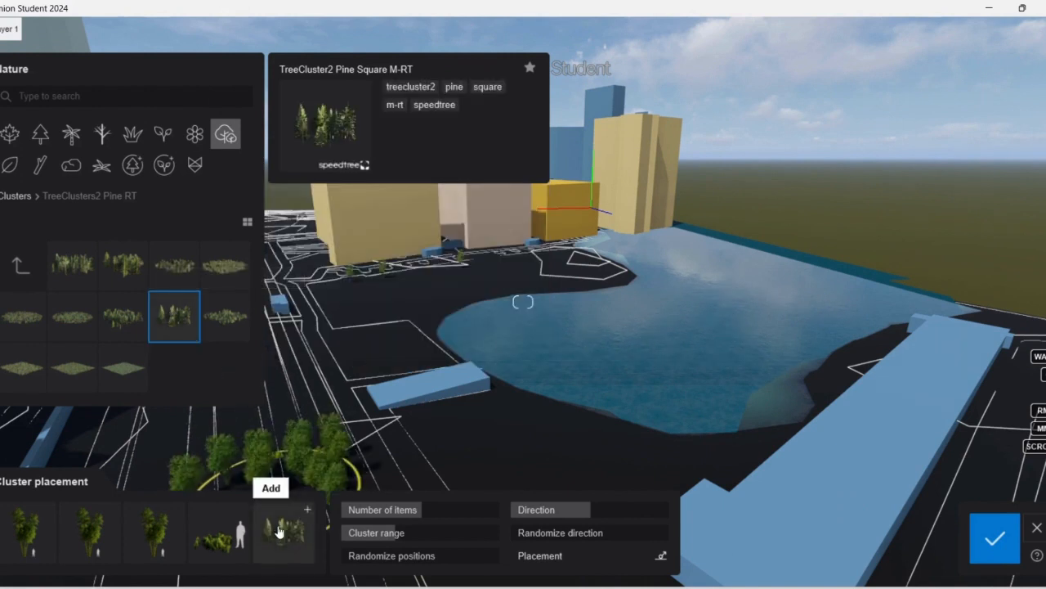
Add the pine tree cluster to the mix, raise the item count and cluster range, and place the cluster on the near shore
click(283, 532)
drag(421, 510, 419, 533)
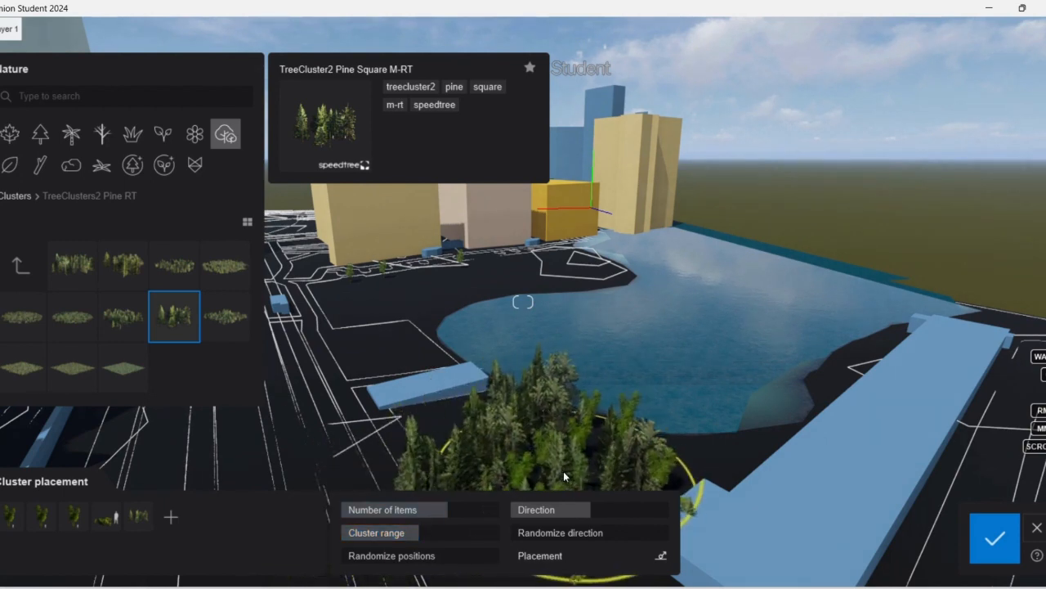
click(564, 471)
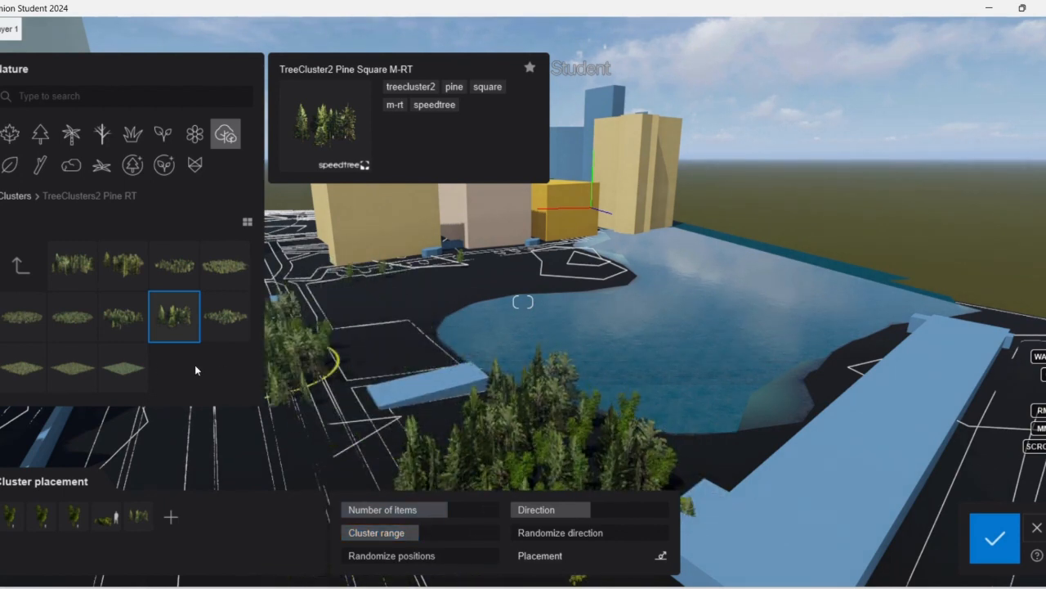
Reduce the number of items, widen the cluster range, and scatter the mixed vegetation across the far shore by the beige buildings
click(123, 368)
drag(384, 510, 443, 532)
click(406, 299)
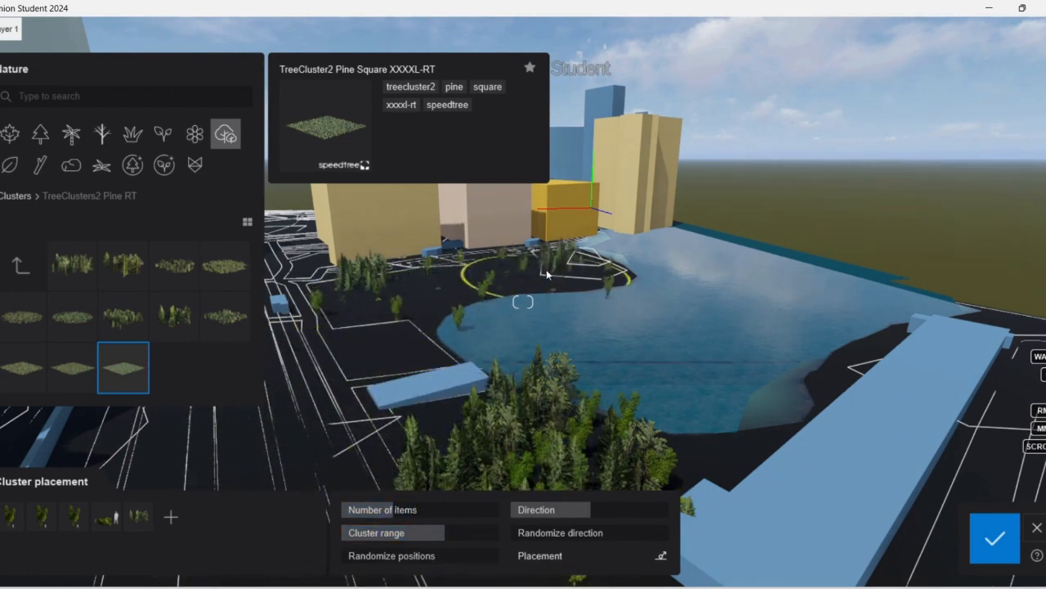
click(511, 267)
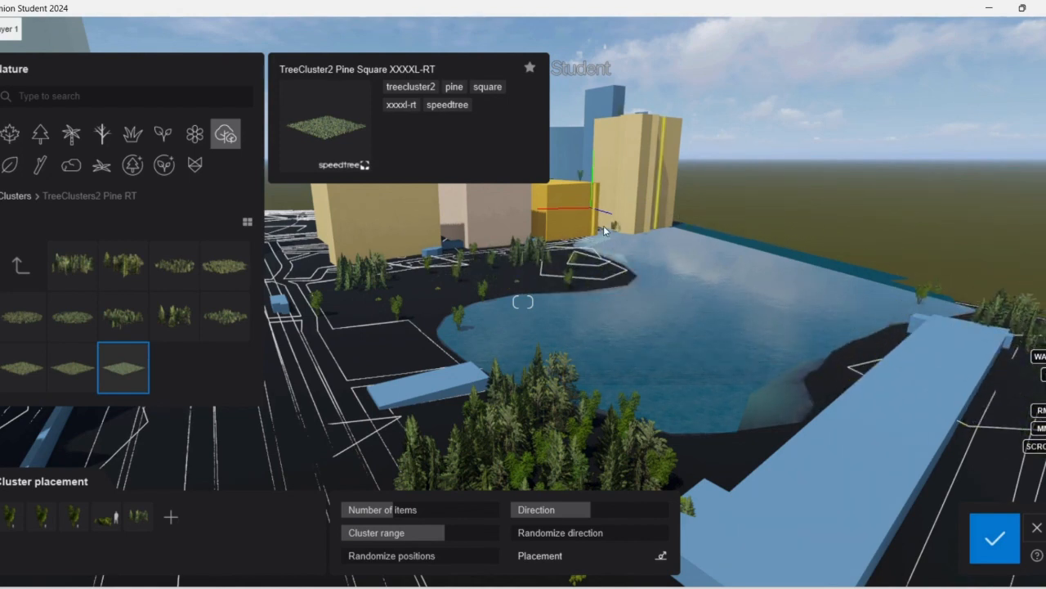
right_drag(676, 311, 547, 305)
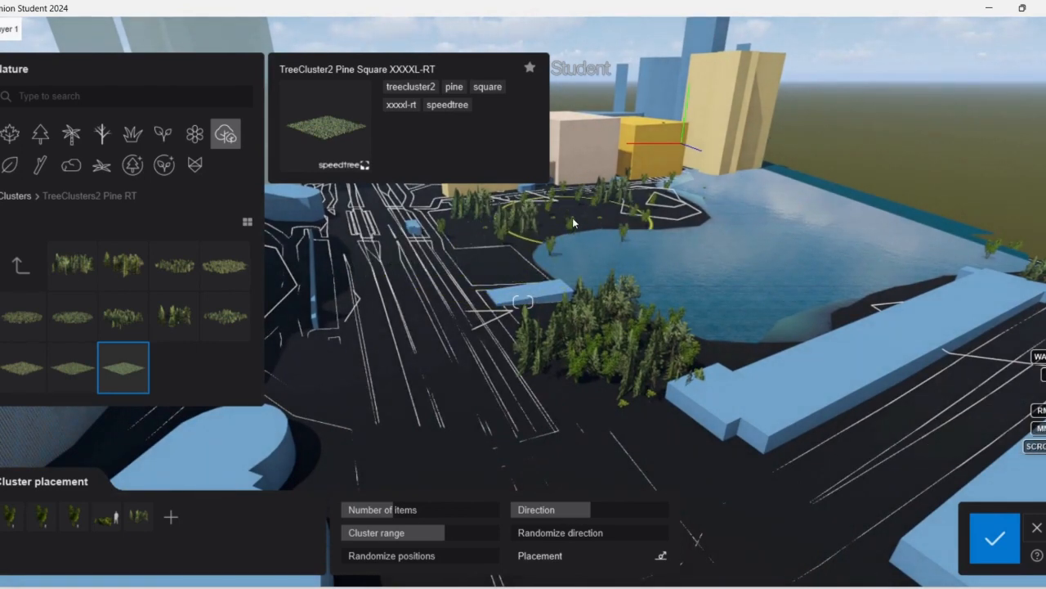
click(992, 544)
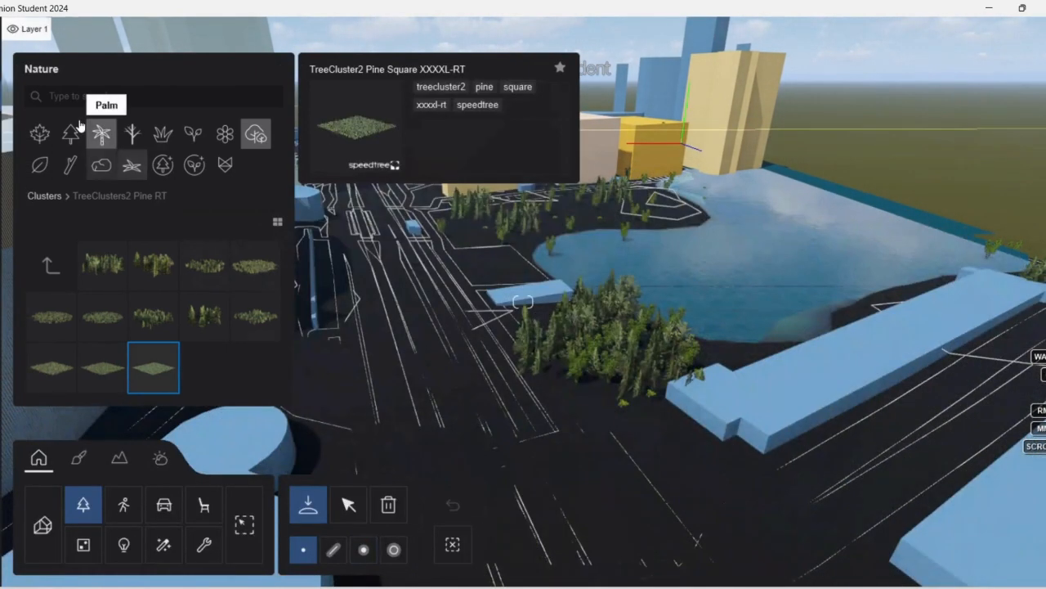
Place two RailCar Passenger 002 trains on the road area beside the near tree cluster
click(164, 504)
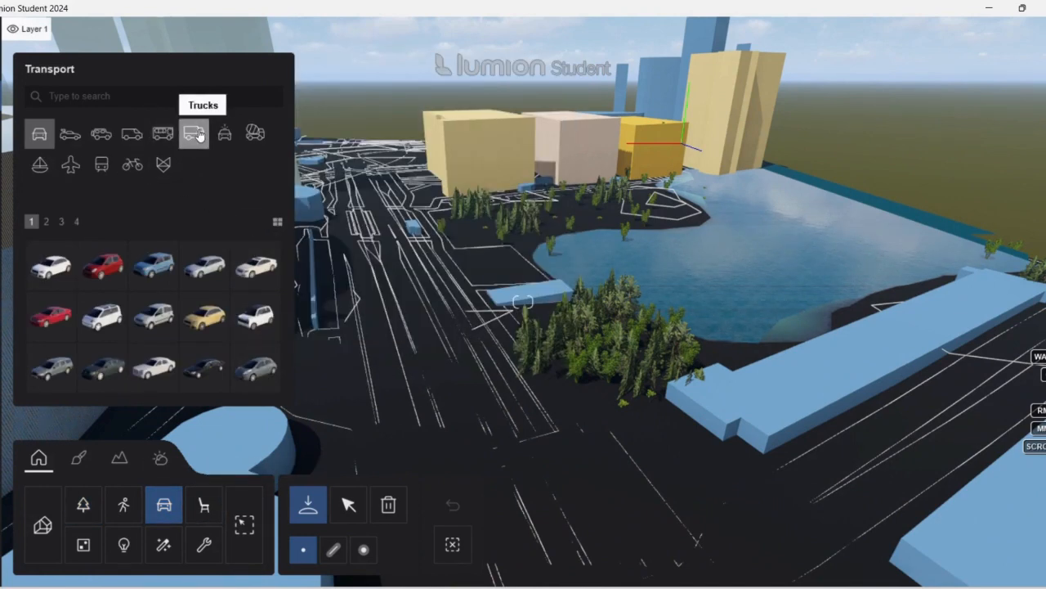
click(102, 164)
mouse_move(207, 328)
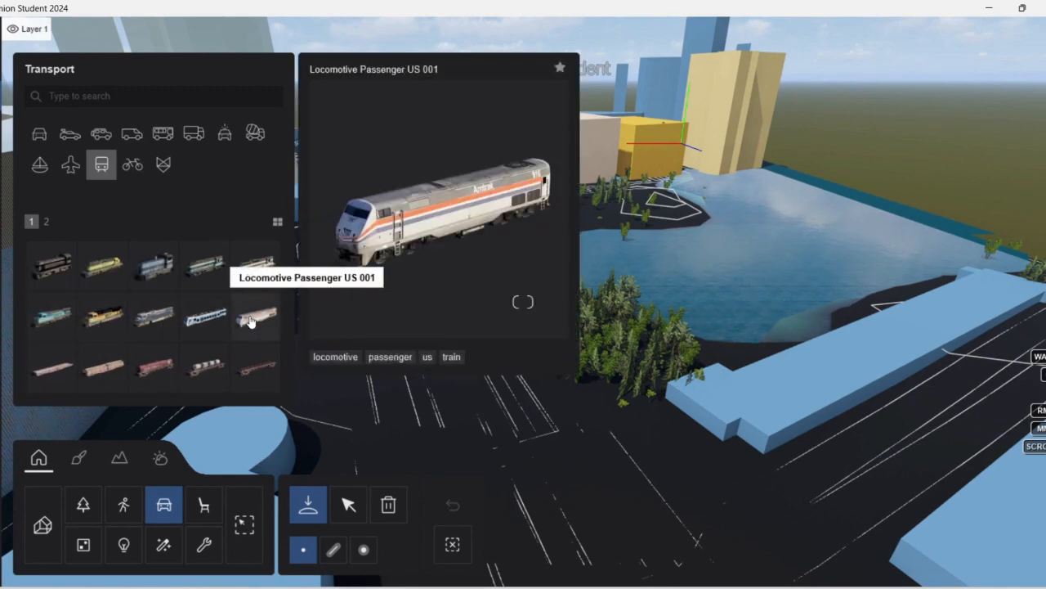
click(47, 221)
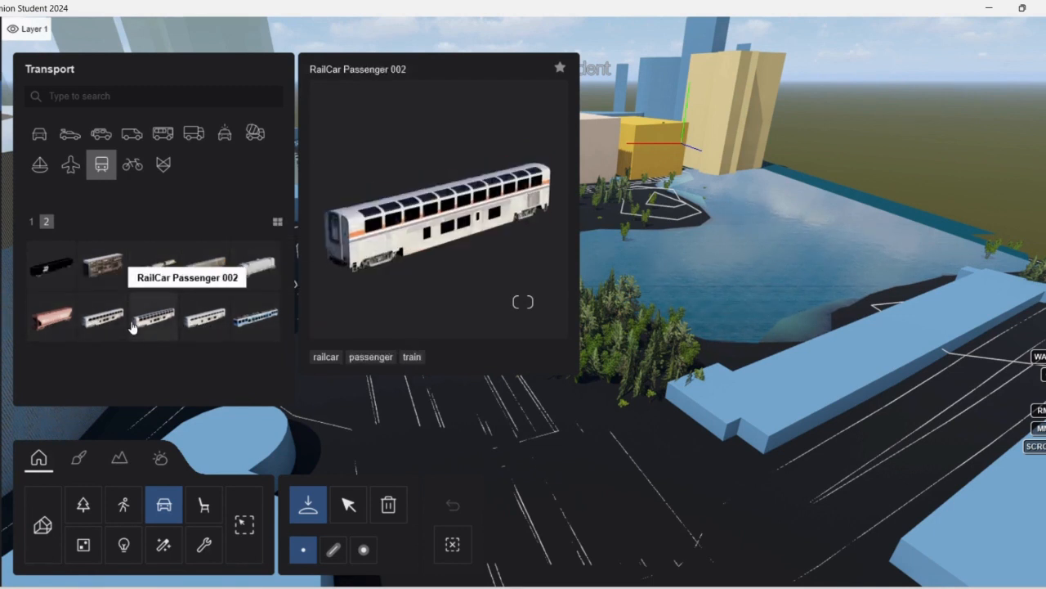
click(165, 334)
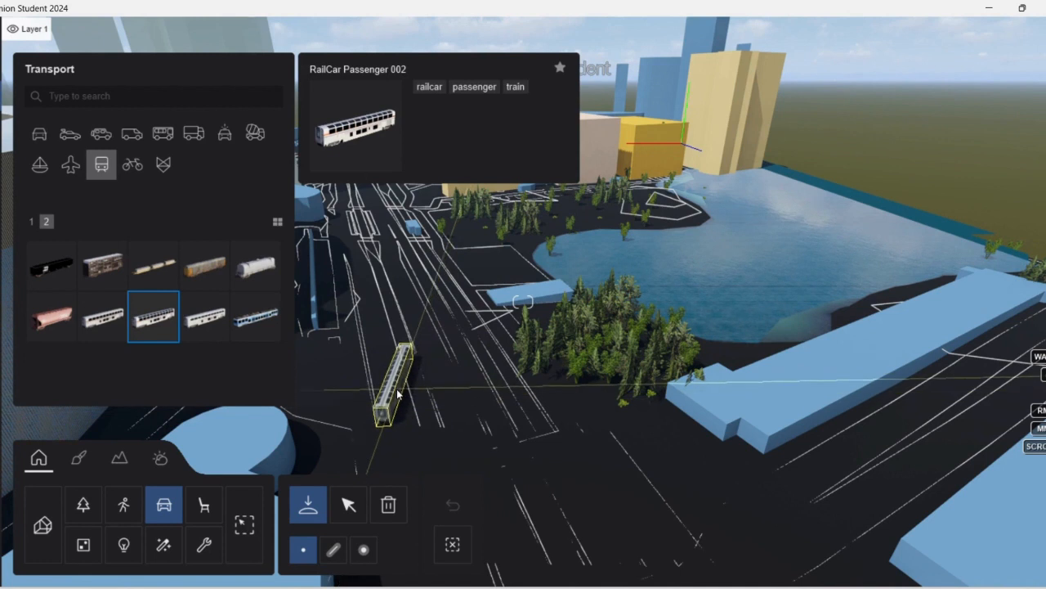
click(393, 392)
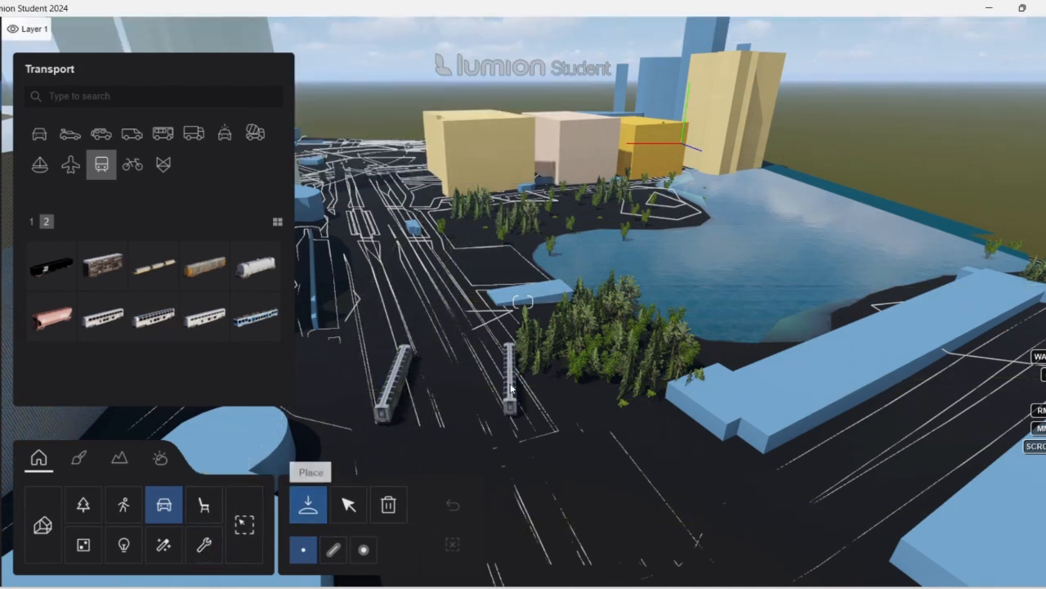
Shift the railcar beside the tree cluster slightly toward the near end of the road
click(349, 506)
click(510, 381)
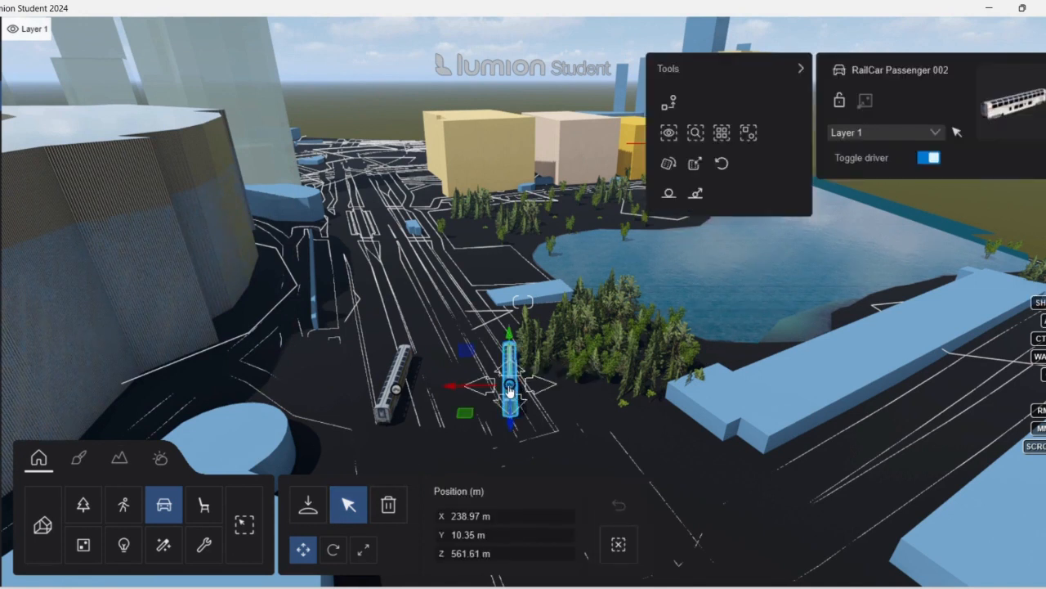
drag(510, 391, 520, 398)
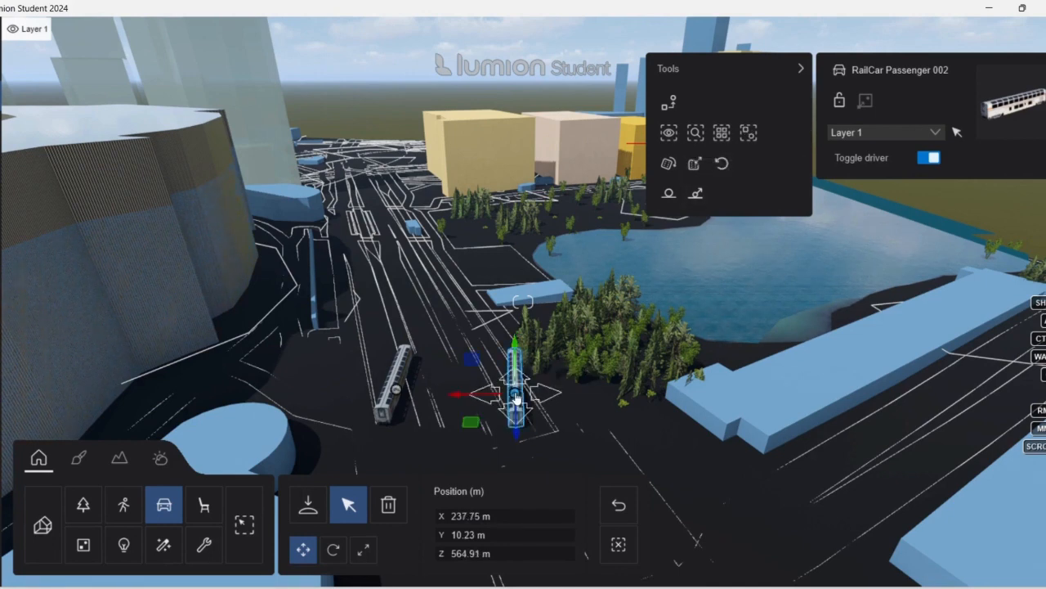
scroll(492, 22, up, 1)
key(r)
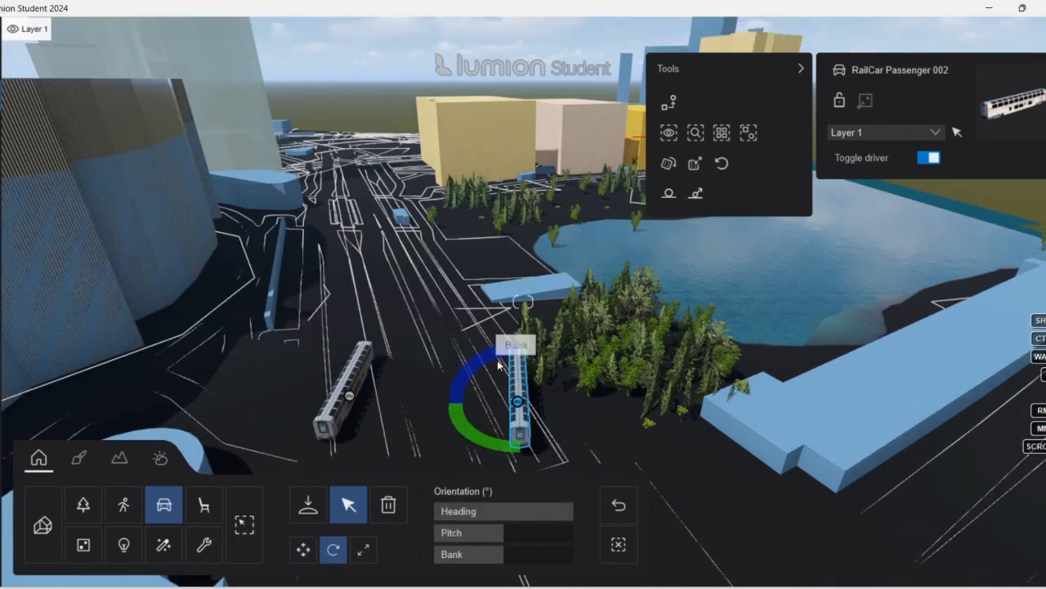
click(349, 398)
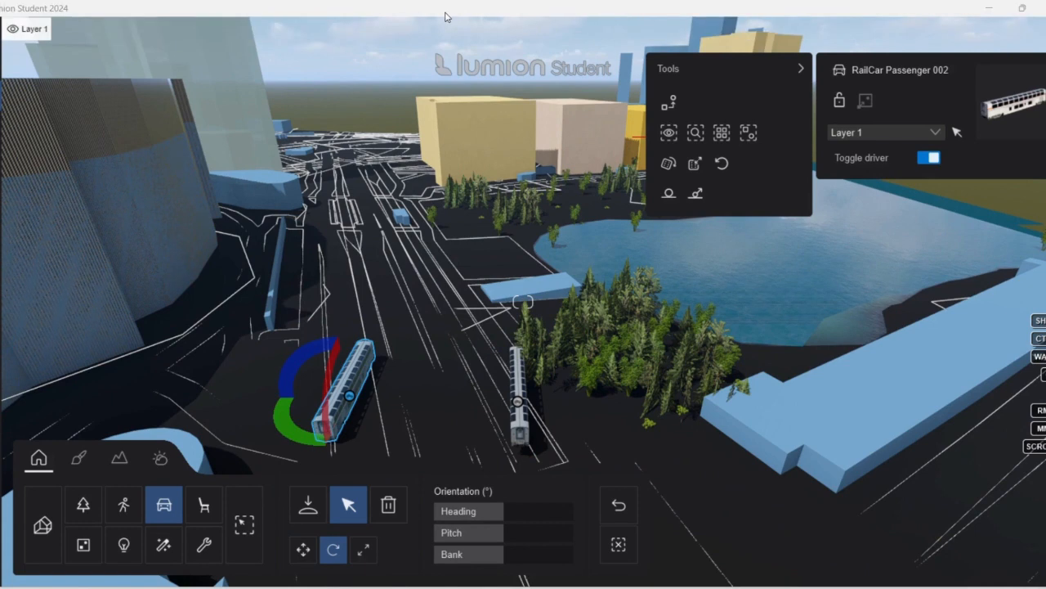
key(Escape)
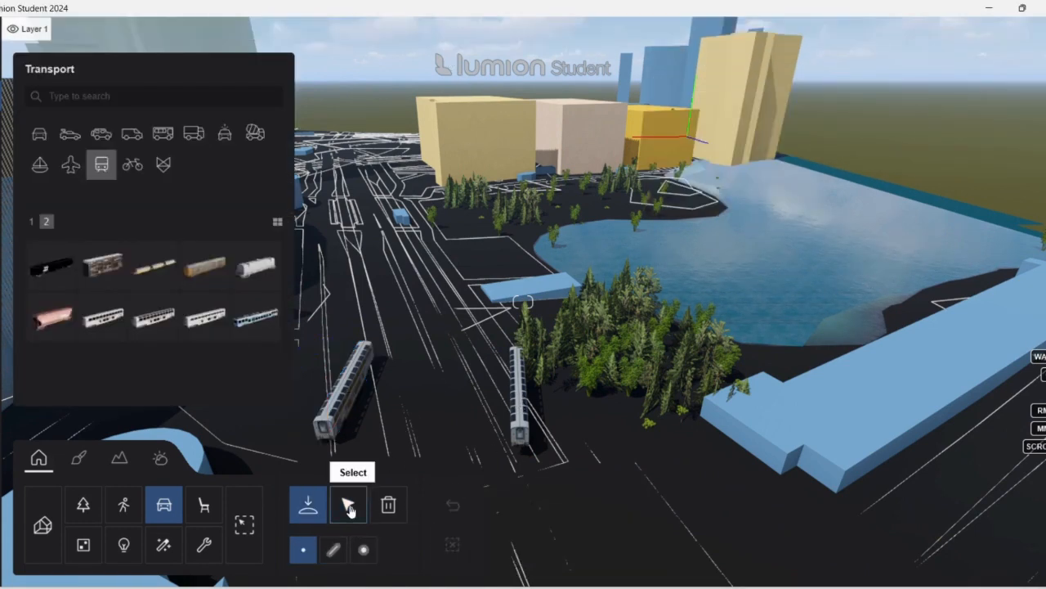
Rotate the railcar beside the tree cluster so that it follows the diagonal road lines
click(350, 509)
click(517, 394)
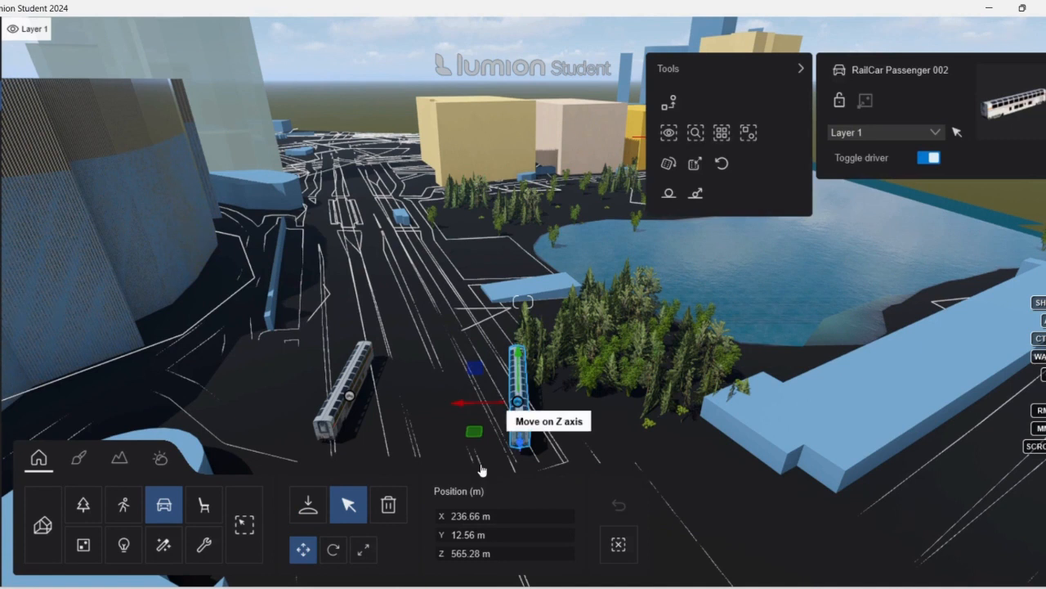
click(333, 550)
drag(518, 401, 552, 456)
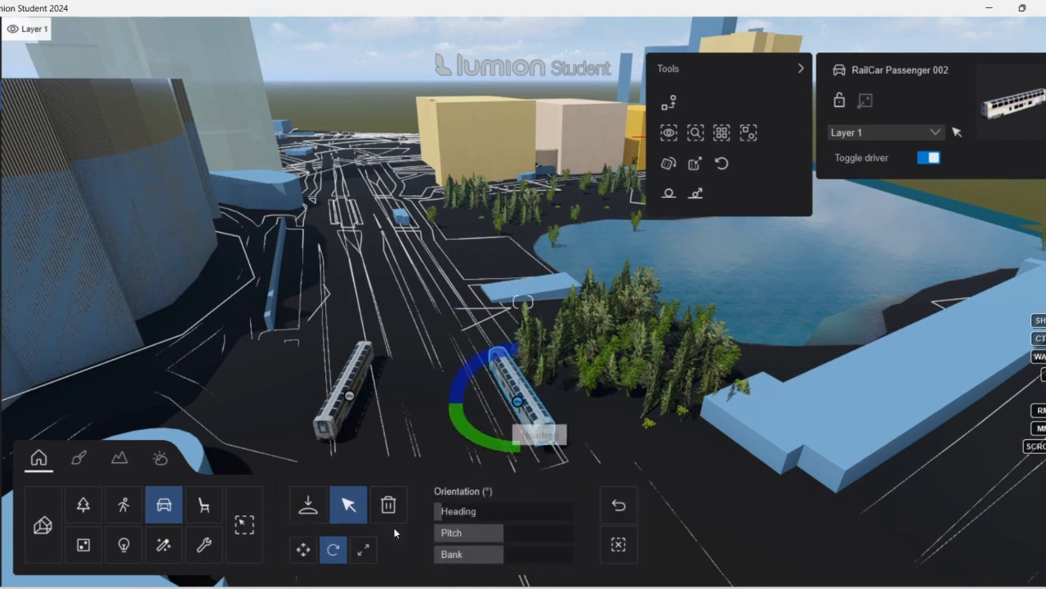
Enlarge the railcar beside the tree cluster and reposition it on the road lines
click(364, 553)
drag(524, 416, 509, 392)
click(302, 550)
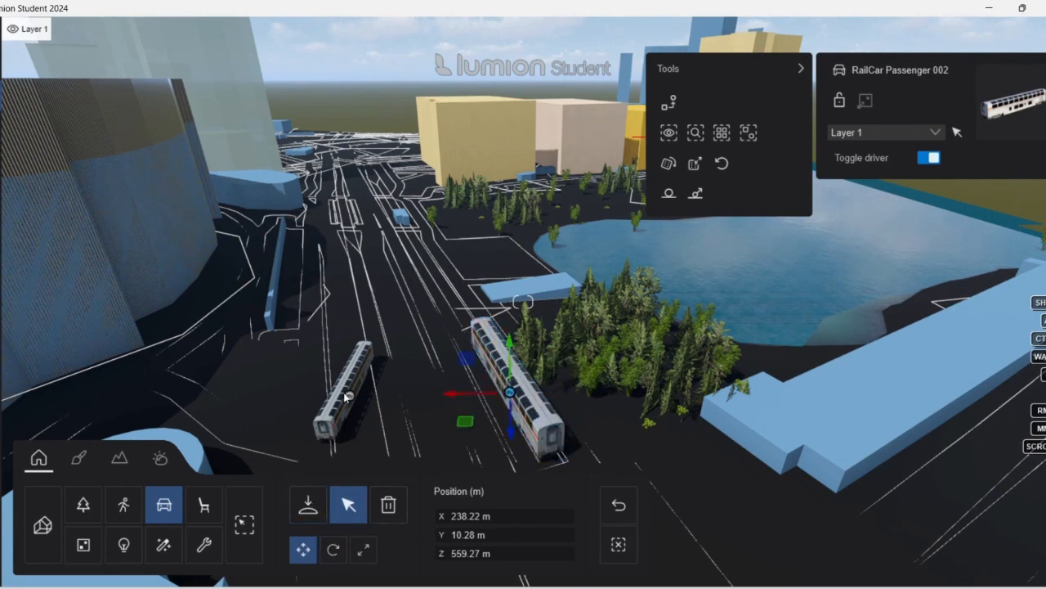
Rotate the other railcar, away from the trees, to run parallel with the road lines
click(347, 397)
click(332, 549)
drag(362, 414, 353, 440)
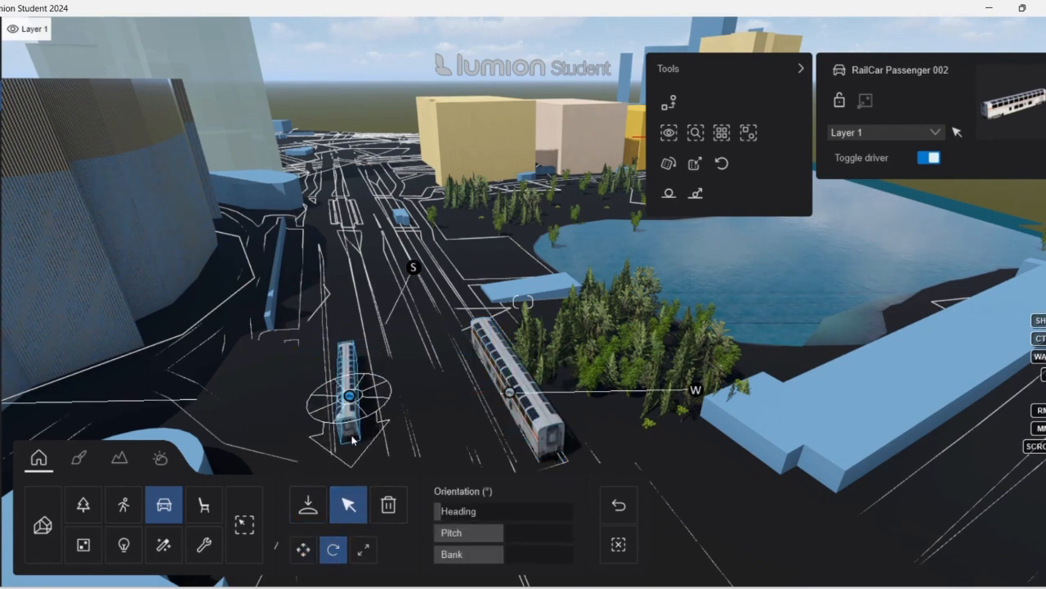
Move the railcar farther from the trees onto the outer road line and enlarge it
click(303, 550)
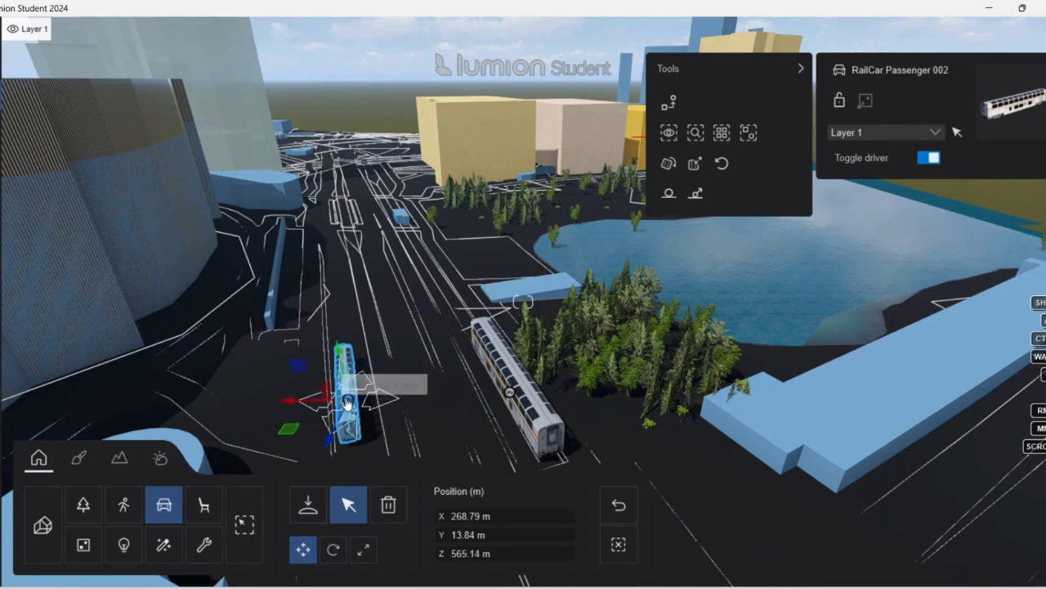
mouse_move(347, 402)
mouse_down()
mouse_move(330, 407)
mouse_move(330, 391)
mouse_move(331, 405)
mouse_up()
click(364, 554)
click(313, 523)
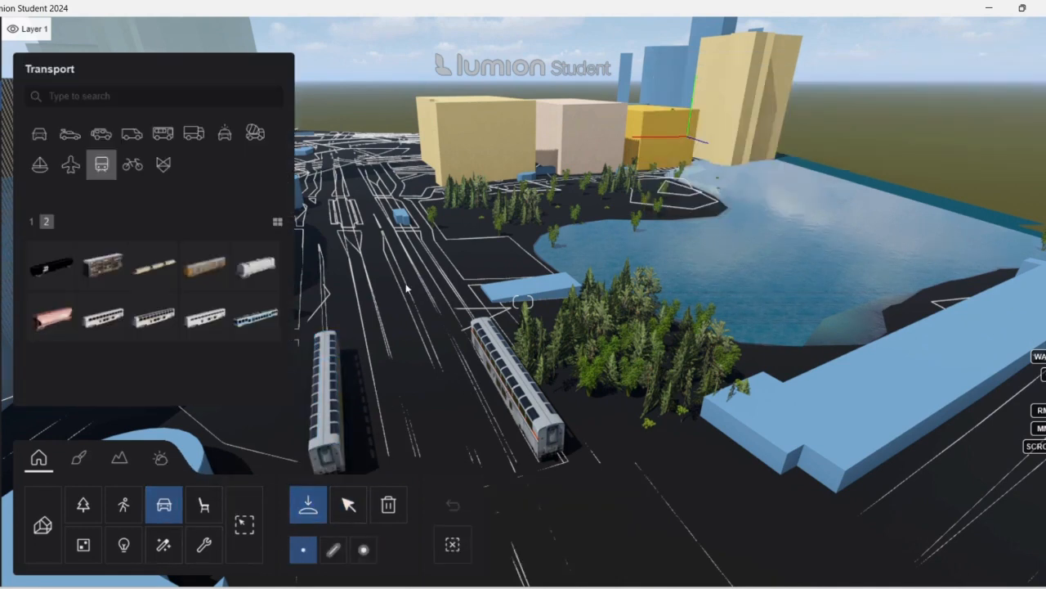
Lay out a line placement of RailCar Passenger 004 along the road toward the distant junction
mouse_move(264, 317)
click(410, 296)
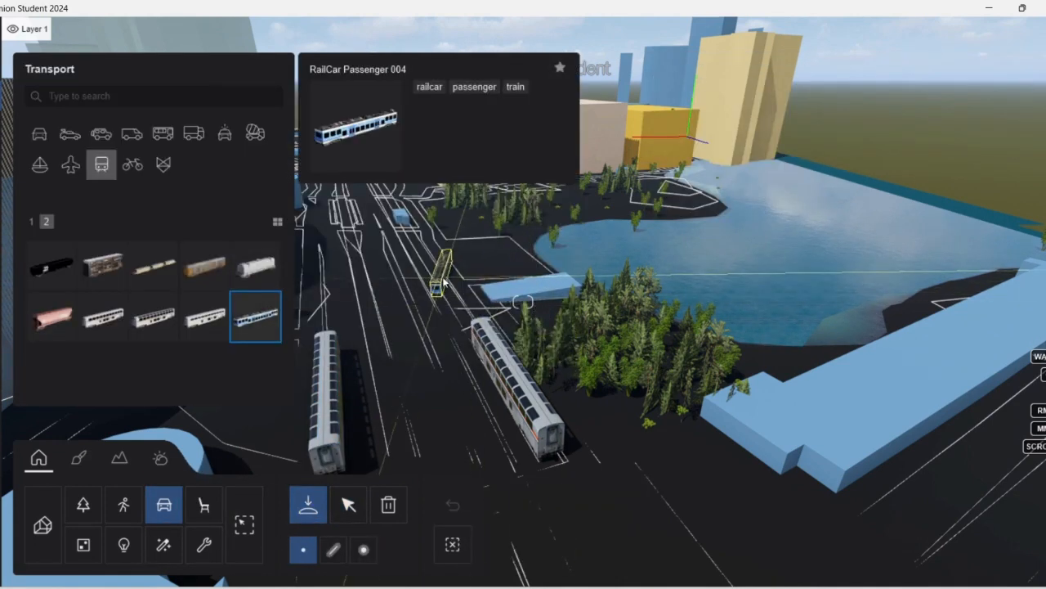
click(334, 554)
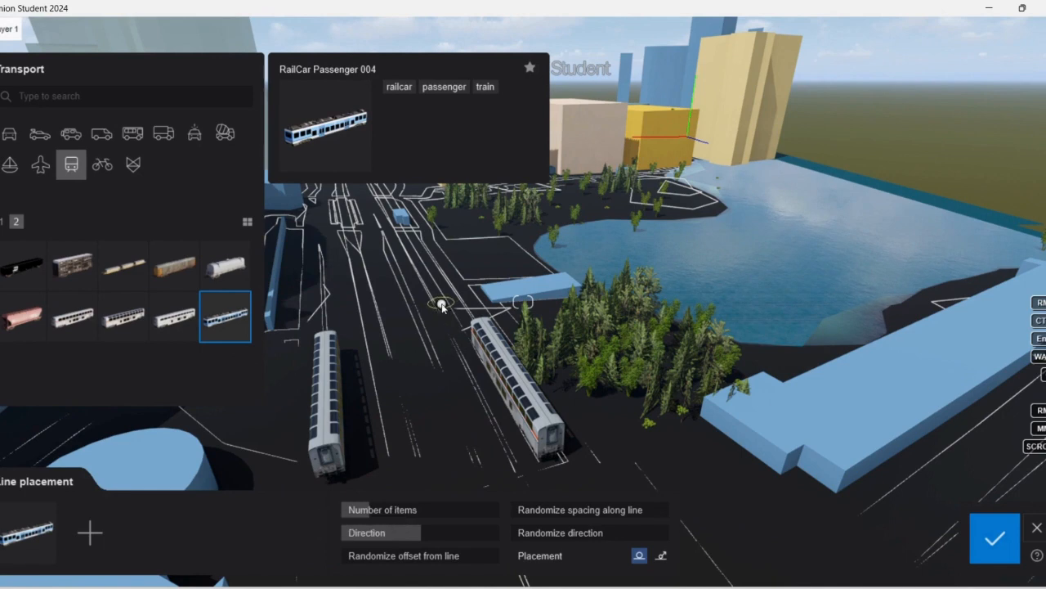
right_drag(381, 269, 426, 255)
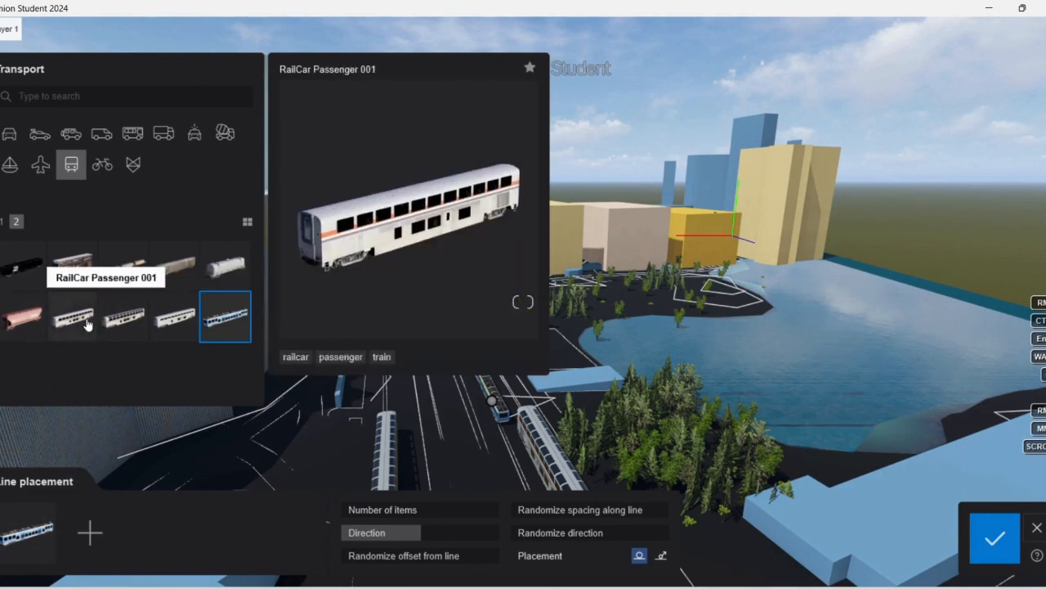
Adjust the randomized direction and spacing along the line, and finish placing the RailCar Passenger 004 line
click(174, 318)
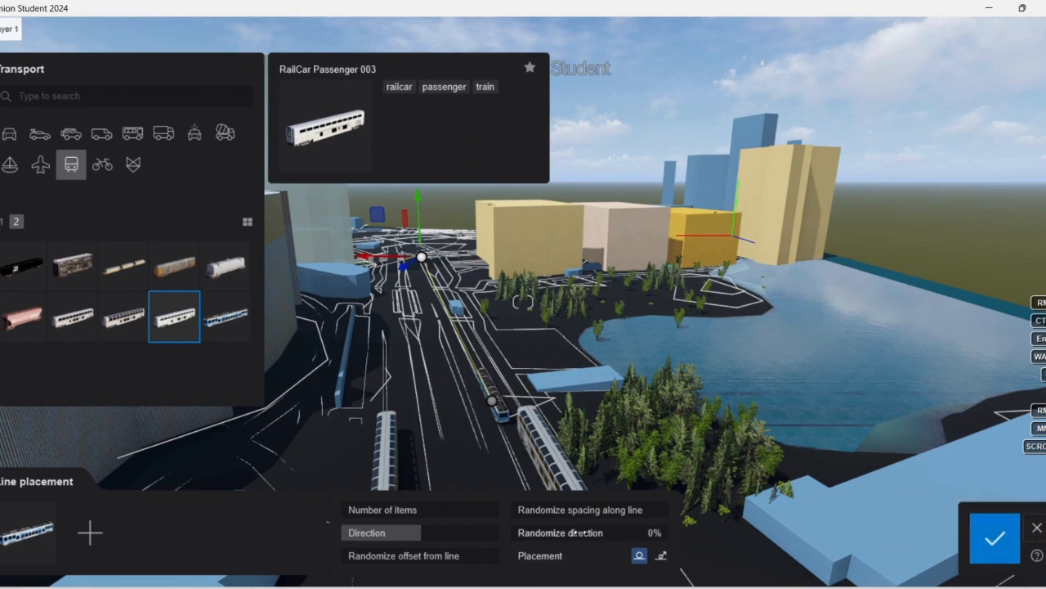
drag(576, 532, 529, 534)
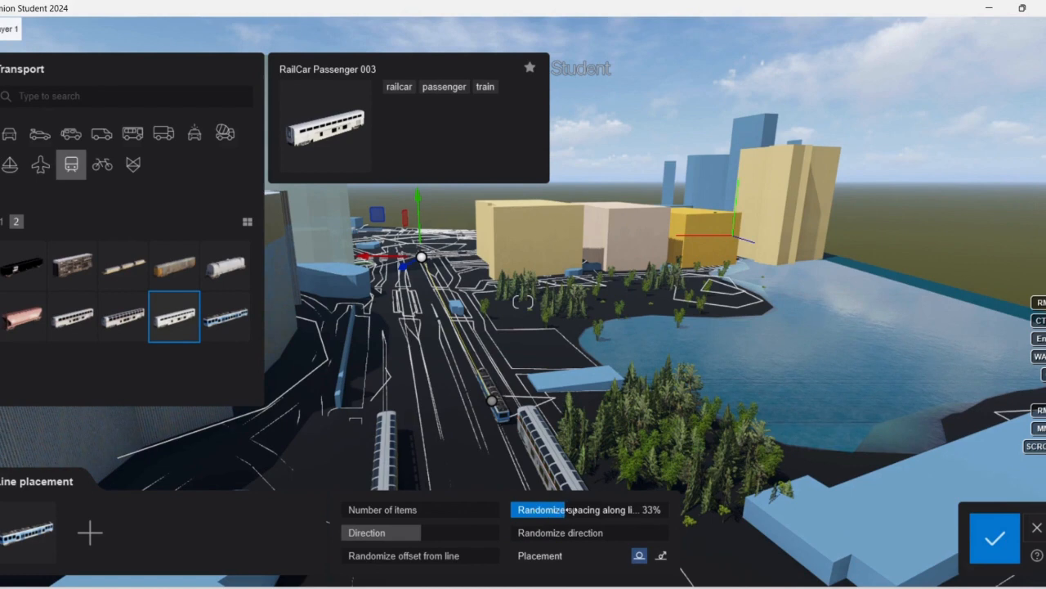
click(991, 533)
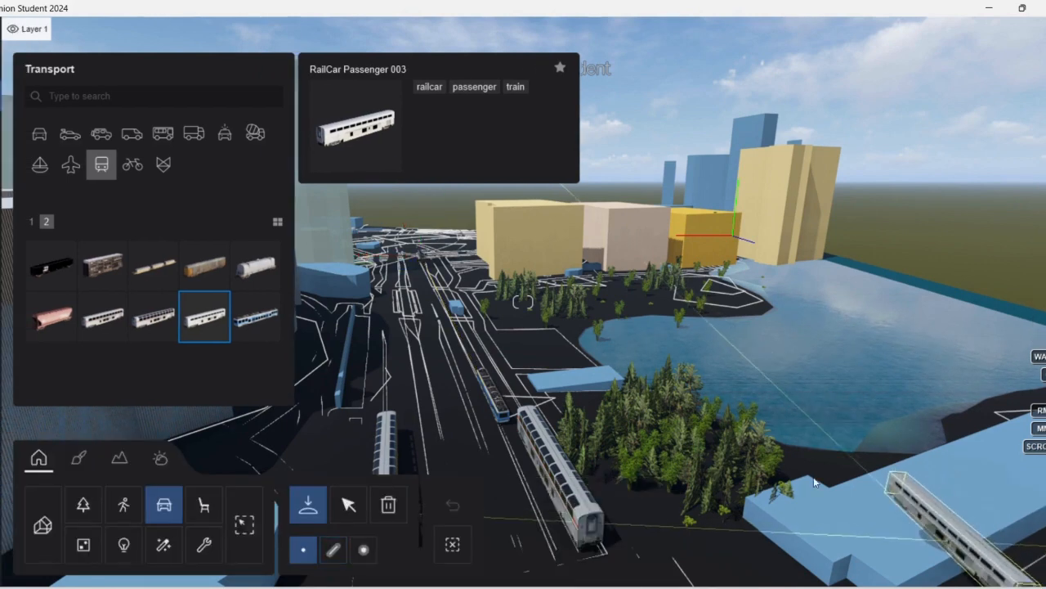
Enlarge the nearer blue RailCar Passenger 004 to match the other trains on the road
click(348, 504)
click(485, 426)
click(486, 427)
key(l)
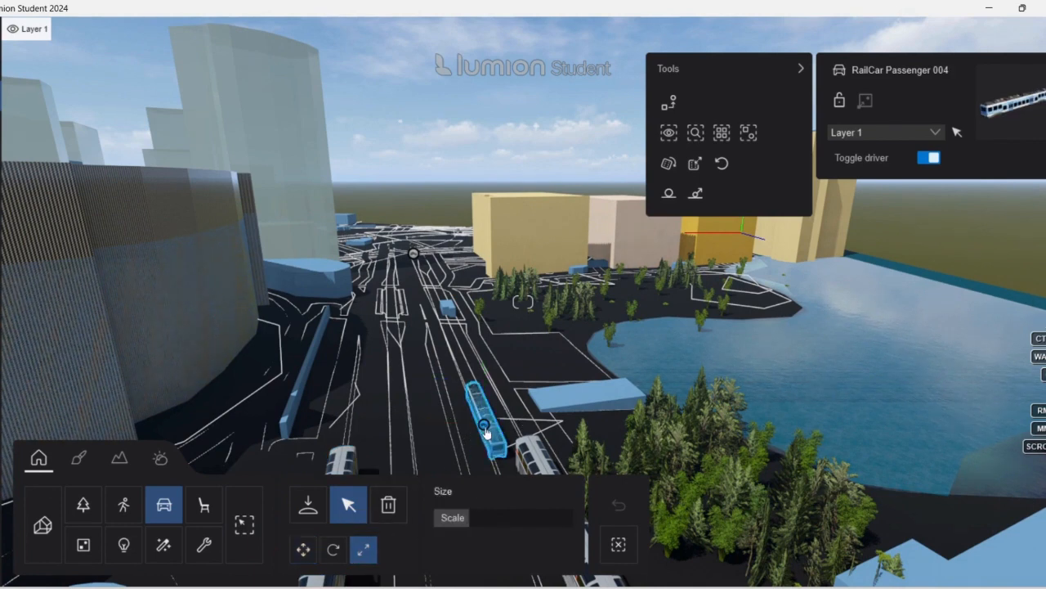
Move the enlarged blue railcar farther up the road and bring the distant RailCar Passenger 004 in next to it
click(414, 253)
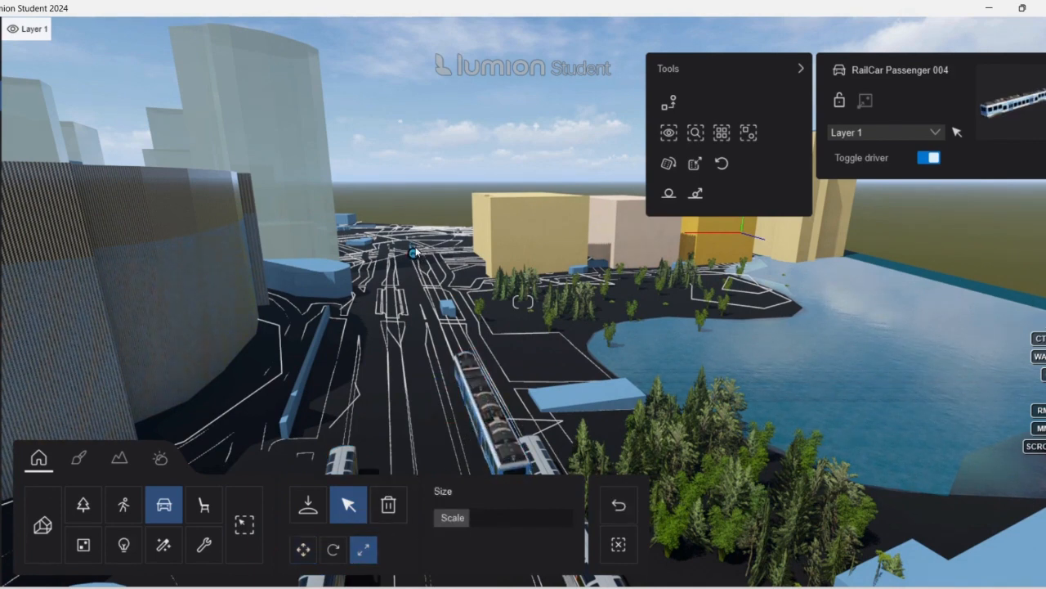
click(303, 549)
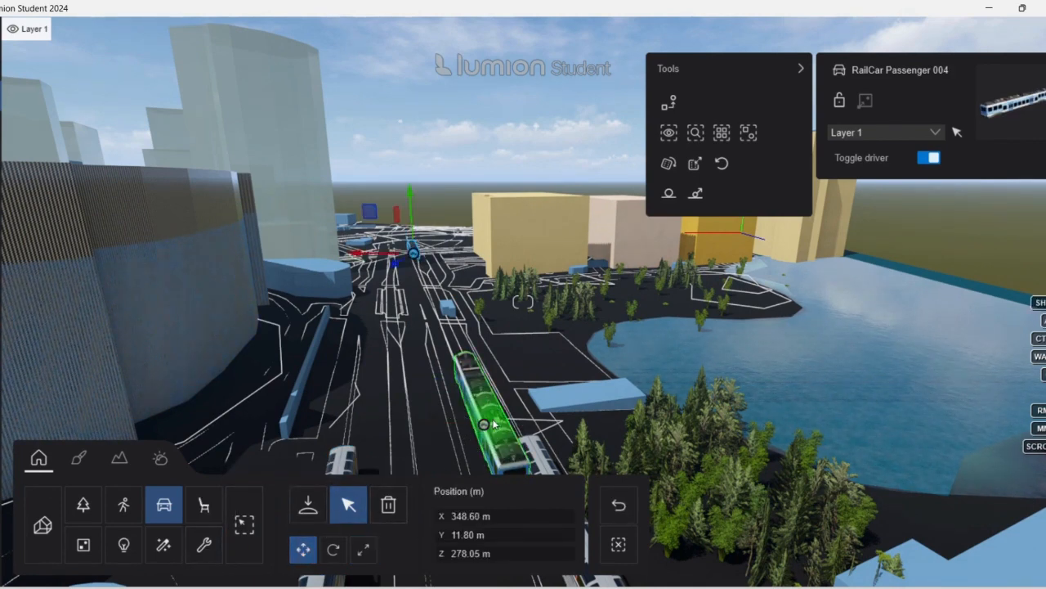
click(468, 384)
drag(468, 384, 479, 332)
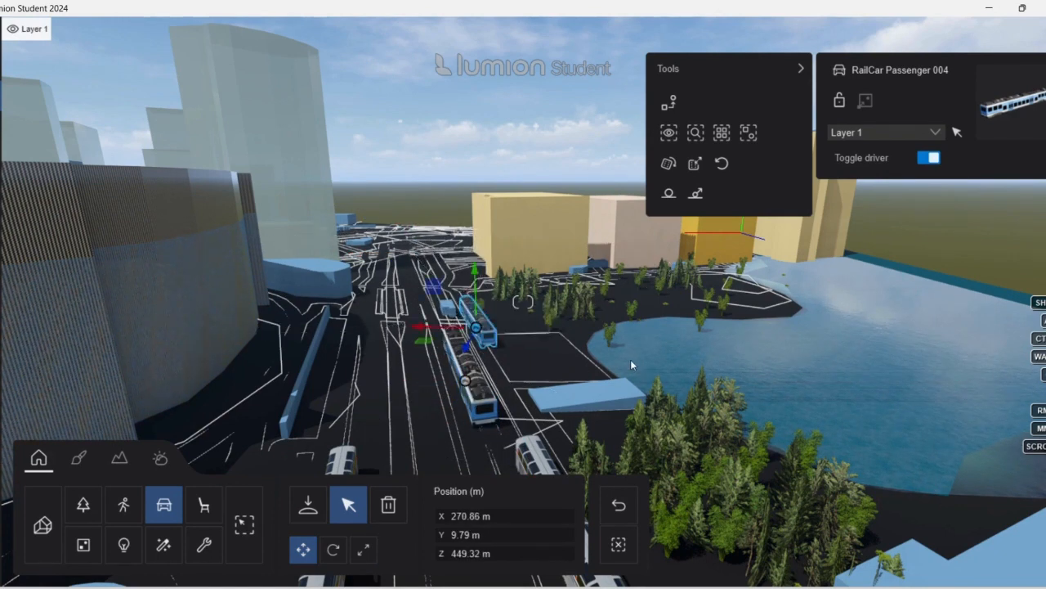
Lay out a line placement for people across the open ground between the trains and the lake
scroll(630, 365, down, 2)
right_drag(594, 425, 637, 443)
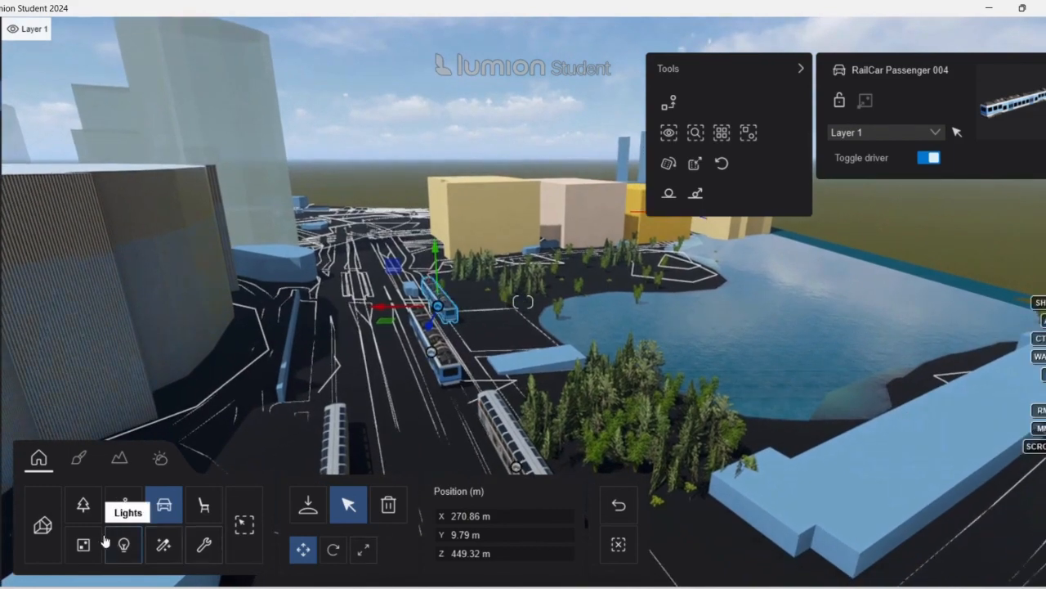
click(123, 504)
key(w)
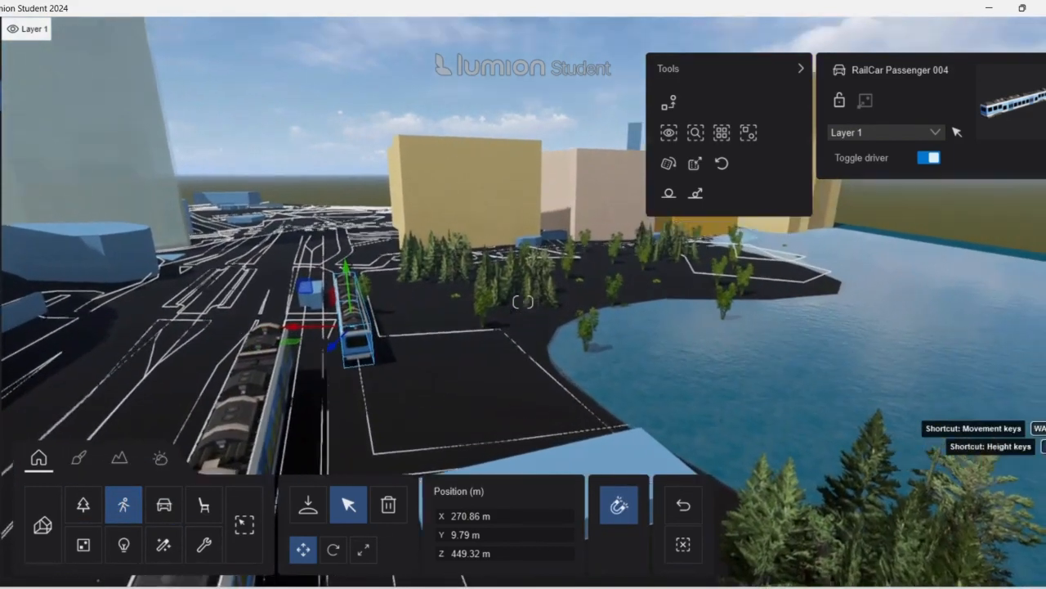
right_drag(438, 393, 484, 355)
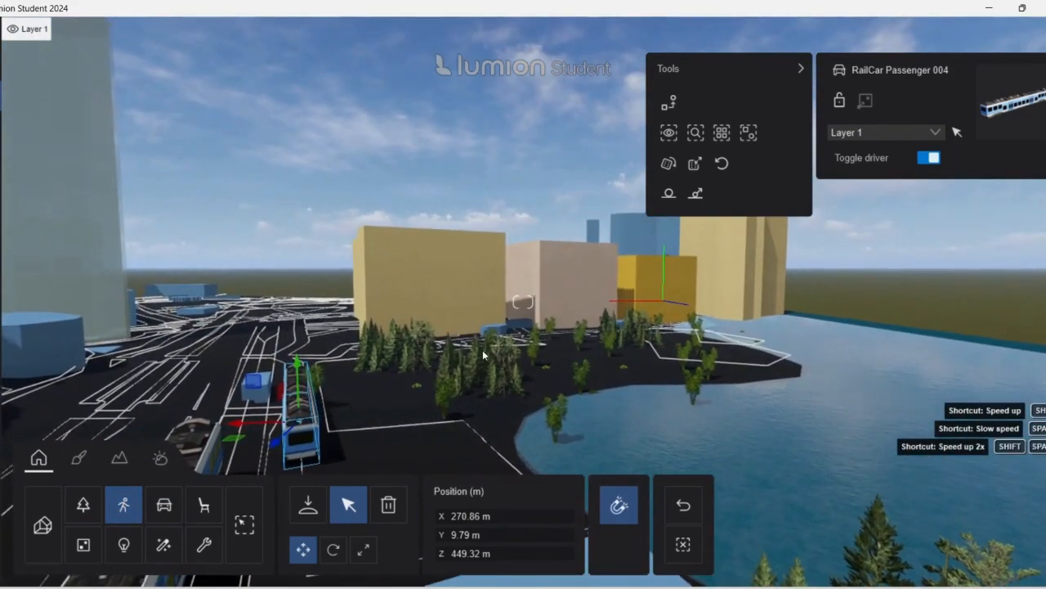
key(w)
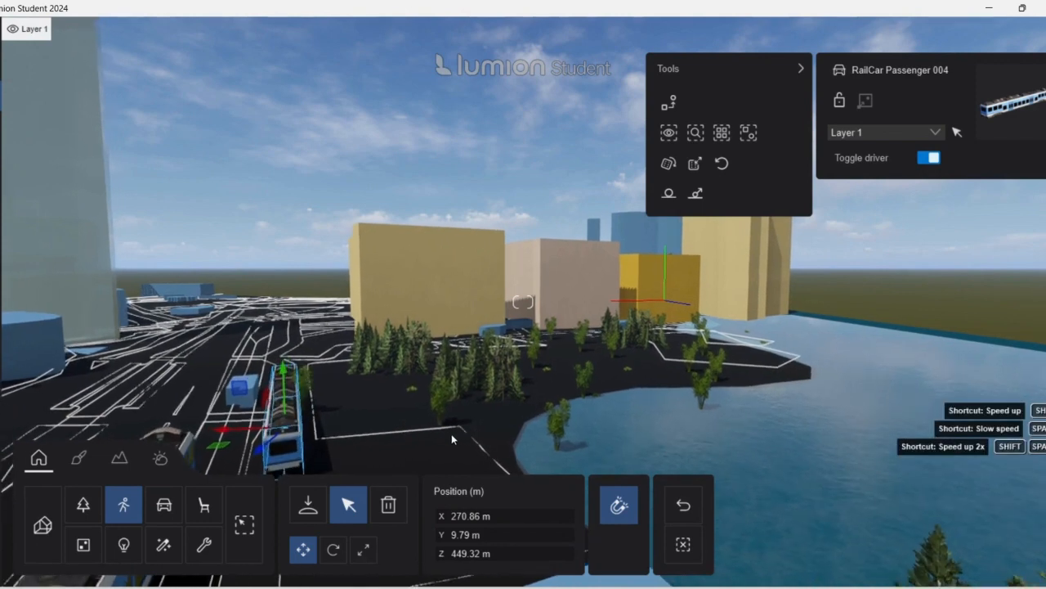
key(e)
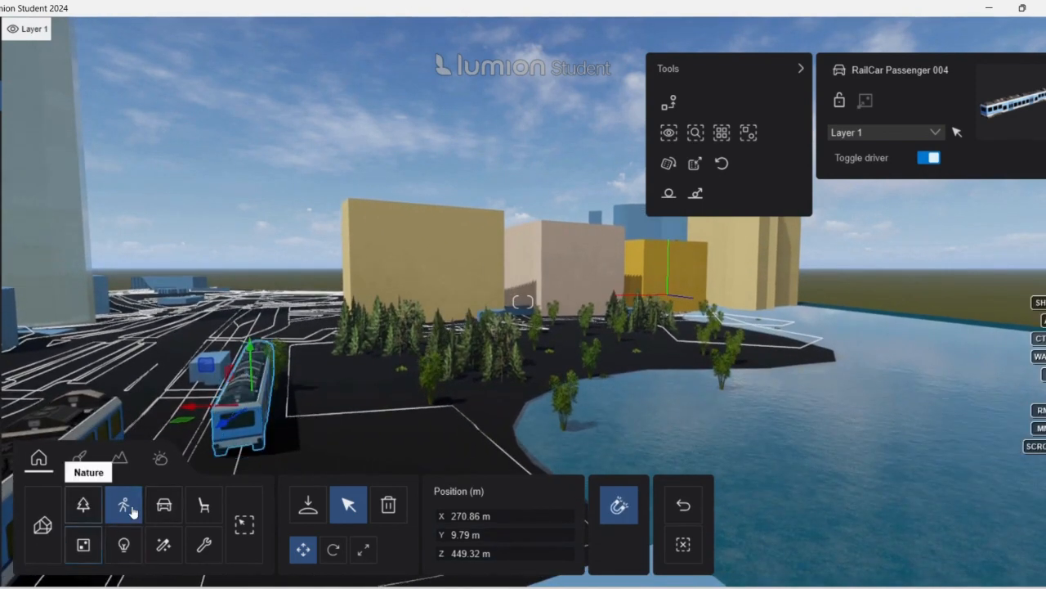
click(308, 503)
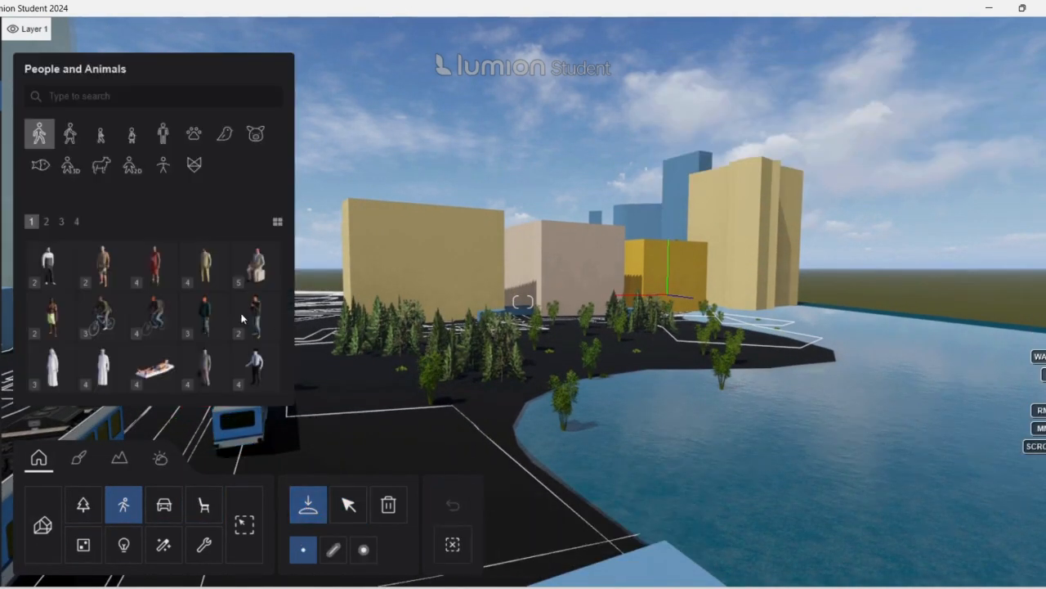
mouse_move(211, 317)
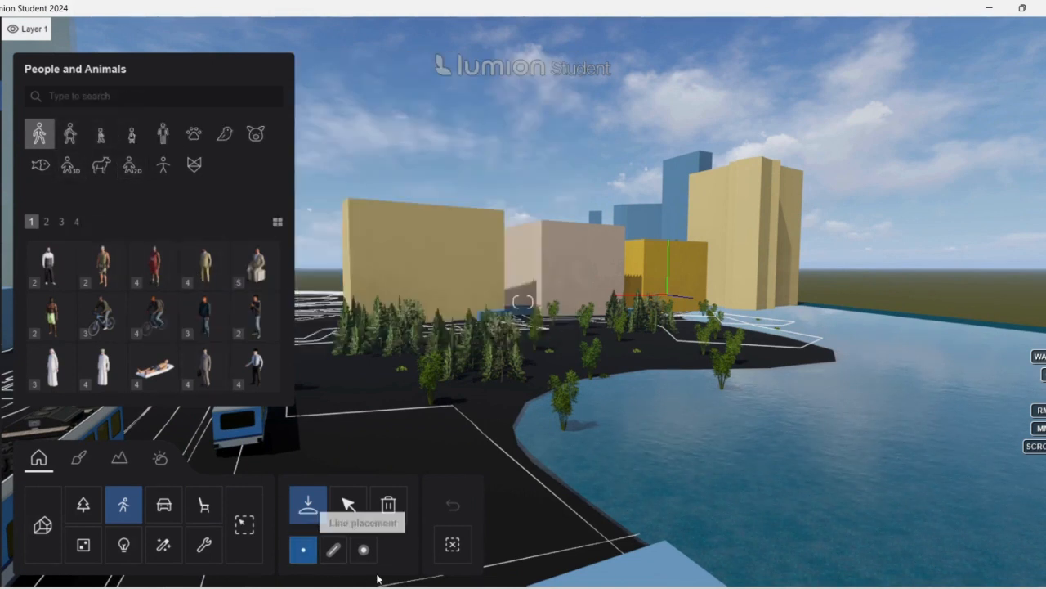
click(333, 552)
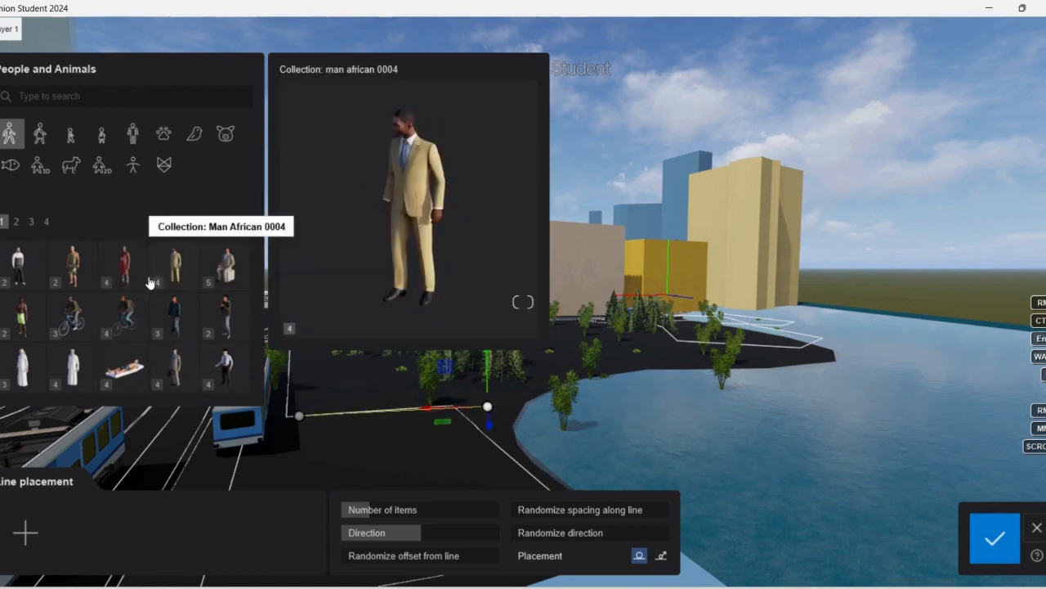
Fill the line placement with several Man African 0002 Walk figures
click(64, 268)
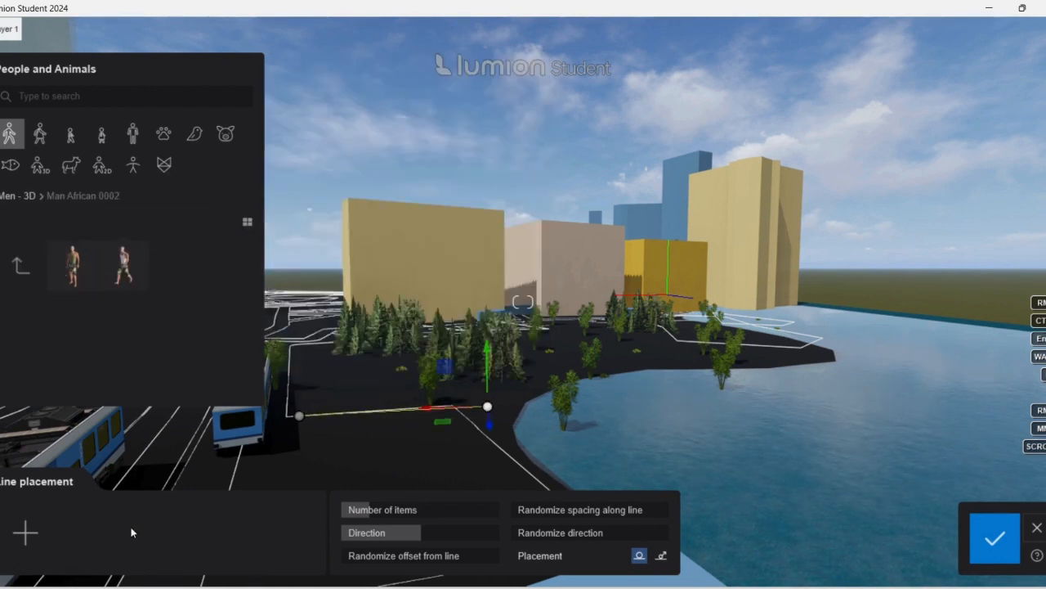
click(122, 266)
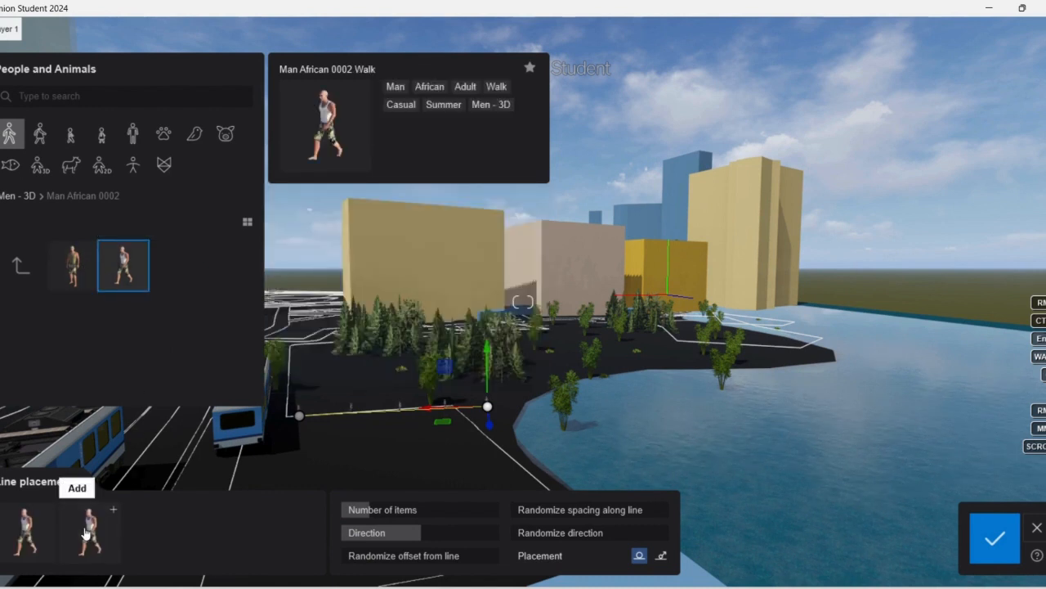
click(21, 264)
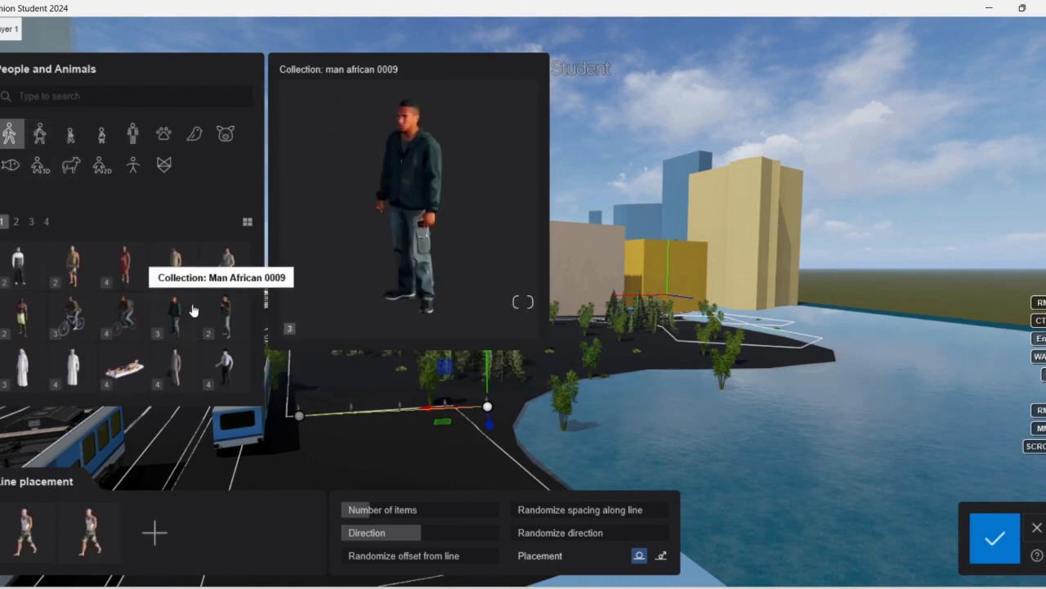
mouse_move(174, 374)
click(224, 368)
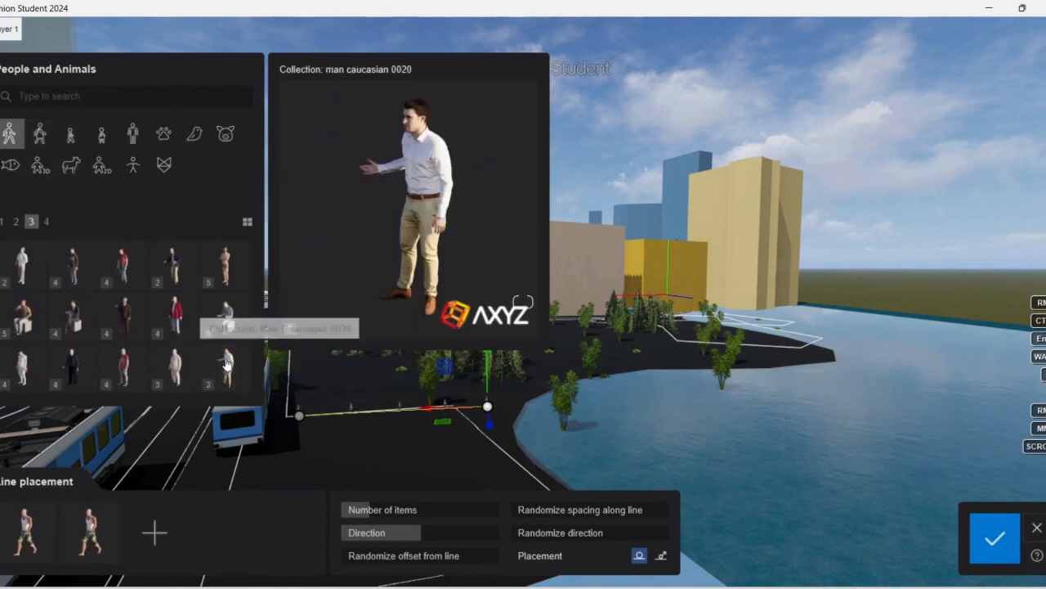
click(155, 535)
Add Woman Asian 0001 Idle to the line's item mix in place of the extra walking man
click(40, 133)
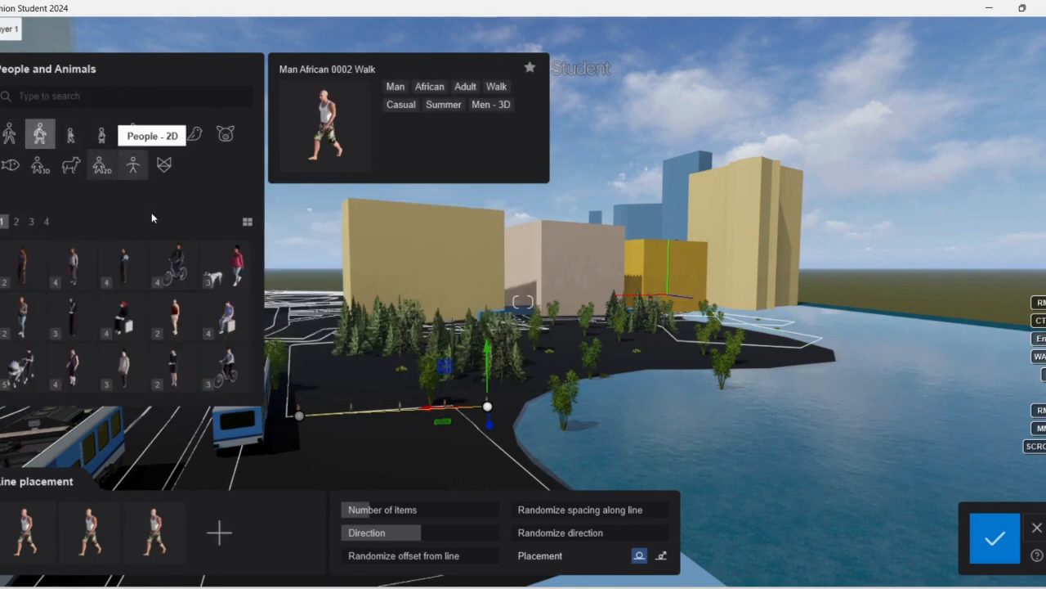
click(185, 327)
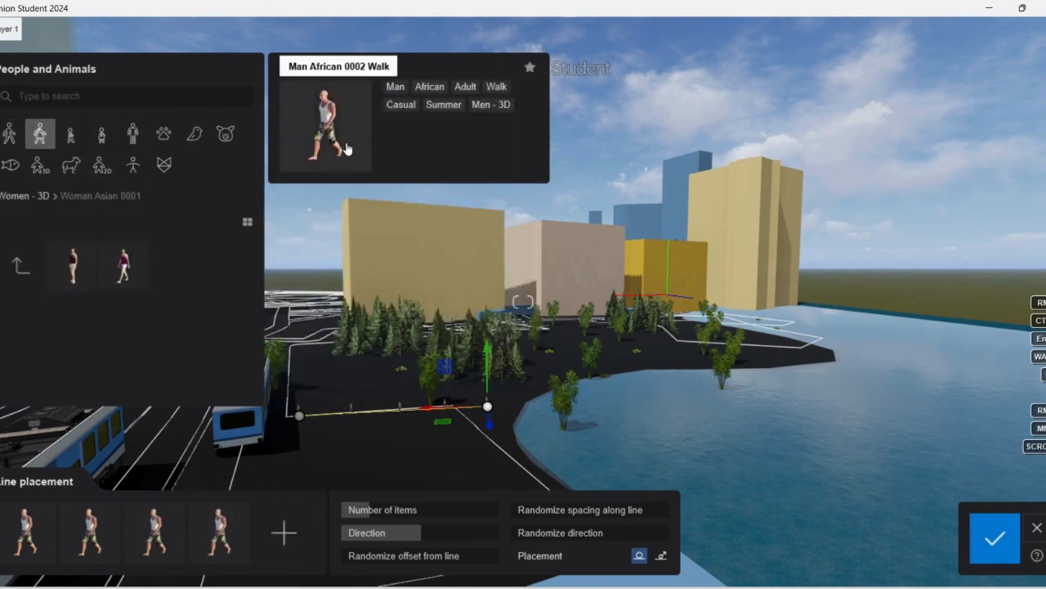
click(123, 264)
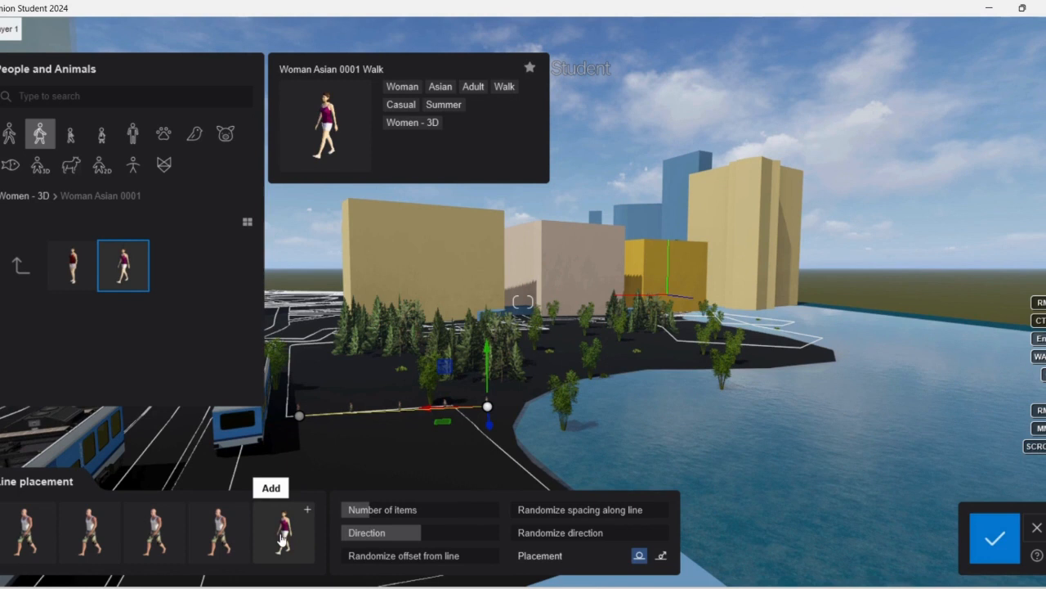
double_click(219, 532)
click(80, 277)
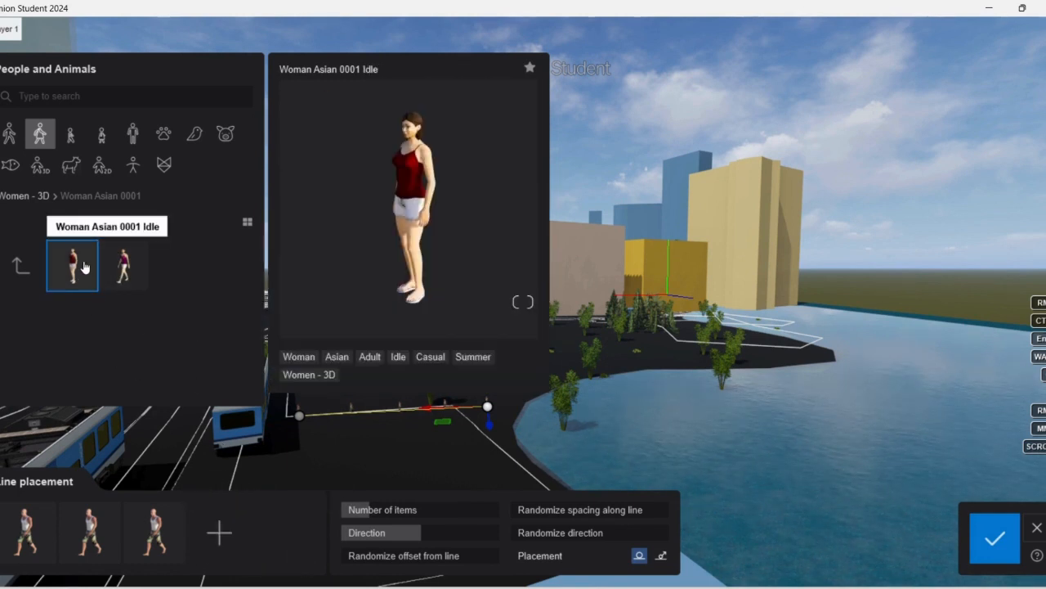
click(219, 531)
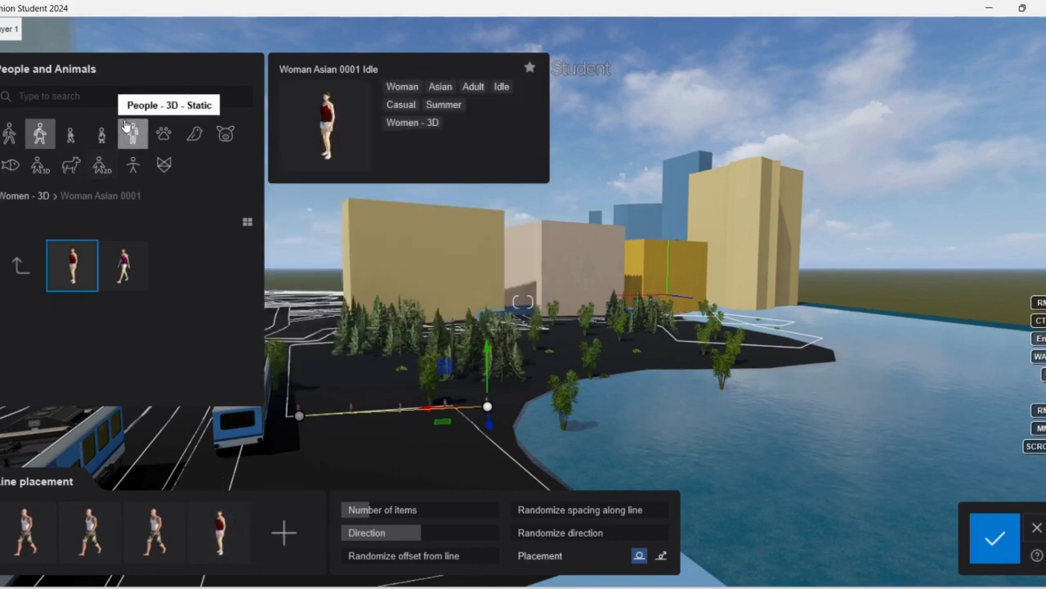
Add Boy Caucasian 002 ComicBook to the line with more items and full random offset, and remove one duplicate walking man
click(70, 133)
click(86, 276)
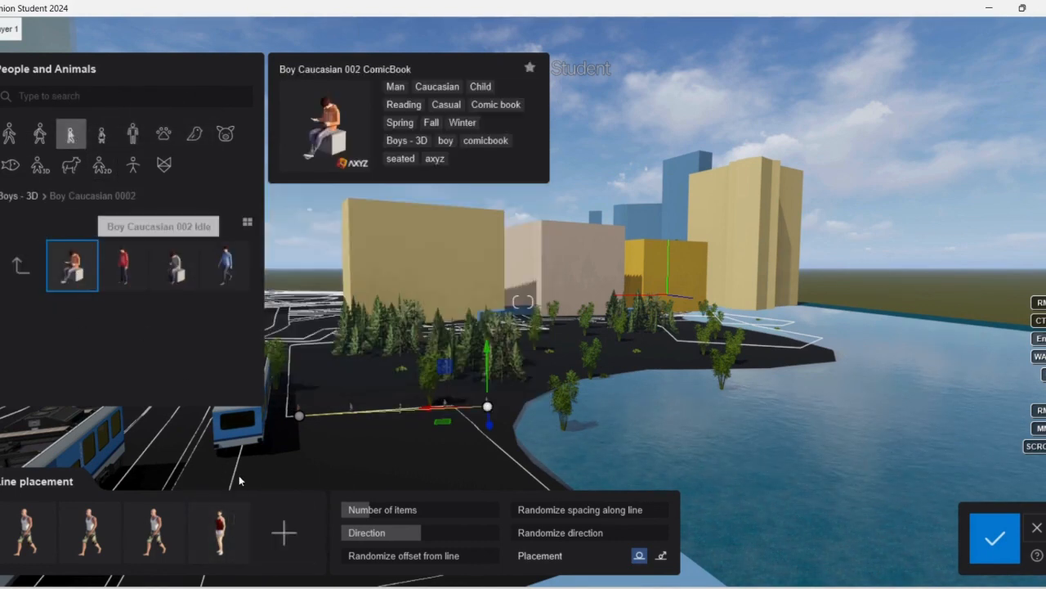
click(296, 541)
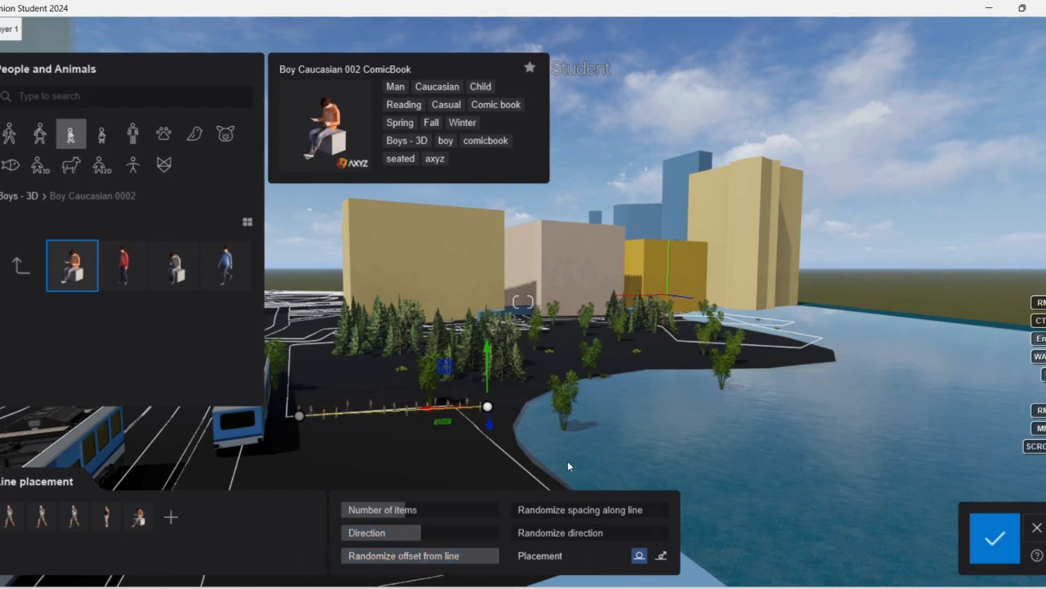
key(w)
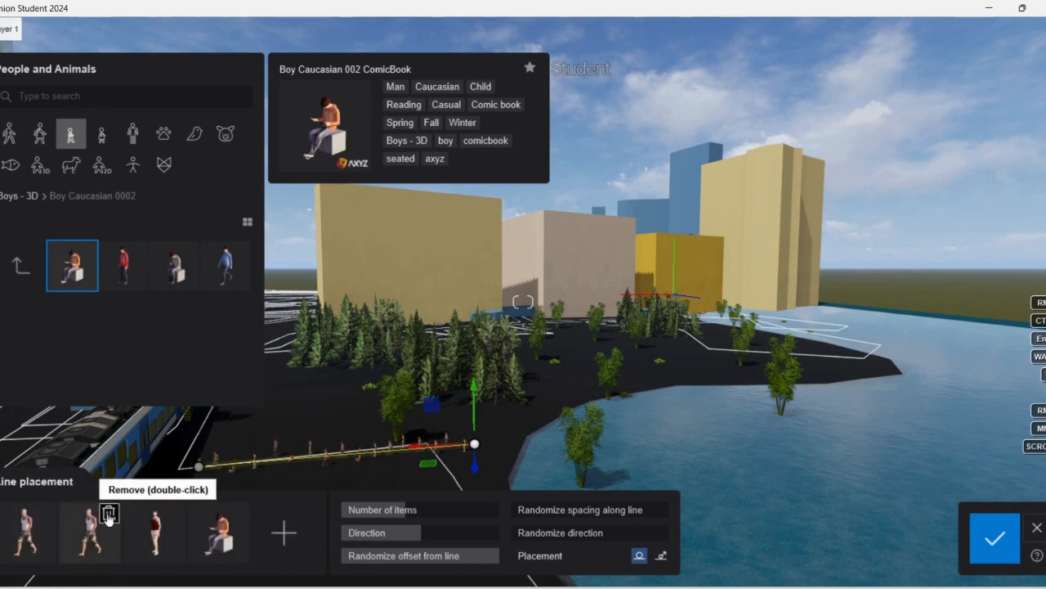
click(110, 547)
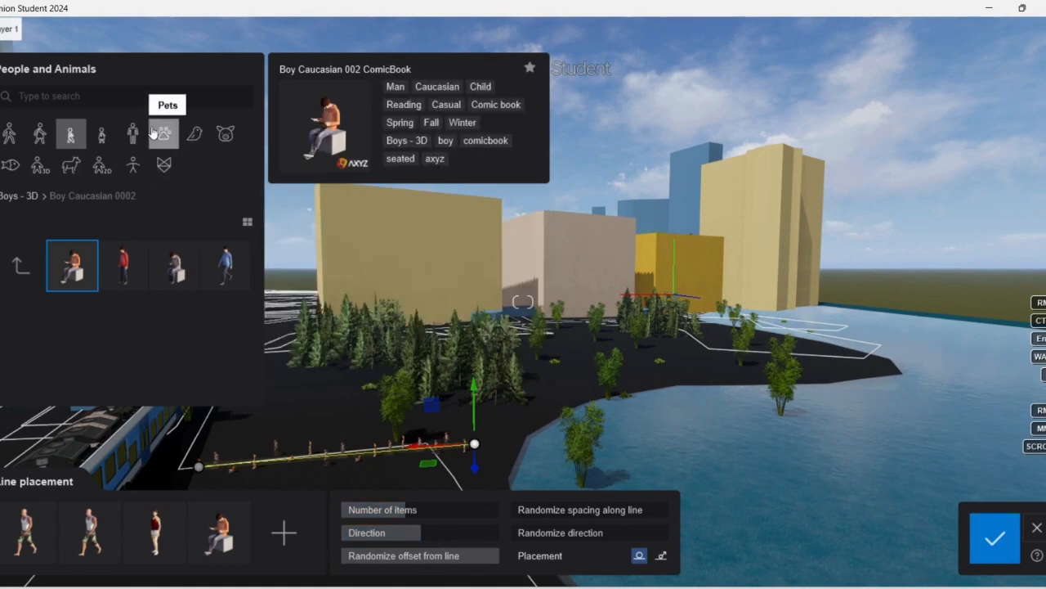
Add Dog 0002 Walk to the line's item mix and finish the line placement
click(154, 133)
mouse_move(112, 280)
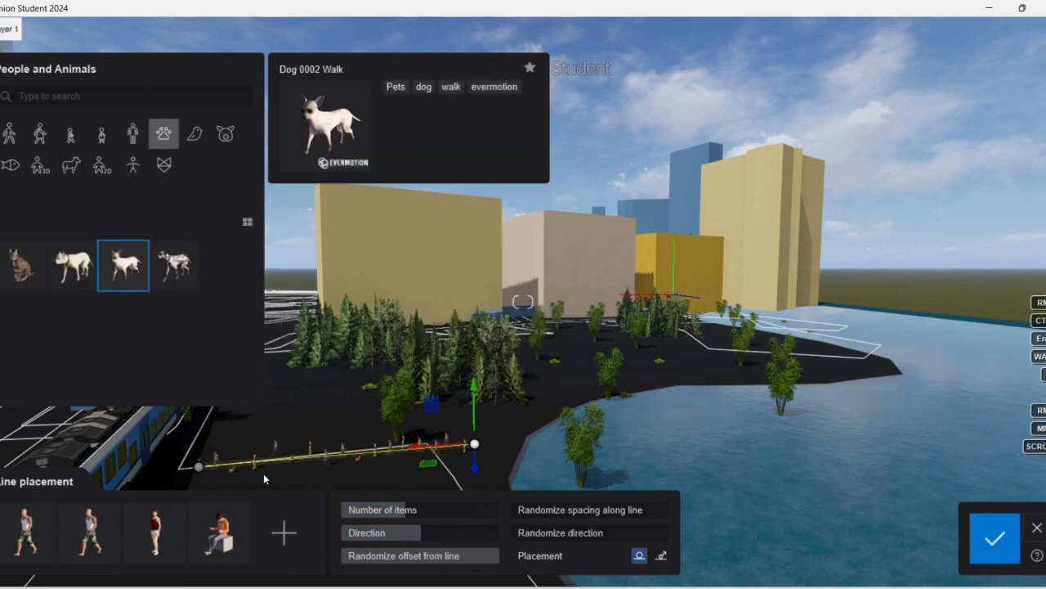
click(285, 532)
click(101, 135)
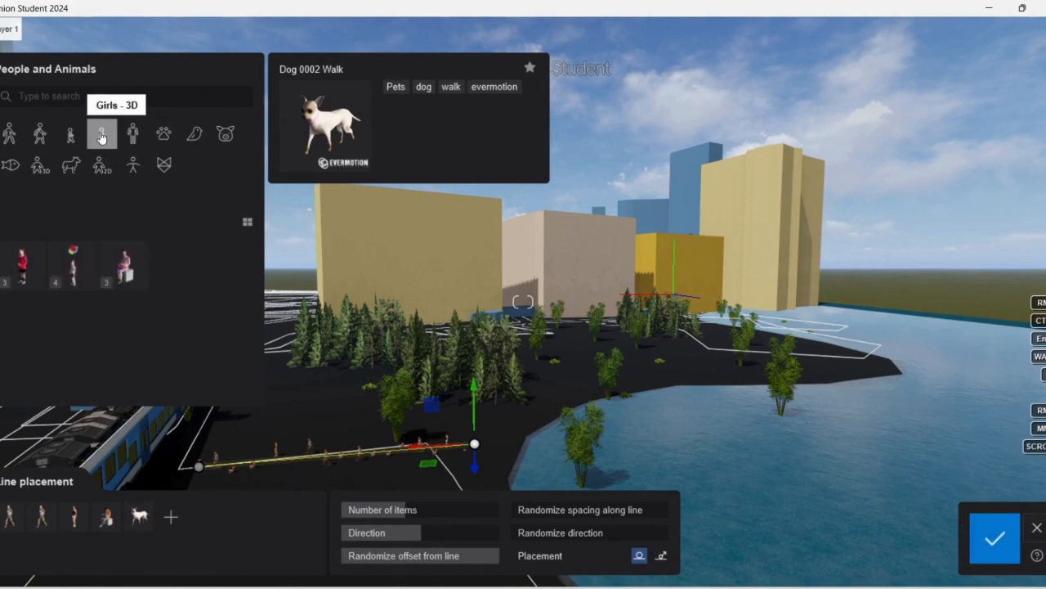
click(122, 266)
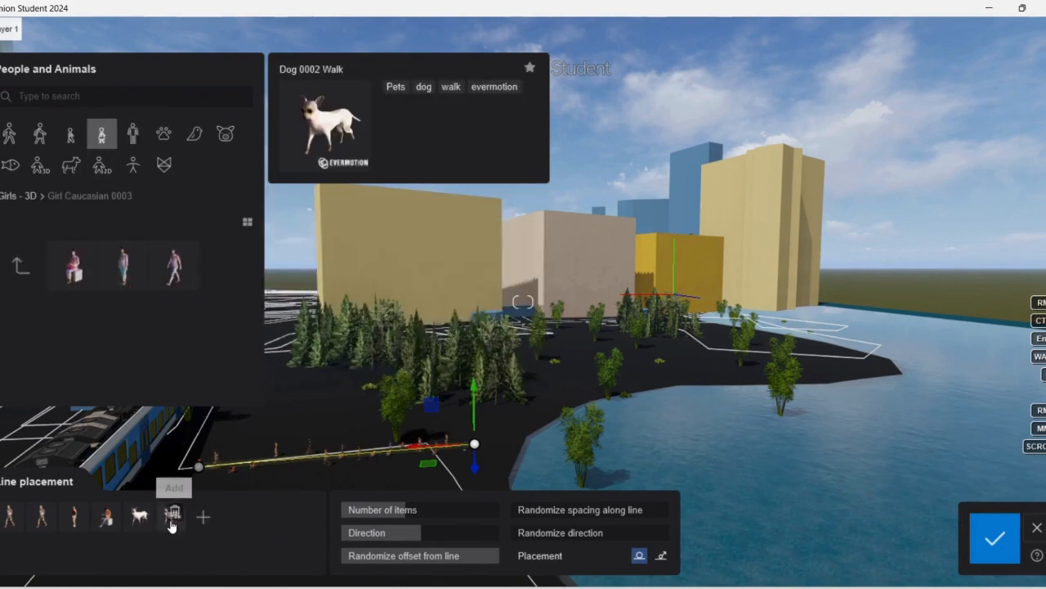
click(995, 537)
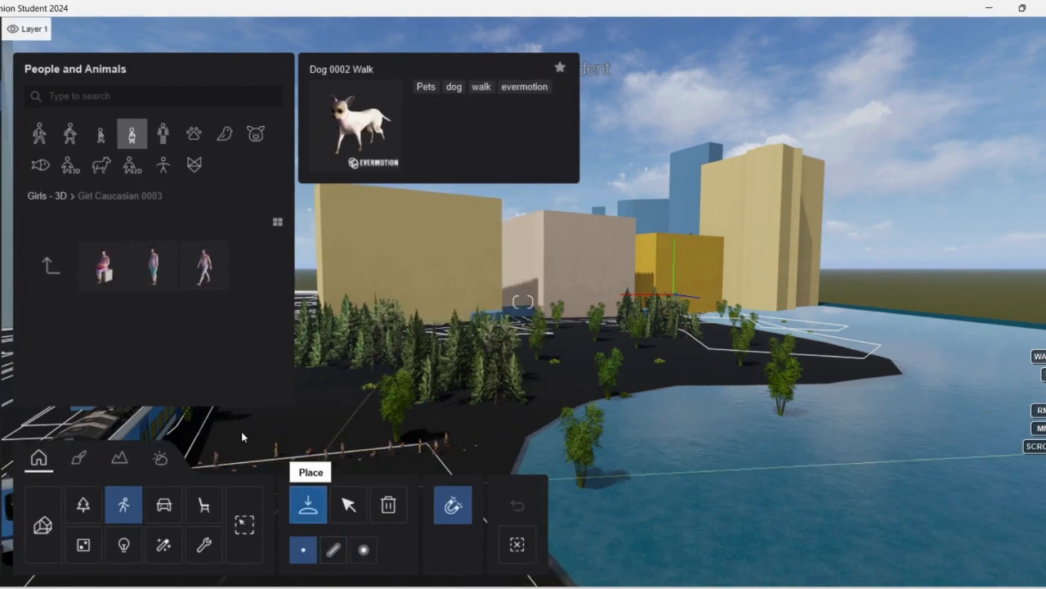
Switch to Photo mode and frame the train, trees, buildings and lake from a camera height of 10.59 m
click(3, 123)
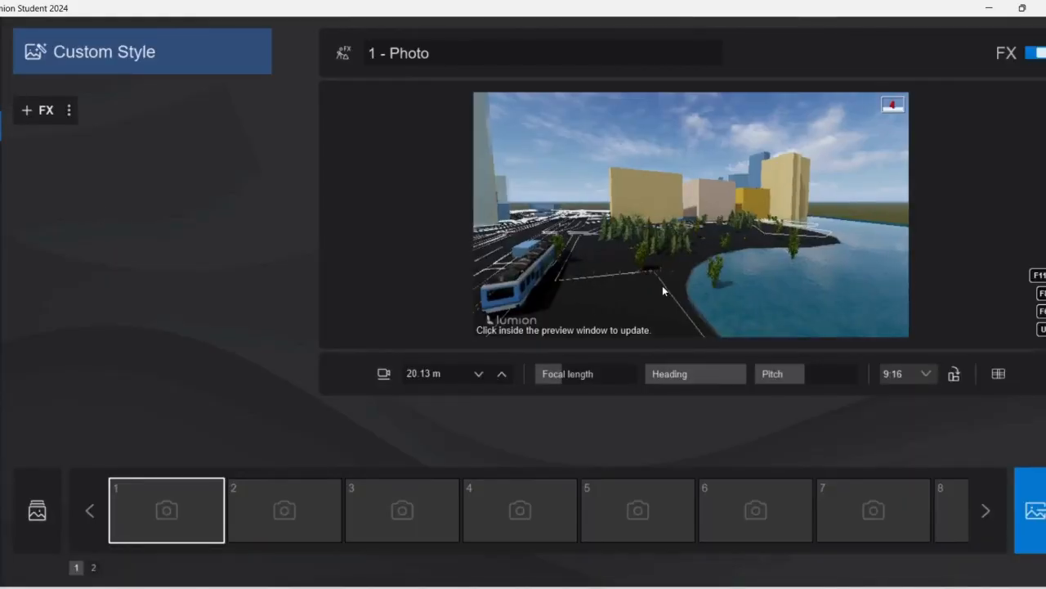
click(638, 284)
scroll(638, 283, up, 3)
right_drag(638, 283, 692, 221)
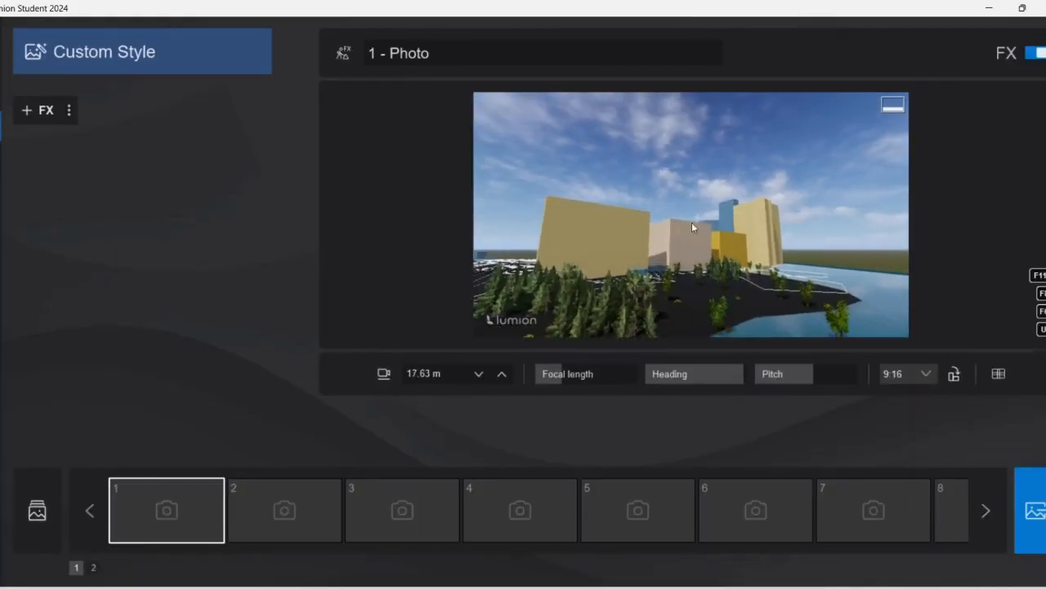
scroll(729, 179, down, 5)
scroll(661, 294, up, 2)
right_drag(661, 294, 698, 266)
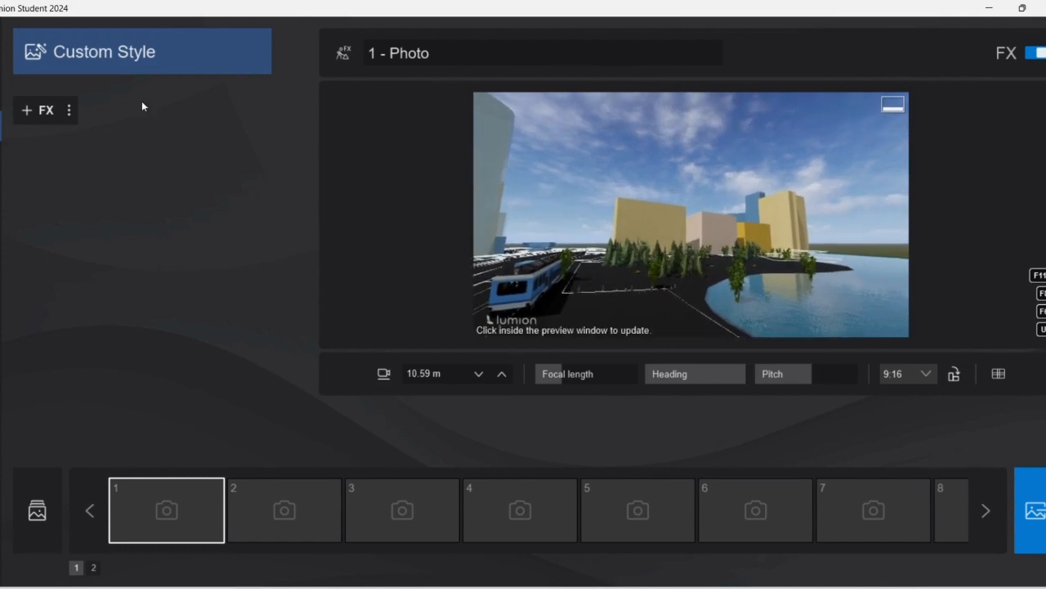
Add a Sun effect with reduced sun height and intensity and a slightly shifted heading, and store the camera as photo 1
click(43, 110)
click(784, 269)
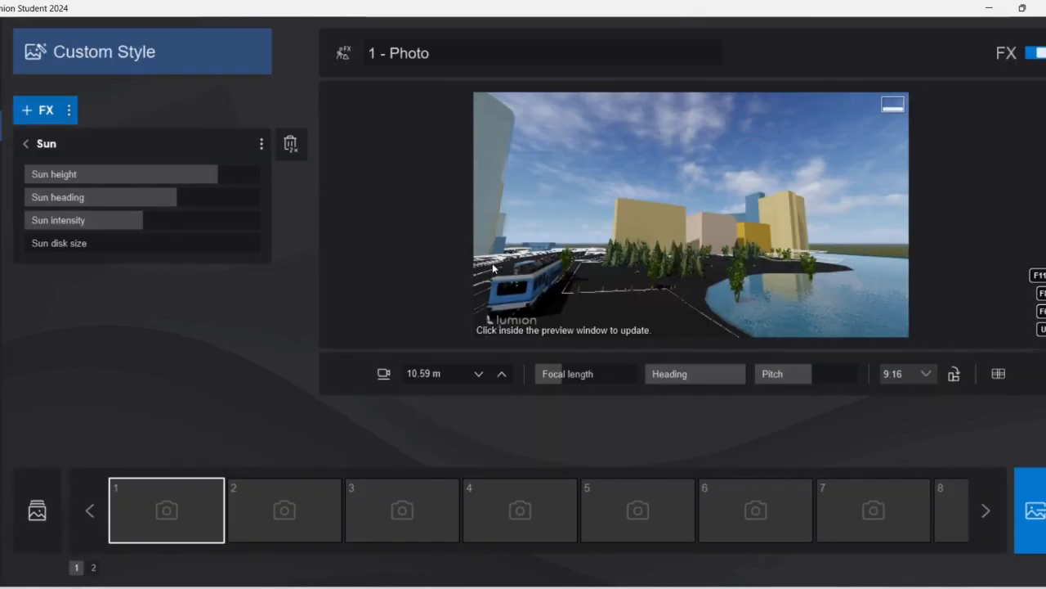
drag(215, 174, 46, 220)
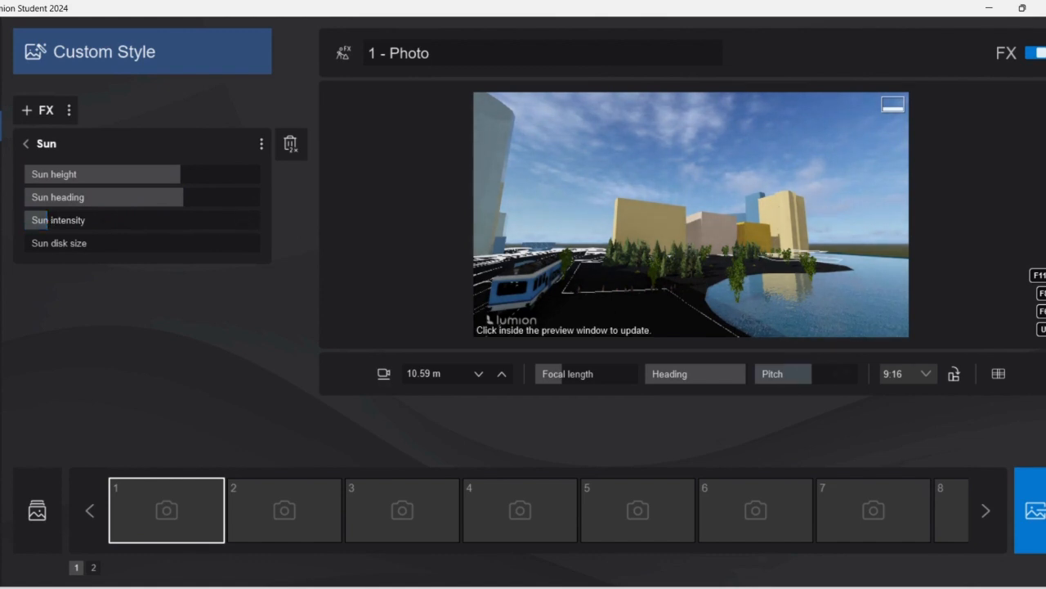
click(148, 453)
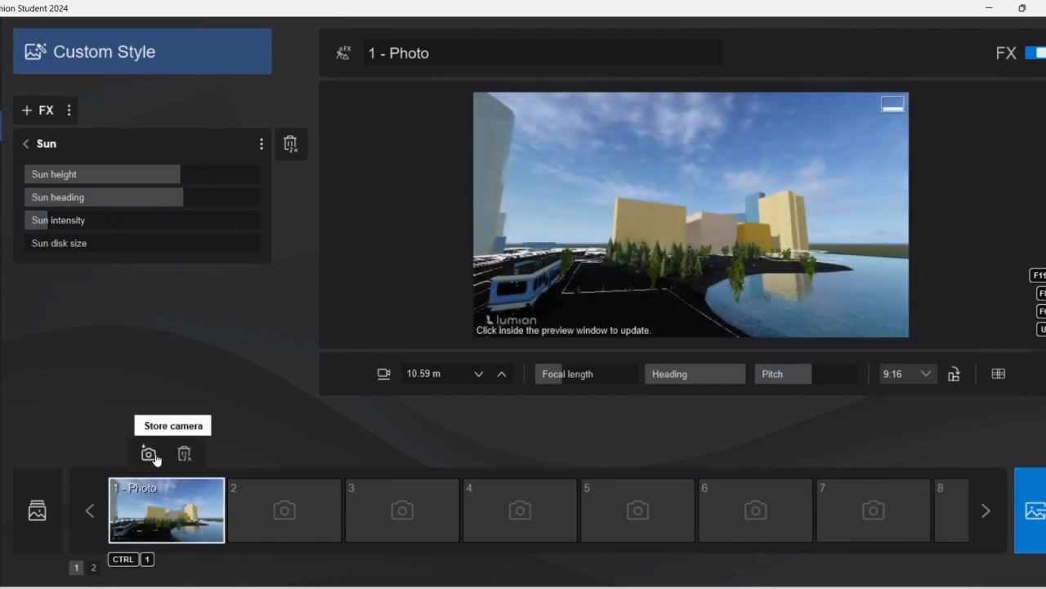
Render the current shot at Desktop 1920x1080 as JPG file 1234 in the M-UD folder, and open the saved image from File Explorer
click(1037, 533)
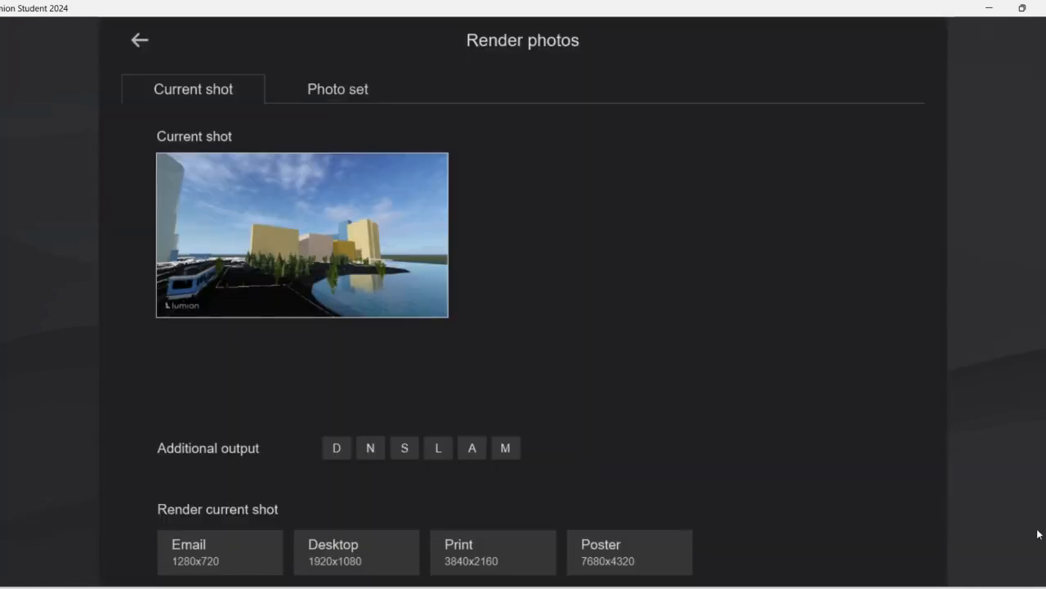
click(351, 565)
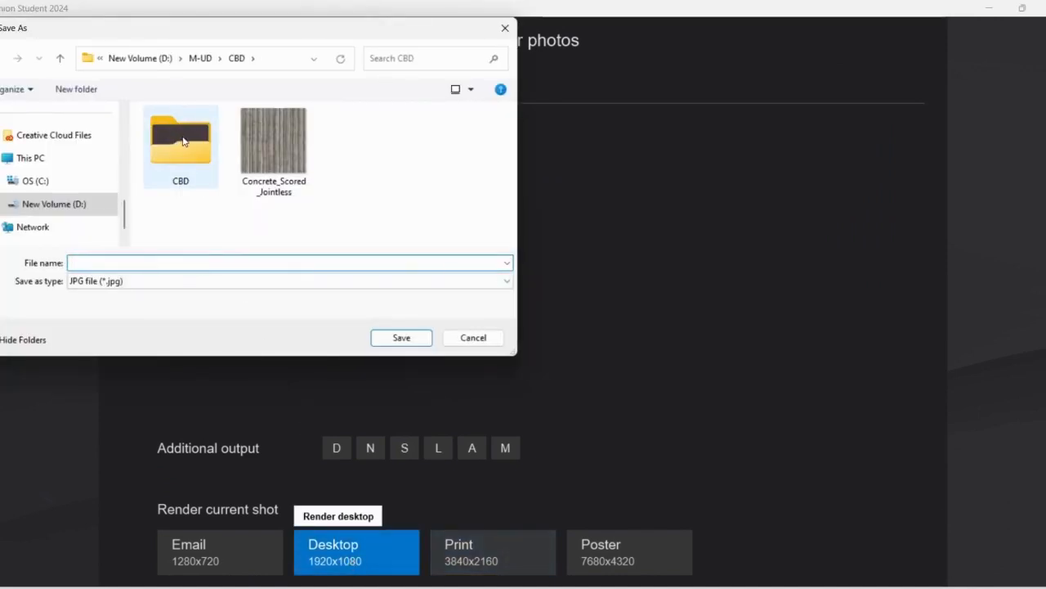
click(201, 58)
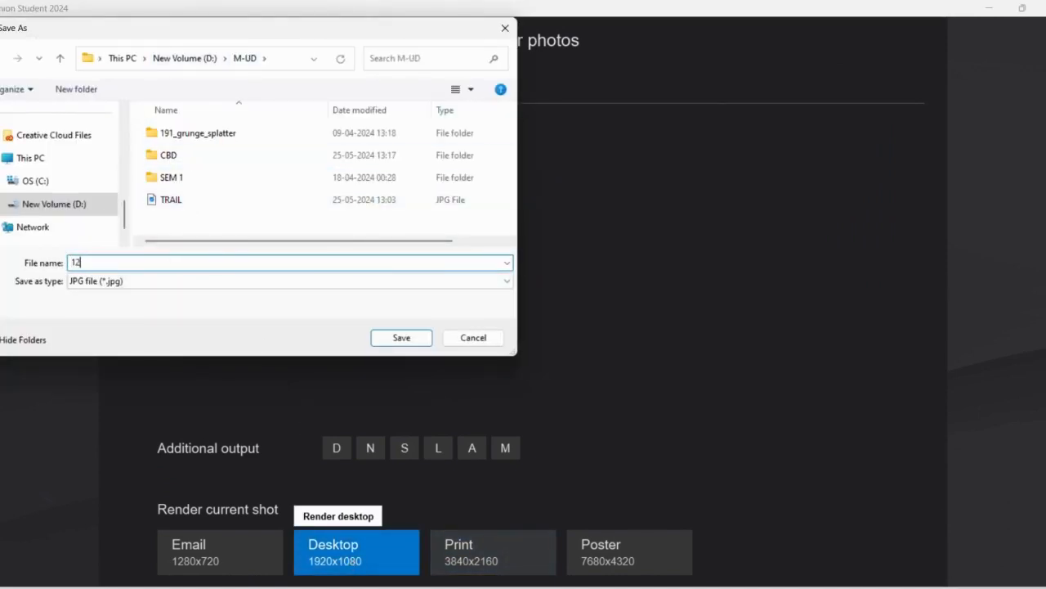
text(1234)
key(Return)
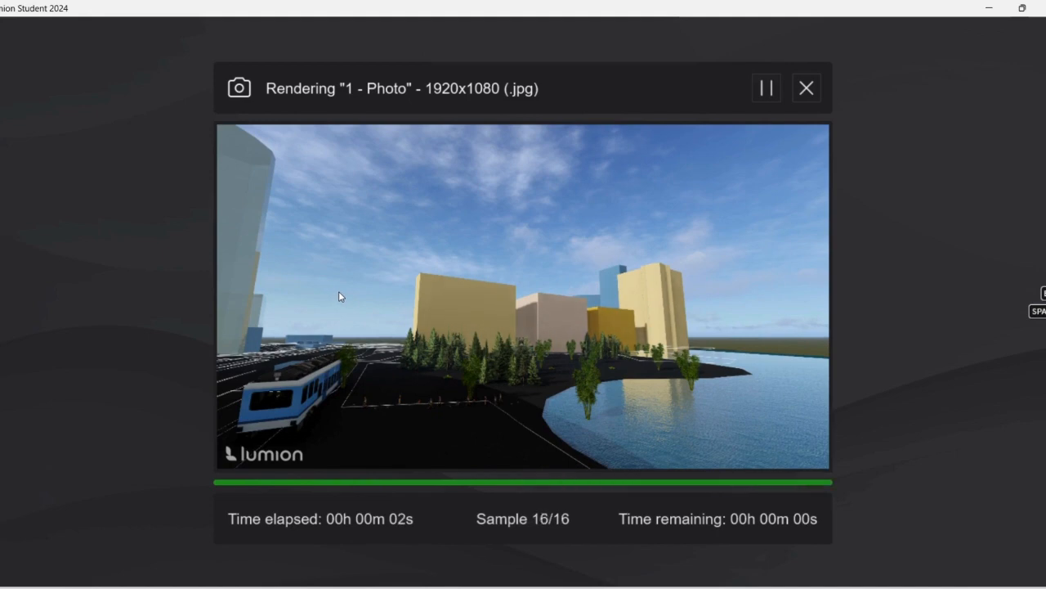
click(685, 525)
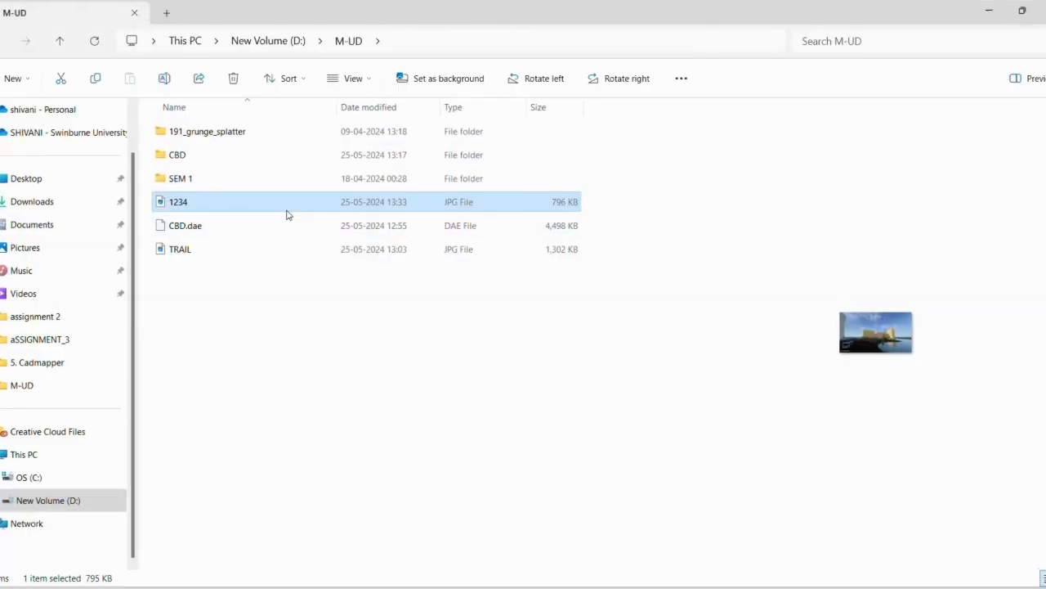
double_click(289, 208)
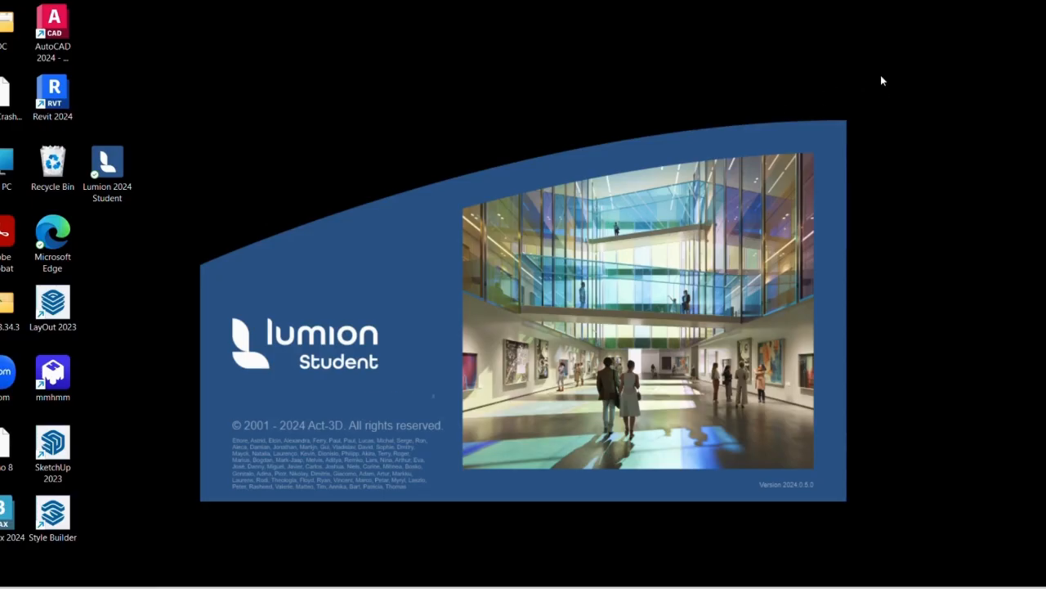